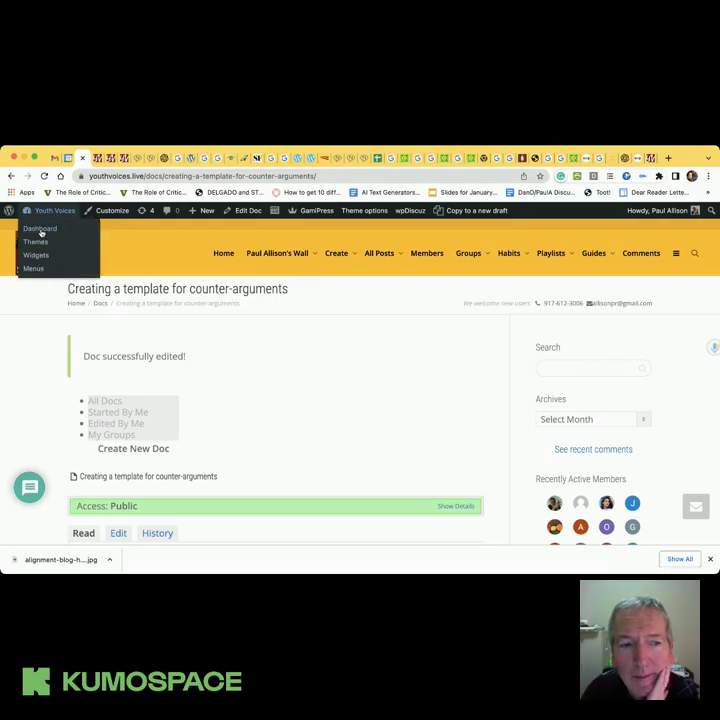
Go to the Youth Voices site's admin dashboard and open the AI Mojo plugin page
click(41, 231)
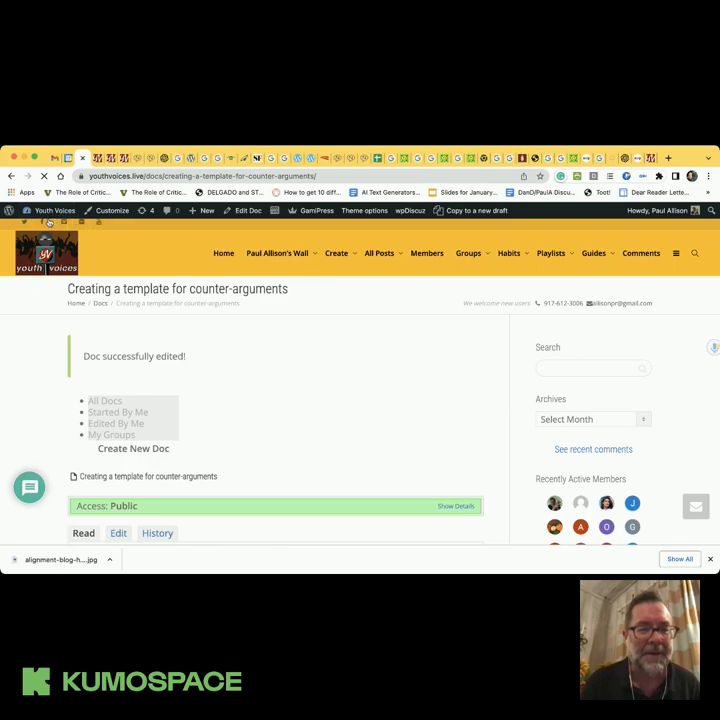
mouse_move(47, 215)
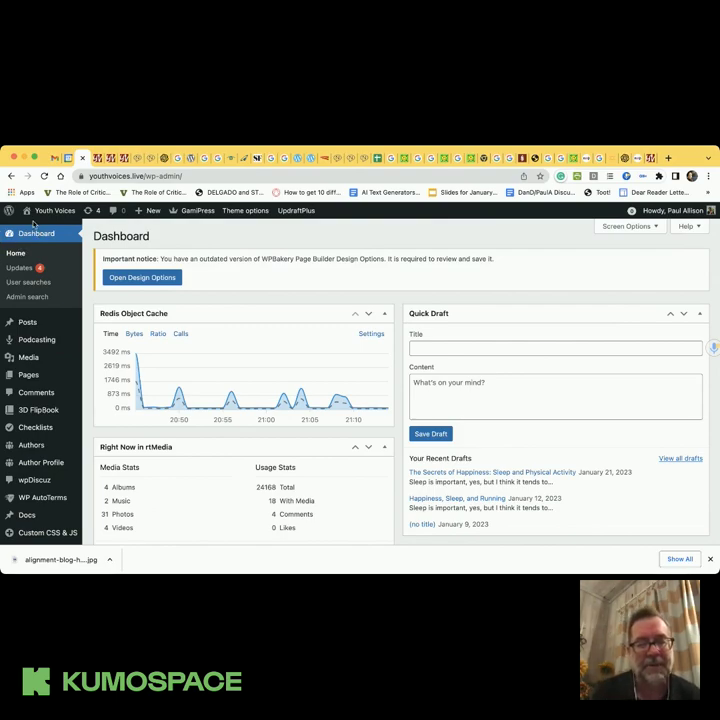
scroll(55, 412, down, 10)
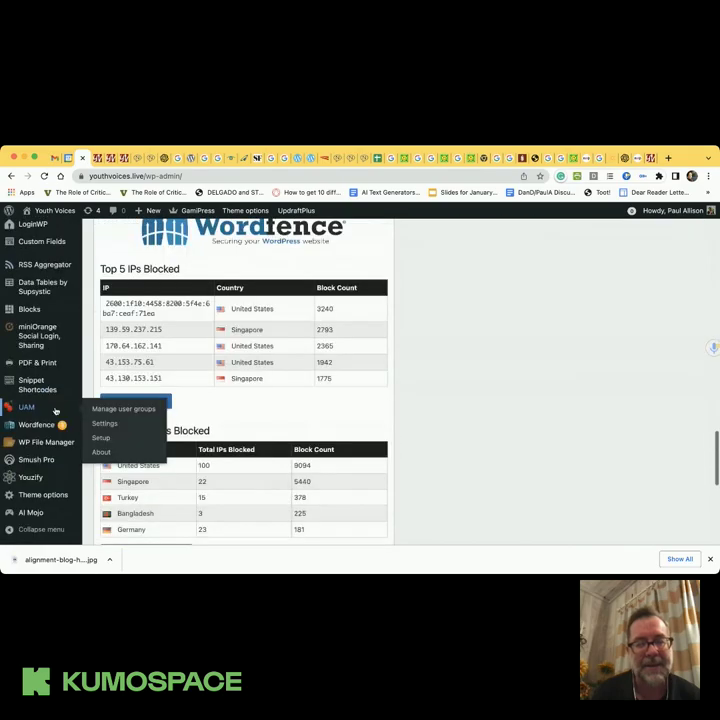
scroll(55, 411, down, 2)
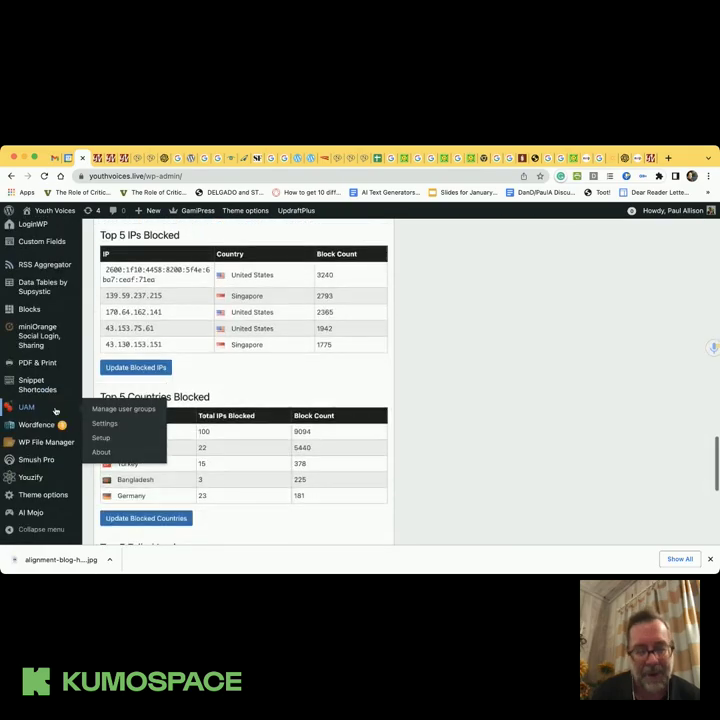
click(33, 513)
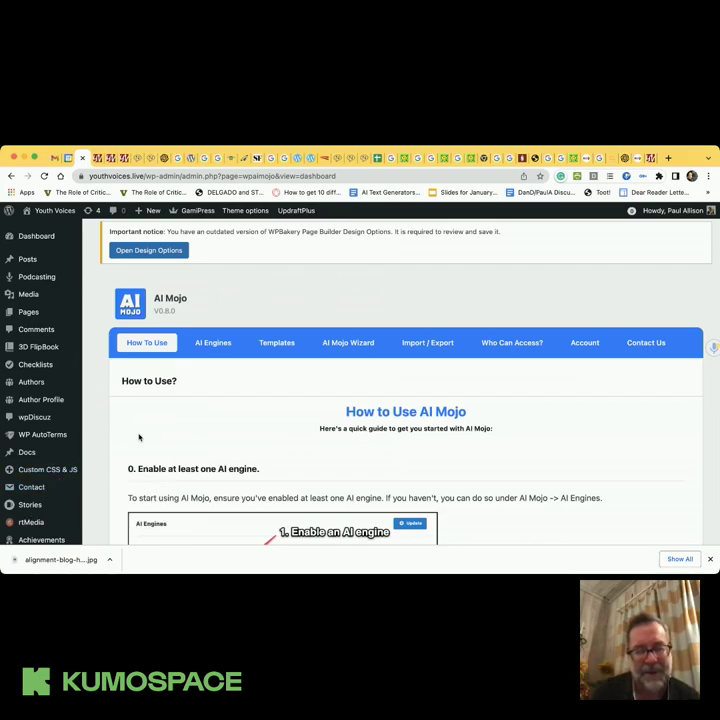
Open the "[Research 05] Counter-Arguments" template for editing from AI Mojo's list of templates
scroll(151, 427, down, 3)
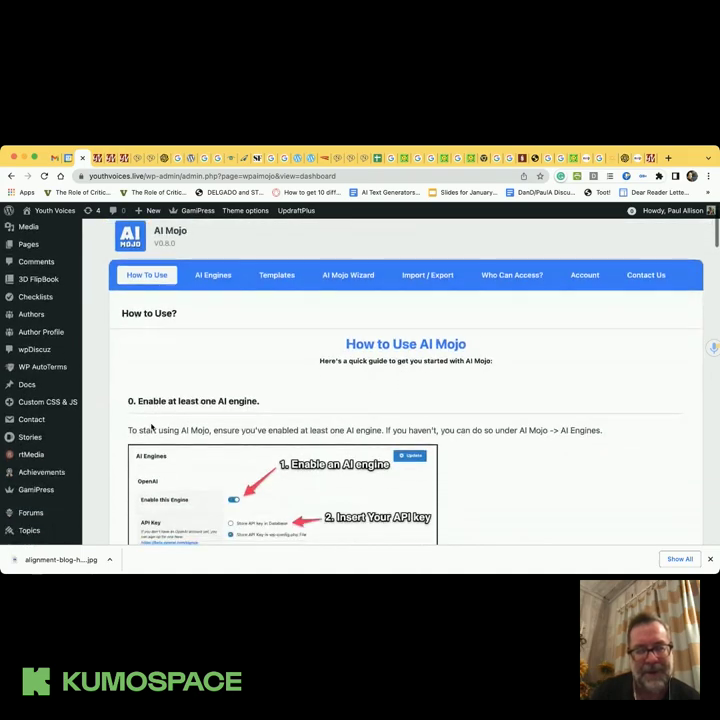
scroll(151, 427, down, 1)
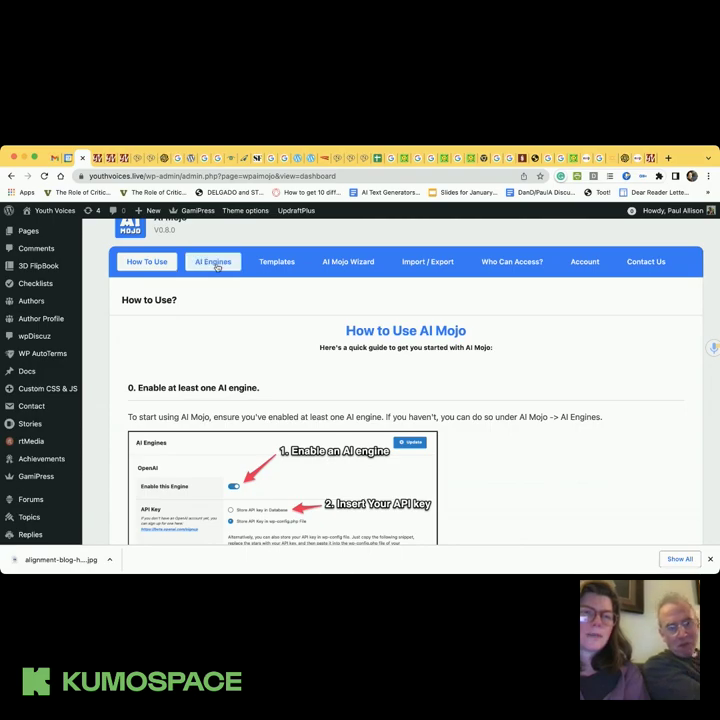
click(288, 266)
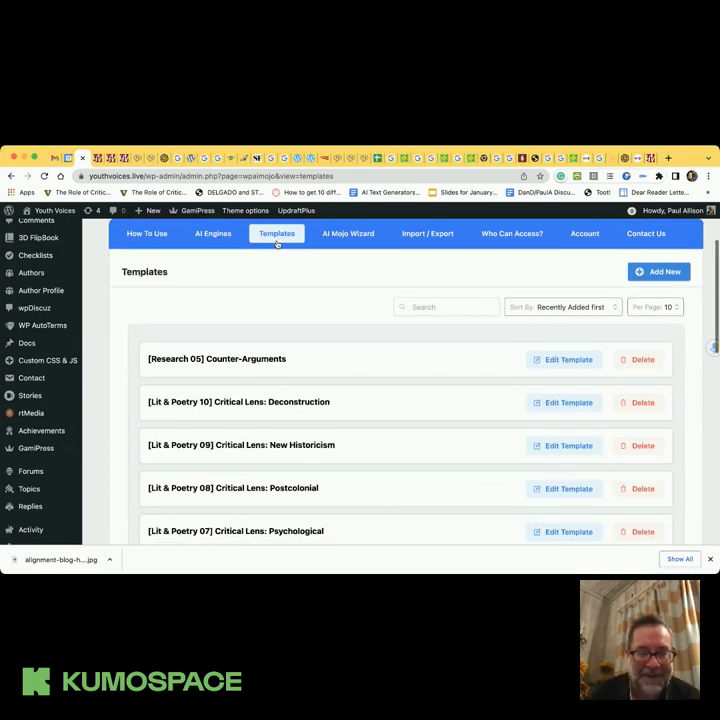
scroll(277, 243, down, 2)
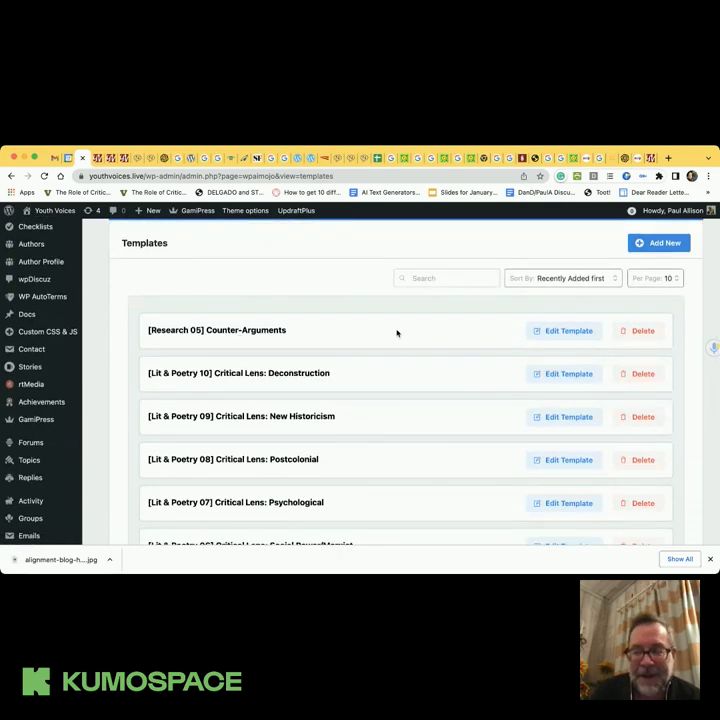
click(561, 331)
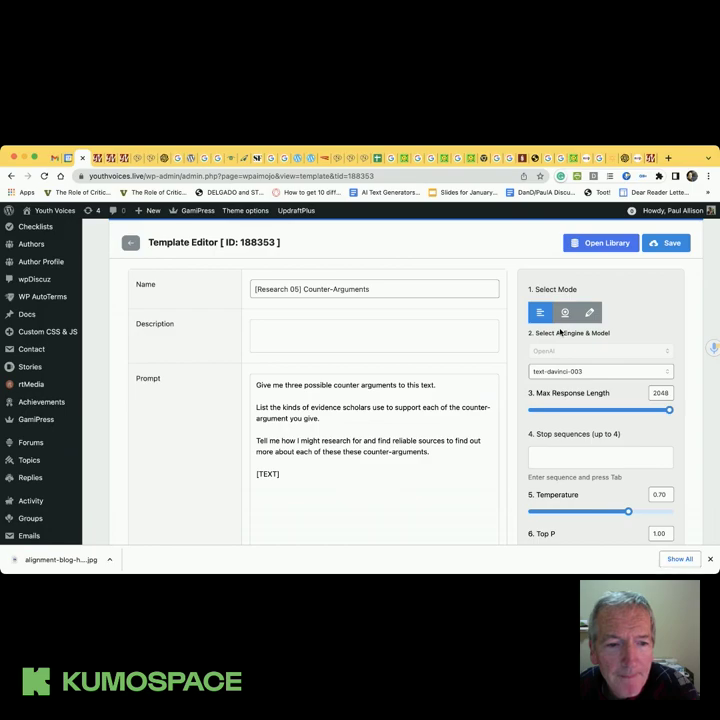
Look over the Counter-Arguments template editor, from its name and prompt down to the result format and customisable settings
scroll(473, 381, down, 1)
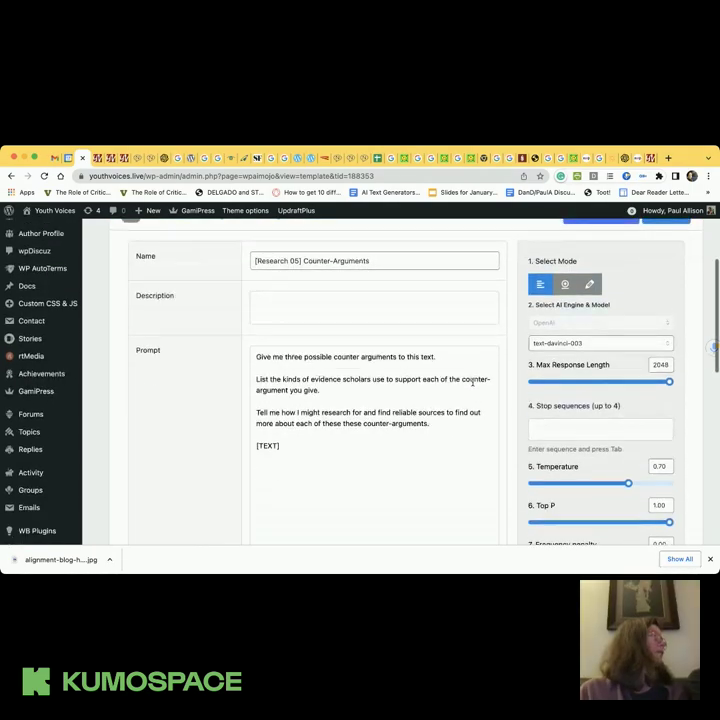
scroll(473, 381, up, 4)
scroll(473, 381, up, 2)
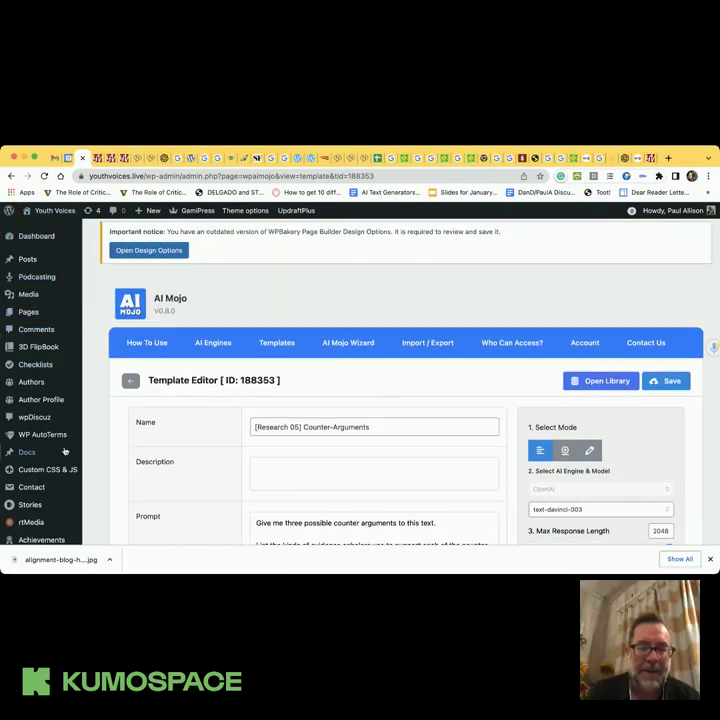
scroll(62, 438, down, 5)
scroll(62, 438, down, 3)
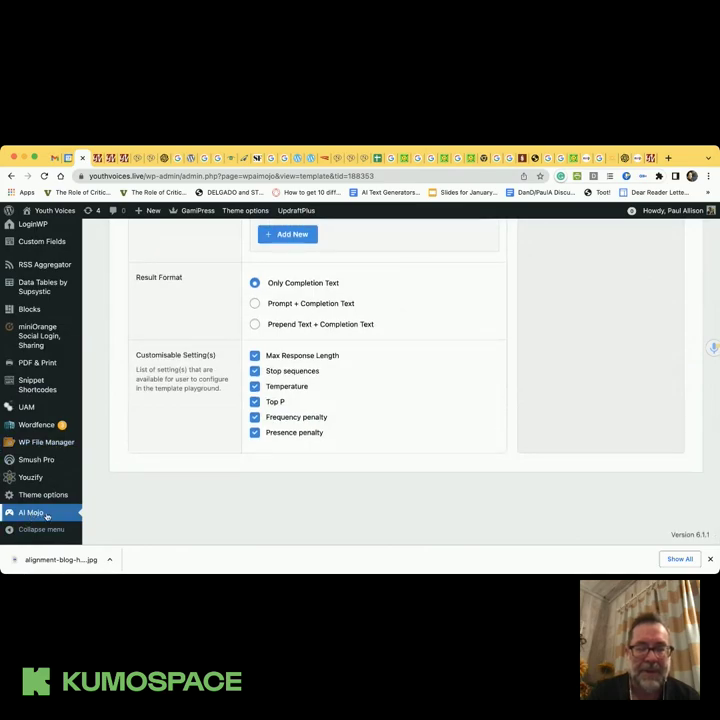
scroll(144, 429, up, 15)
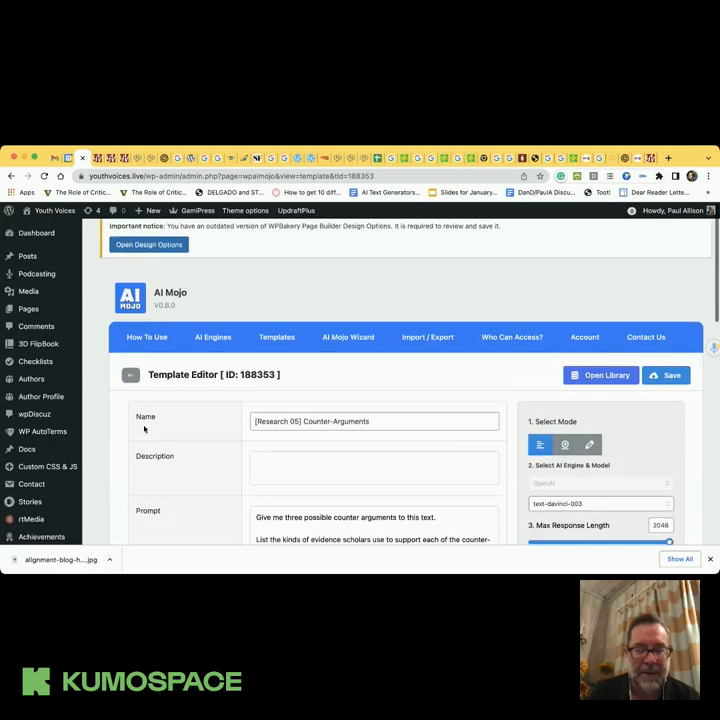
scroll(144, 429, down, 1)
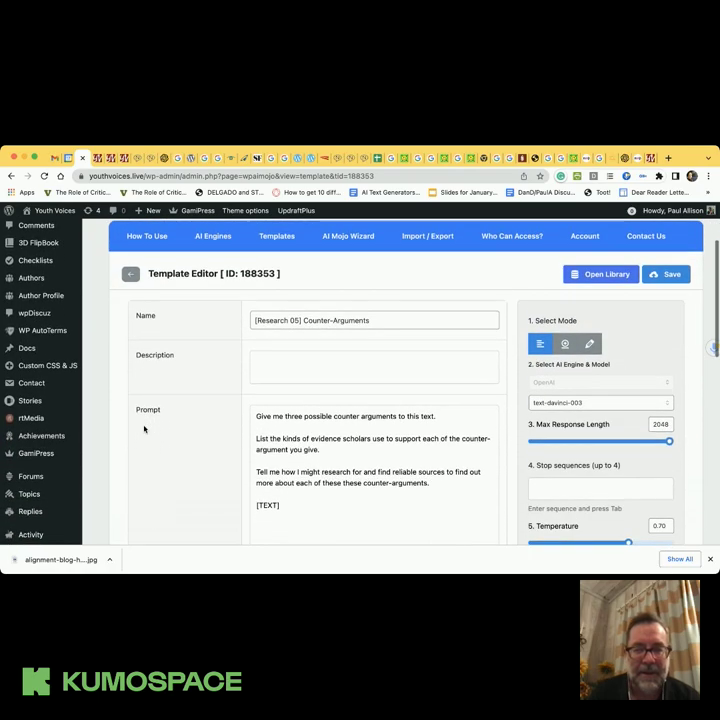
scroll(144, 429, down, 1)
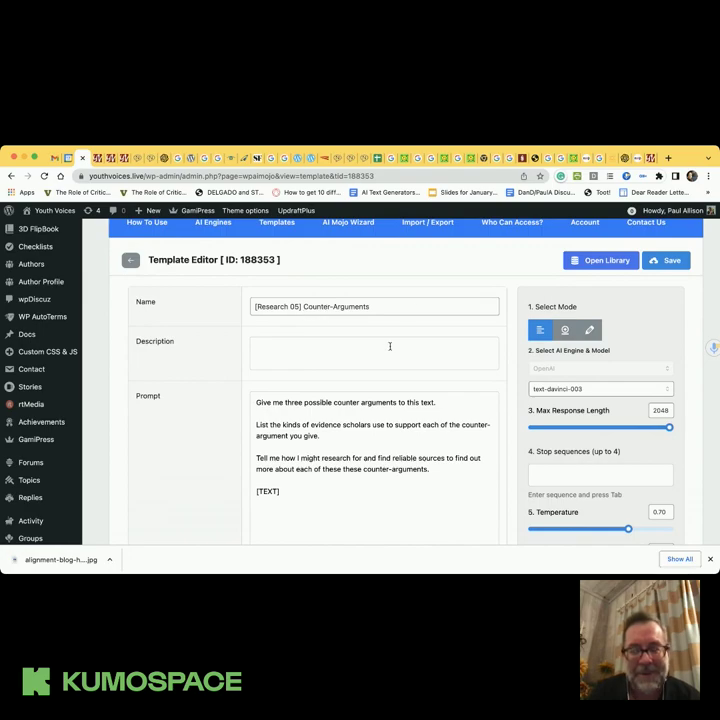
scroll(389, 344, down, 3)
scroll(390, 346, down, 1)
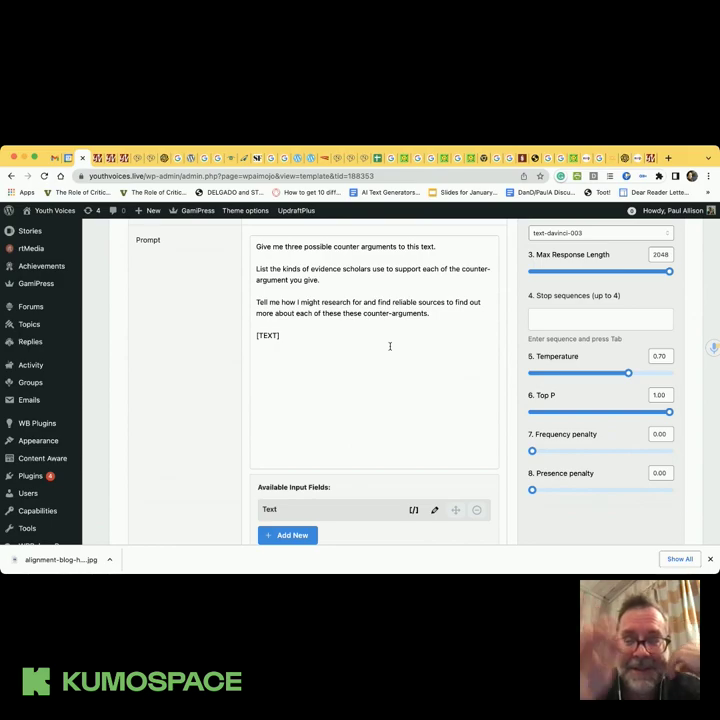
scroll(372, 332, up, 1)
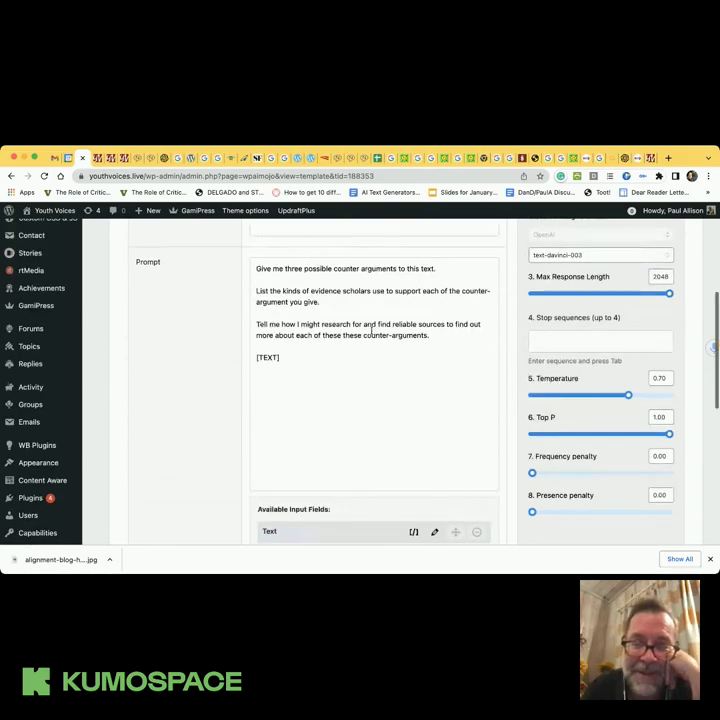
Read through the prompt instructions on counter-arguments, kinds of evidence and finding reliable sources
click(318, 279)
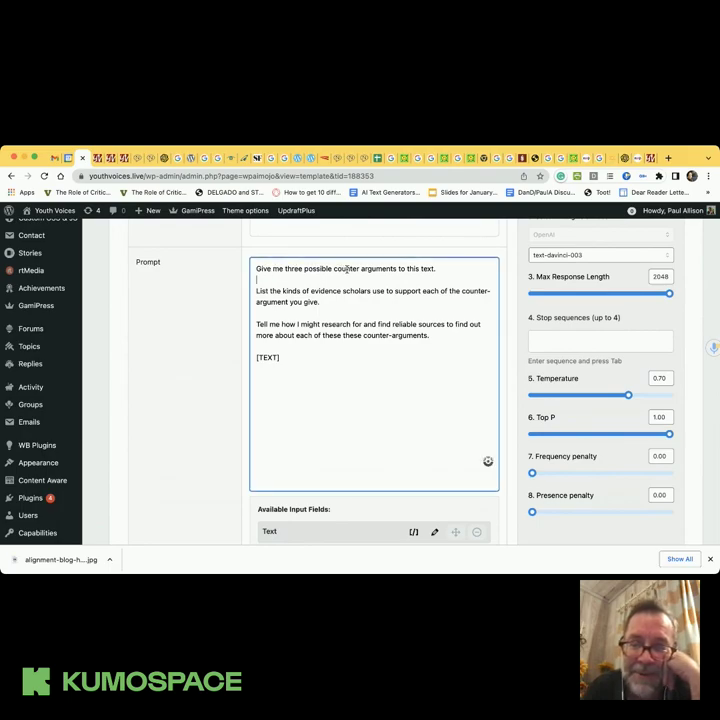
scroll(382, 320, down, 1)
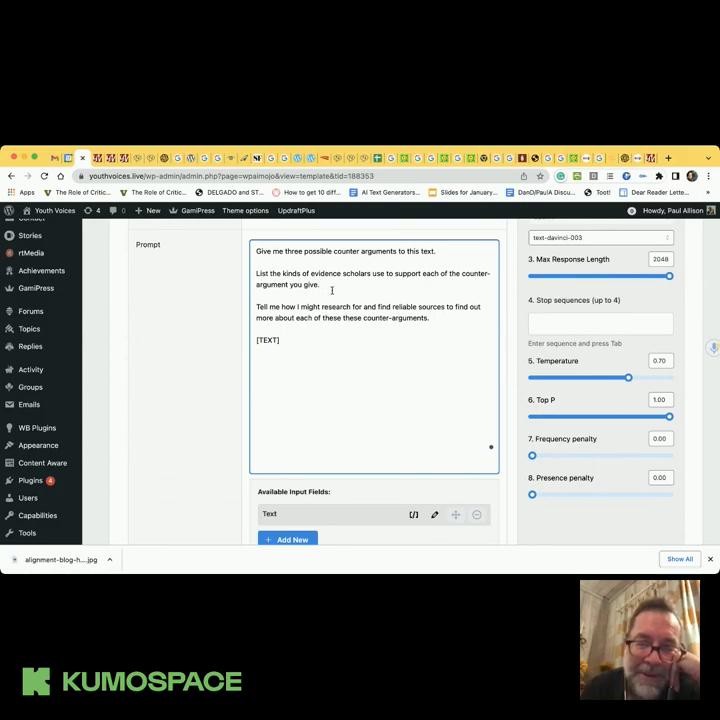
scroll(332, 290, down, 1)
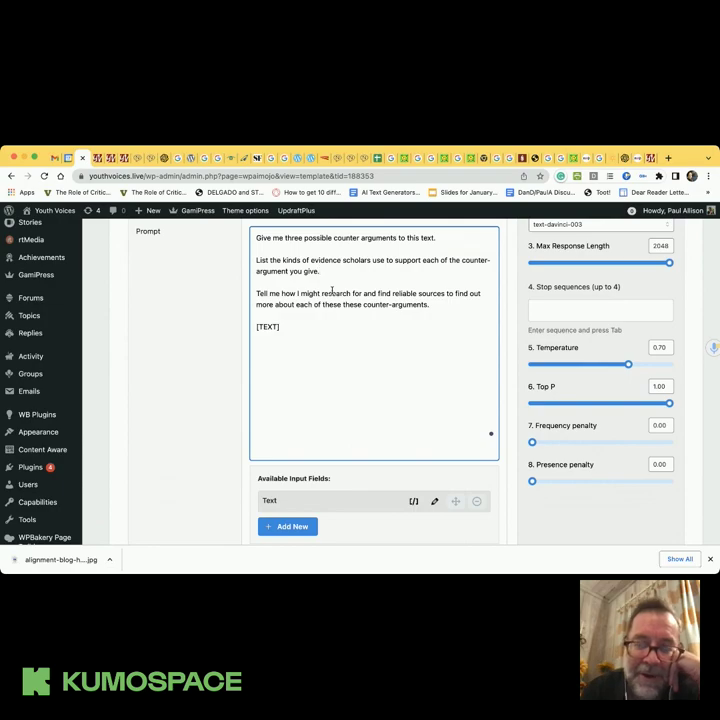
scroll(330, 290, down, 1)
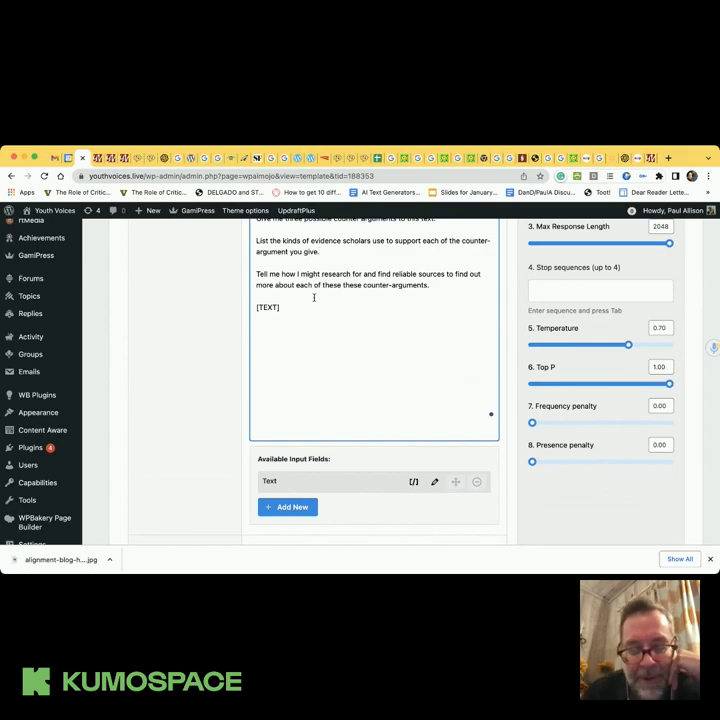
scroll(314, 297, down, 1)
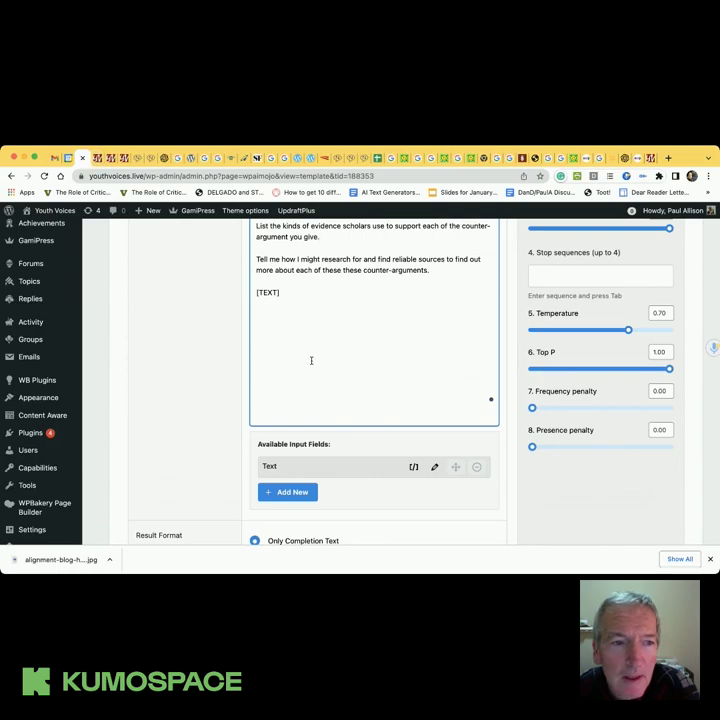
scroll(311, 360, up, 3)
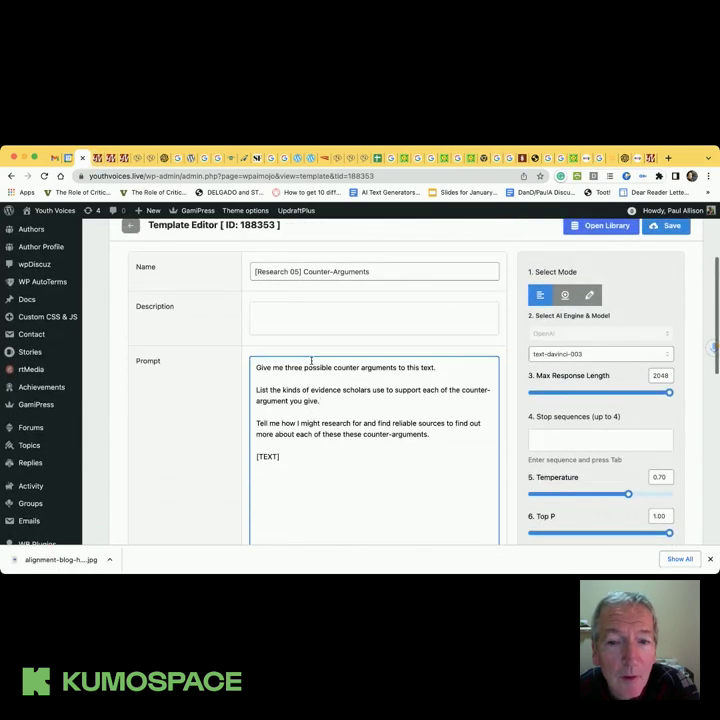
scroll(311, 360, up, 1)
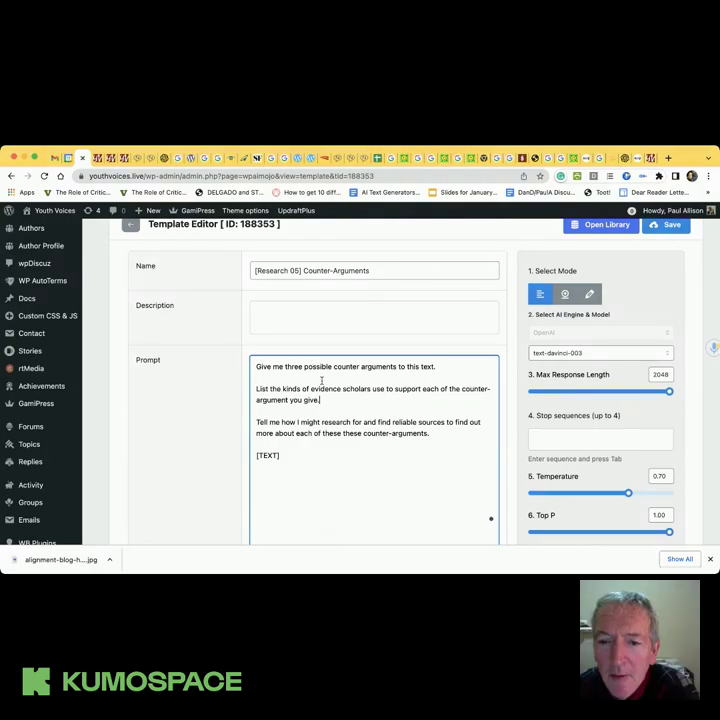
scroll(321, 380, down, 2)
scroll(321, 380, down, 1)
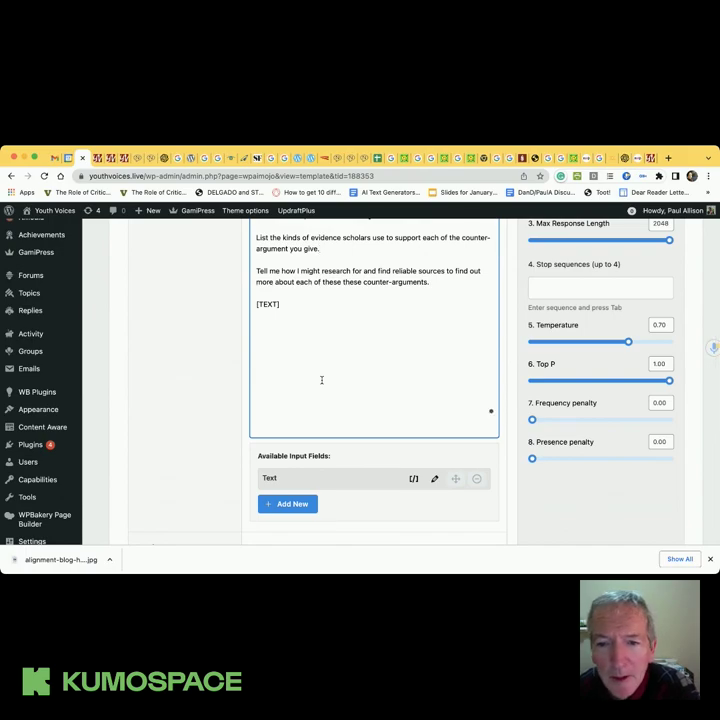
scroll(321, 380, down, 1)
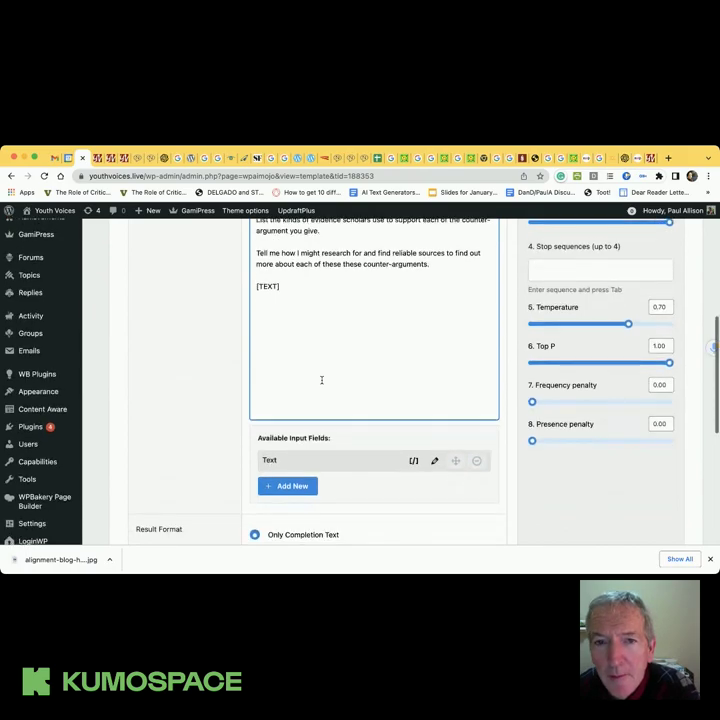
scroll(321, 380, up, 1)
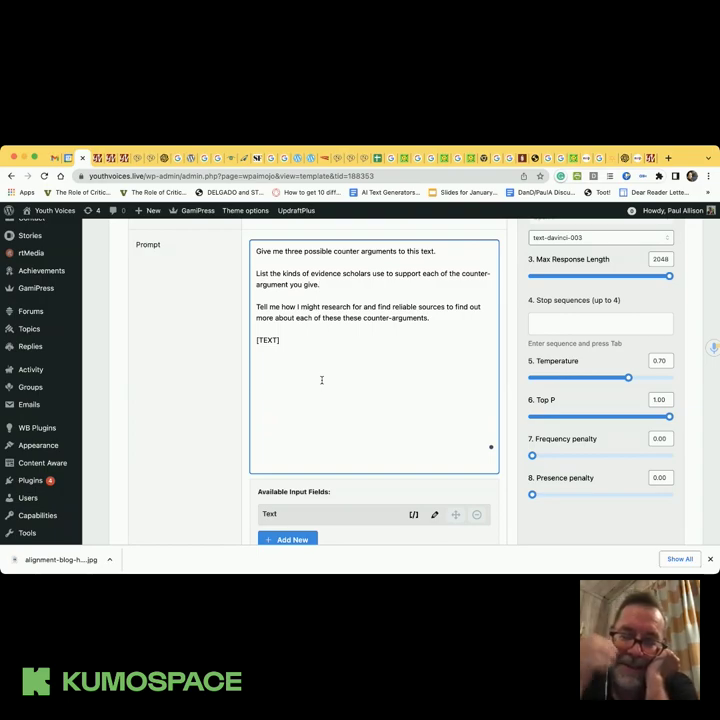
Examine the [TEXT] placeholder at the prompt's end, the available input fields, and the result format and customisable settings below
drag(283, 340, 231, 339)
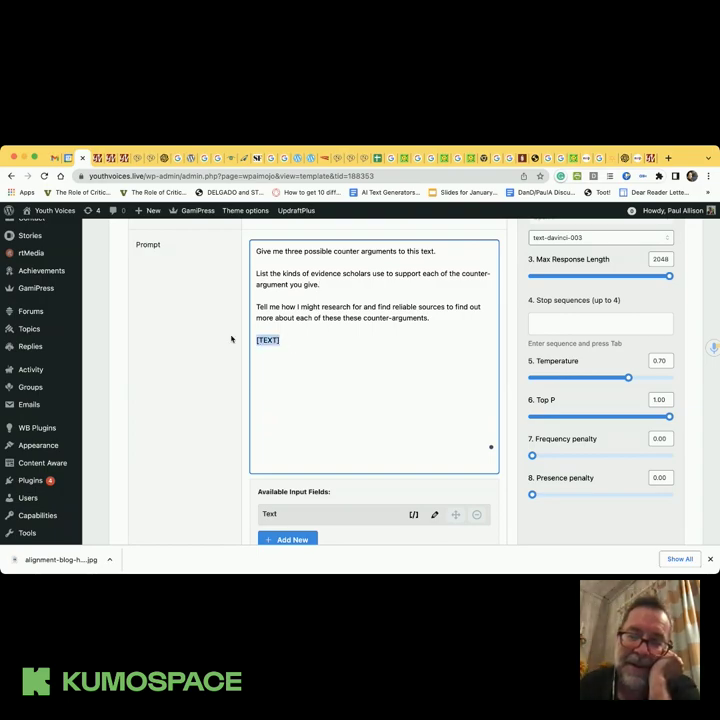
click(313, 365)
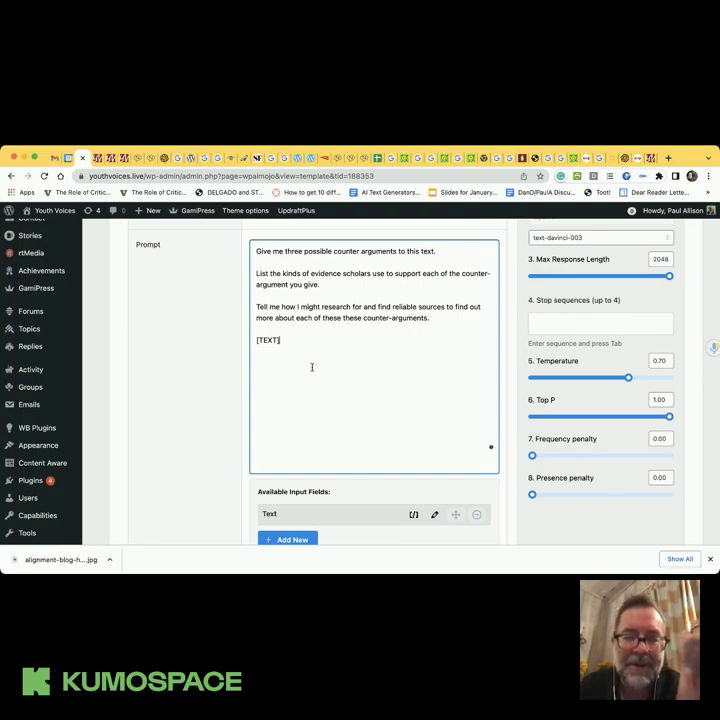
scroll(312, 367, down, 1)
scroll(312, 367, up, 3)
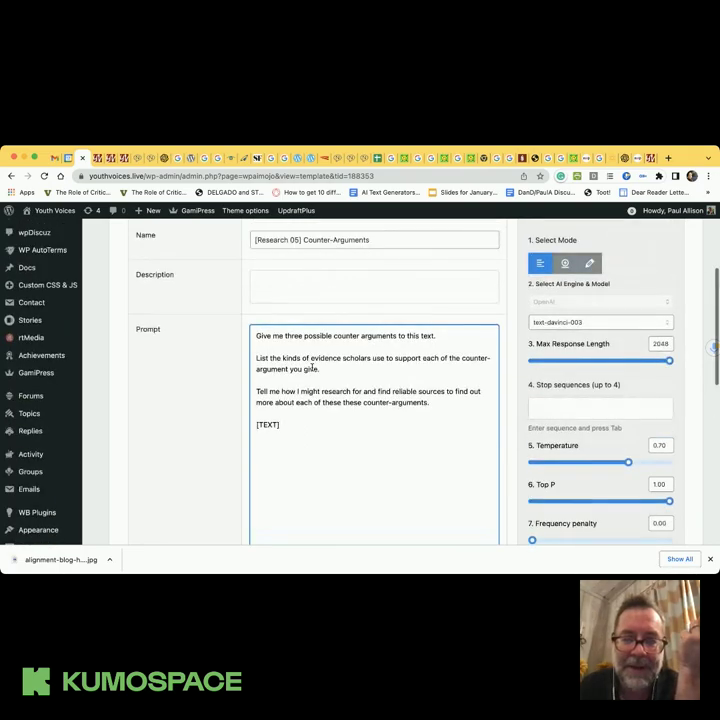
scroll(312, 367, down, 2)
scroll(312, 367, down, 1)
scroll(310, 385, down, 2)
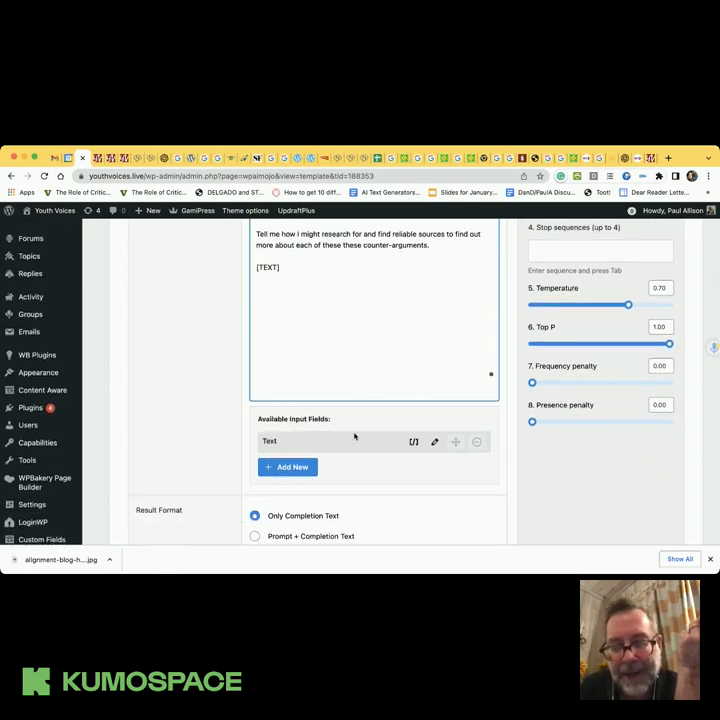
scroll(356, 374, up, 1)
click(356, 374)
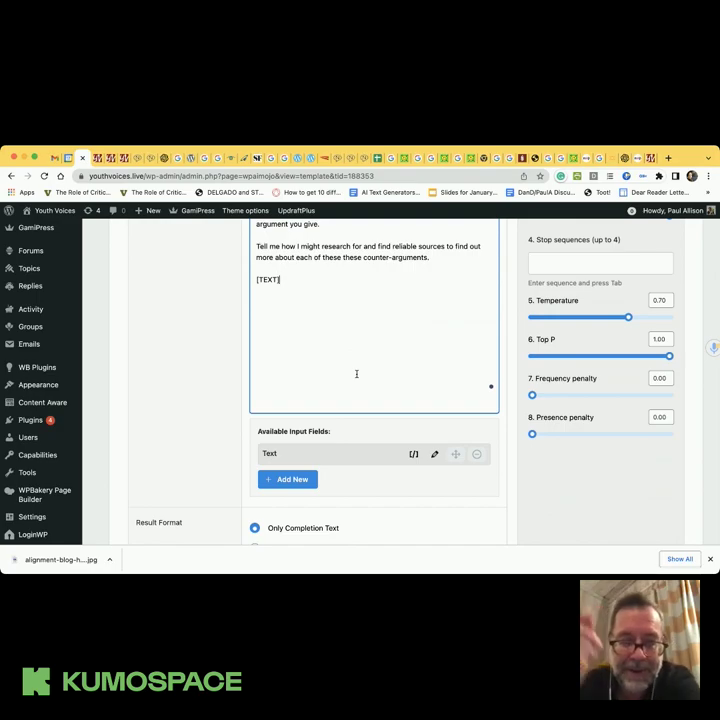
scroll(372, 398, down, 5)
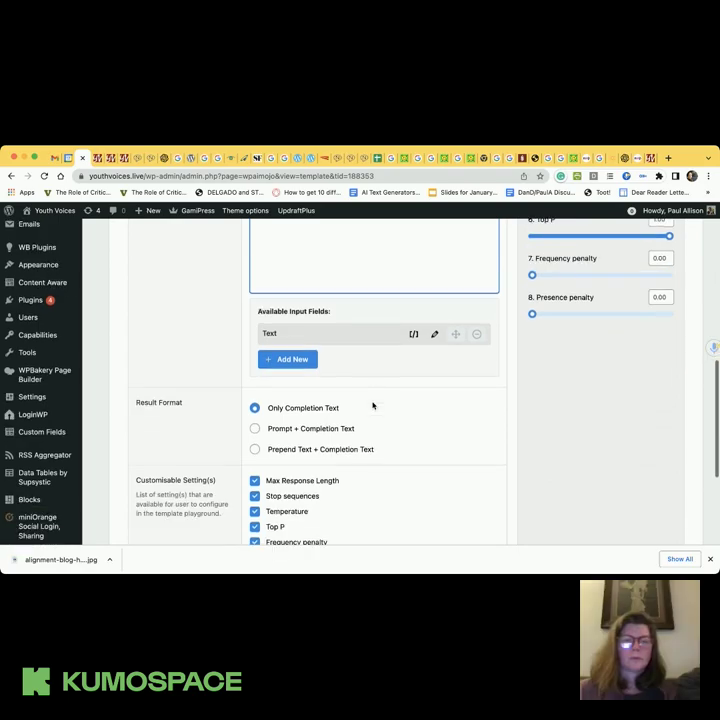
scroll(372, 404, down, 2)
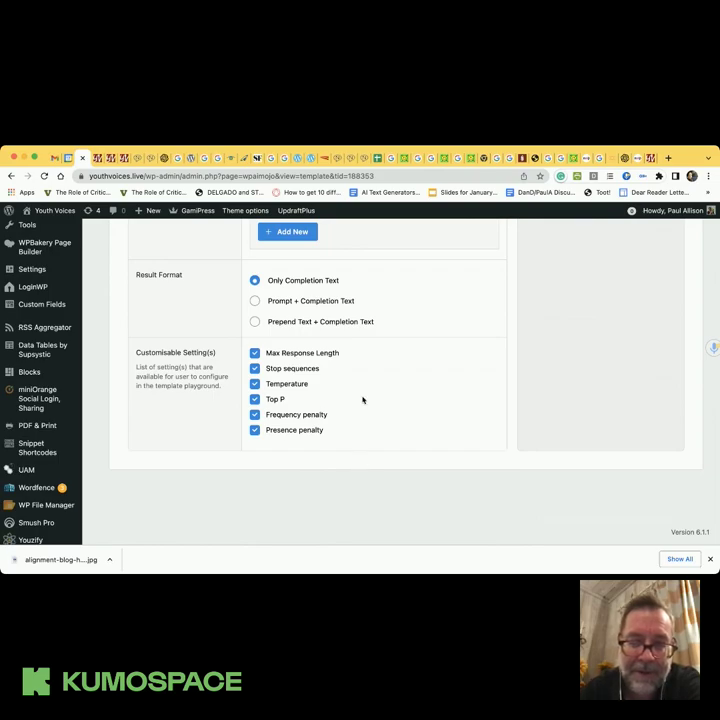
Check the Counter-Arguments template's customisable settings and view the list of OpenAI models it can use
scroll(356, 372, down, 1)
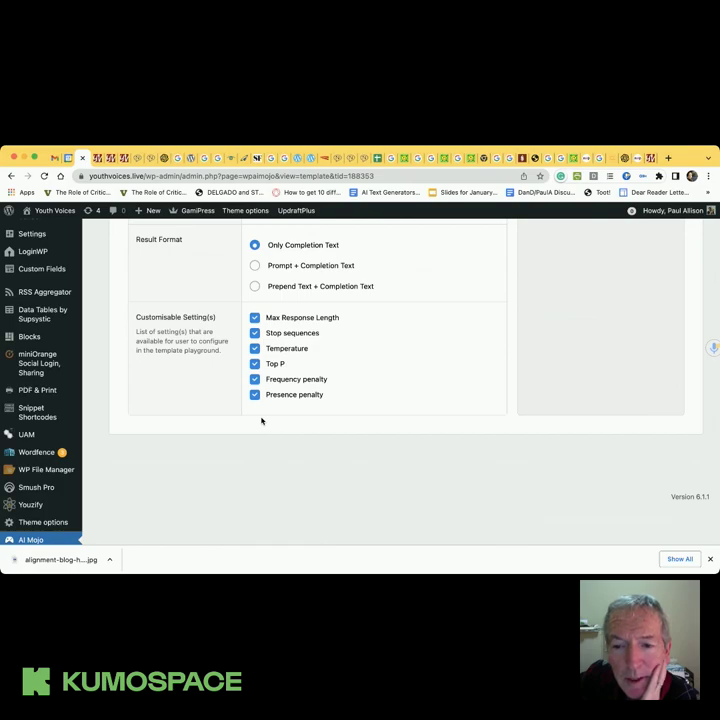
scroll(262, 420, up, 1)
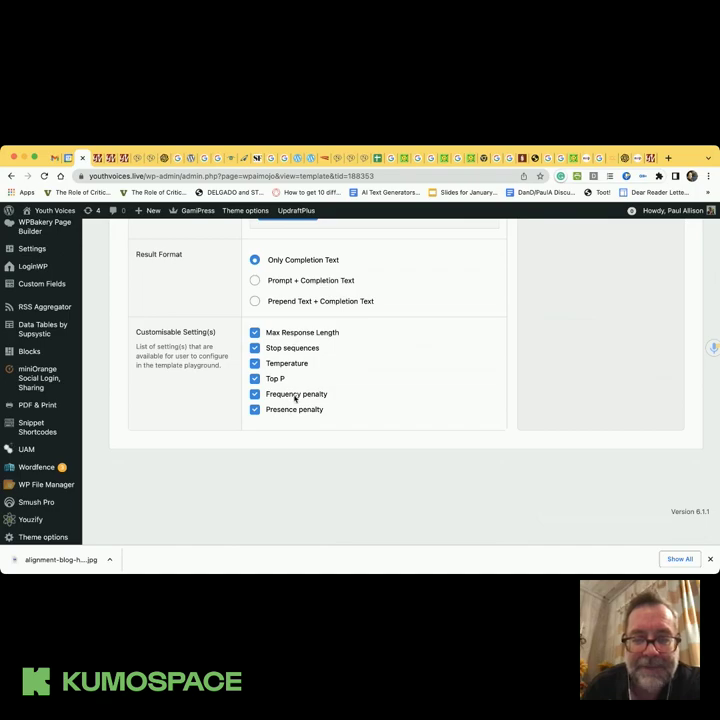
scroll(398, 399, up, 5)
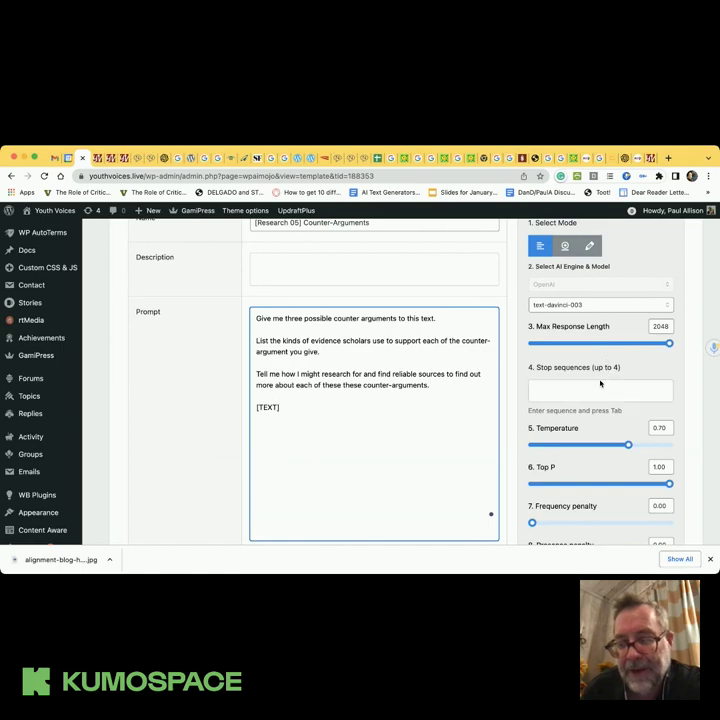
scroll(602, 382, down, 2)
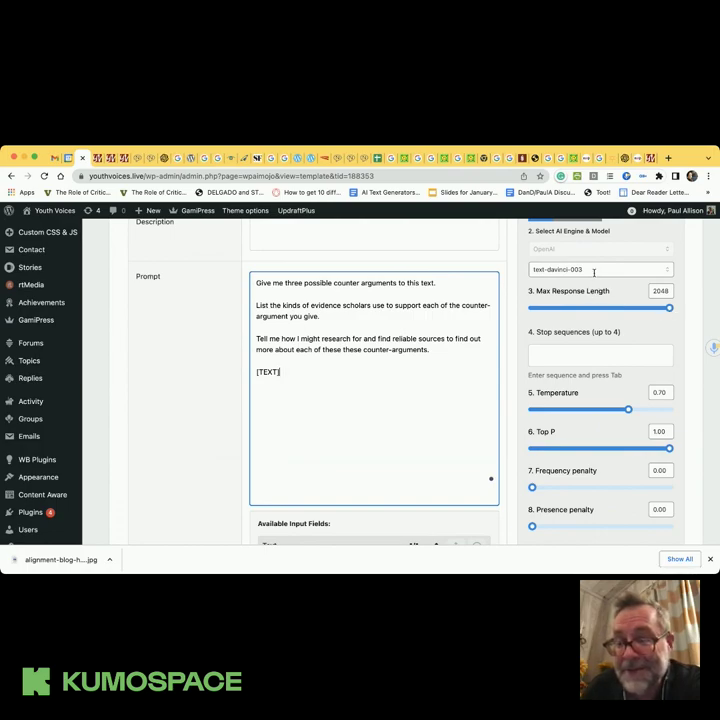
click(594, 270)
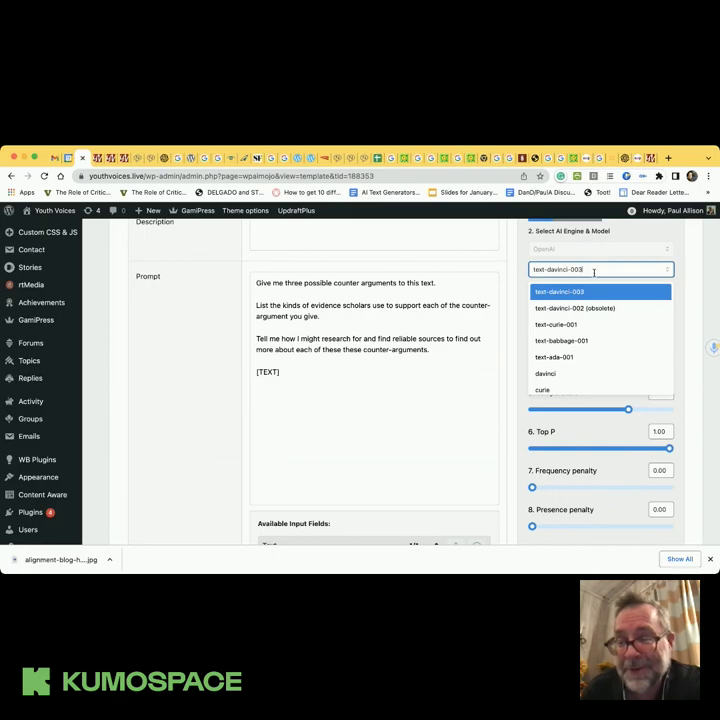
click(599, 251)
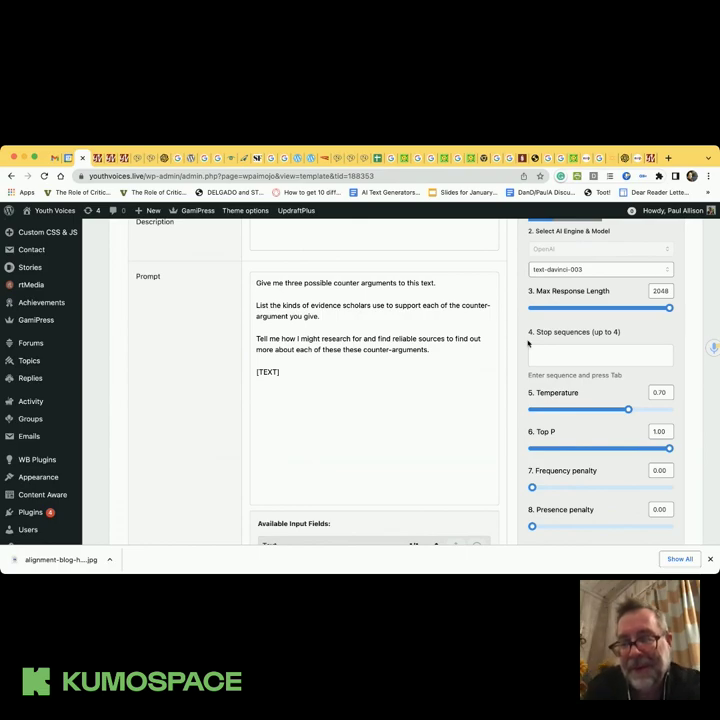
Examine the template's stop sequences, temperature, Top P, frequency penalty and presence penalty settings
scroll(606, 347, down, 1)
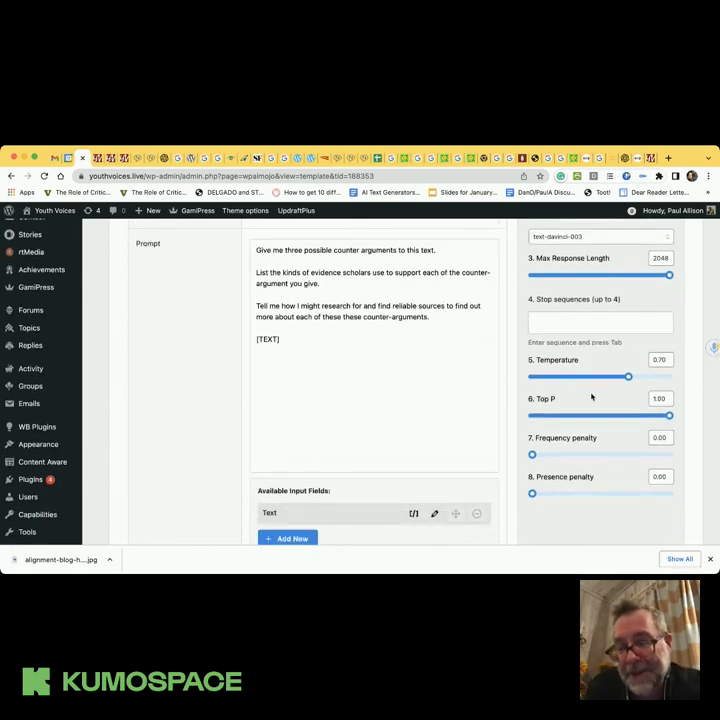
scroll(598, 390, down, 2)
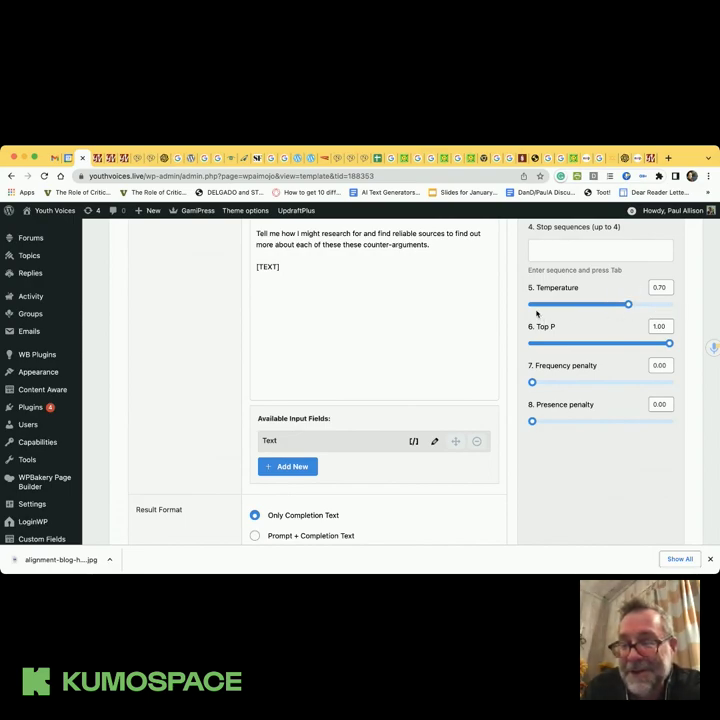
mouse_move(670, 306)
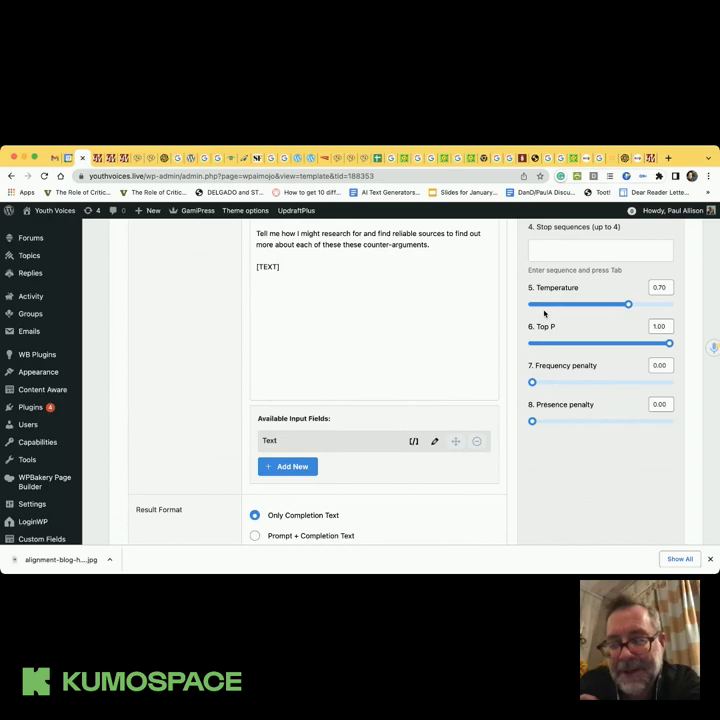
Review the Counter-Arguments template once more, from its name and prompt to the input fields and result format
scroll(544, 314, up, 5)
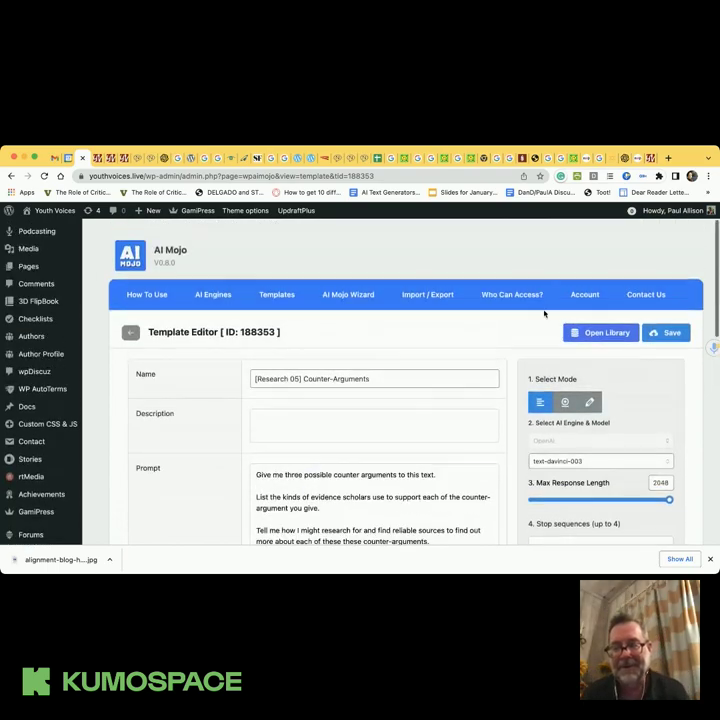
scroll(544, 314, up, 1)
scroll(544, 314, down, 5)
scroll(544, 314, up, 4)
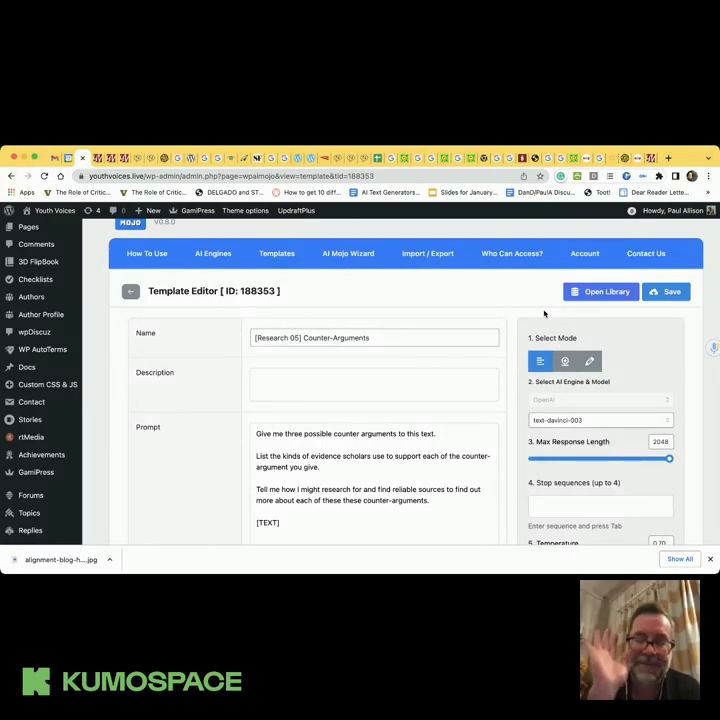
scroll(544, 314, down, 2)
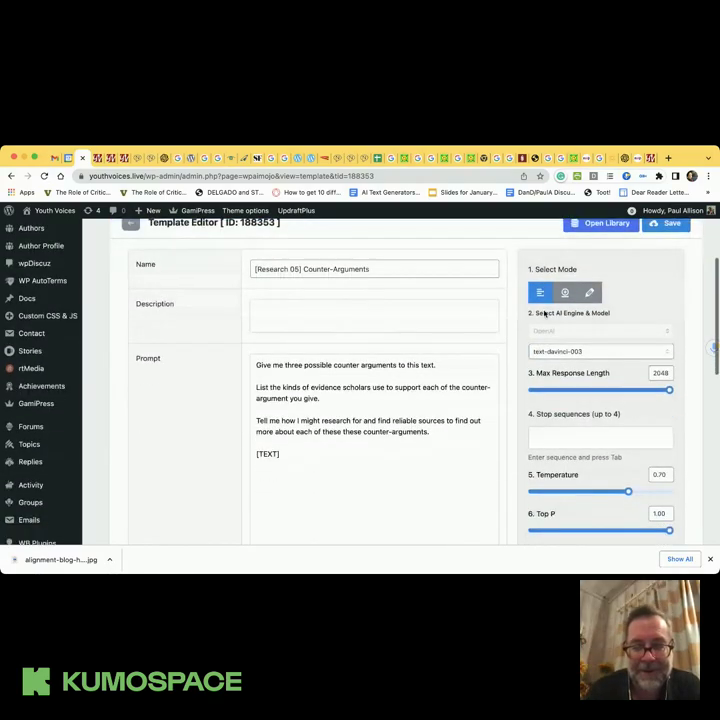
scroll(544, 314, down, 7)
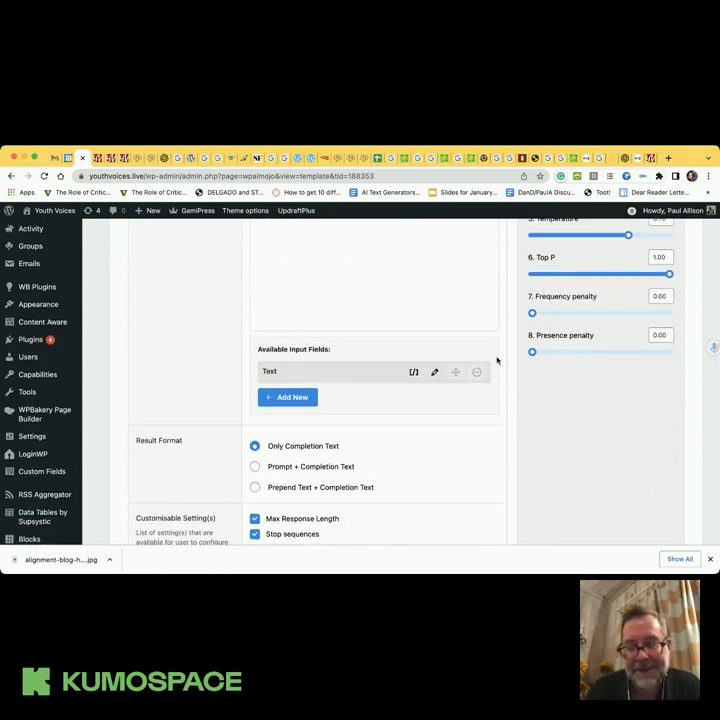
scroll(497, 339, down, 1)
scroll(497, 339, down, 2)
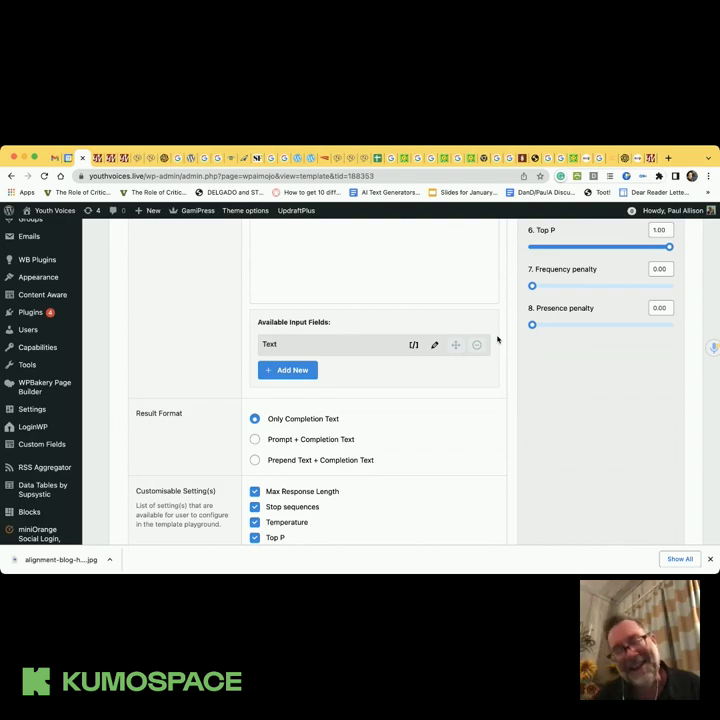
Return to AI Mojo's list of templates and look through its first page, including the Critical Lens entries
scroll(497, 339, up, 10)
scroll(497, 339, down, 1)
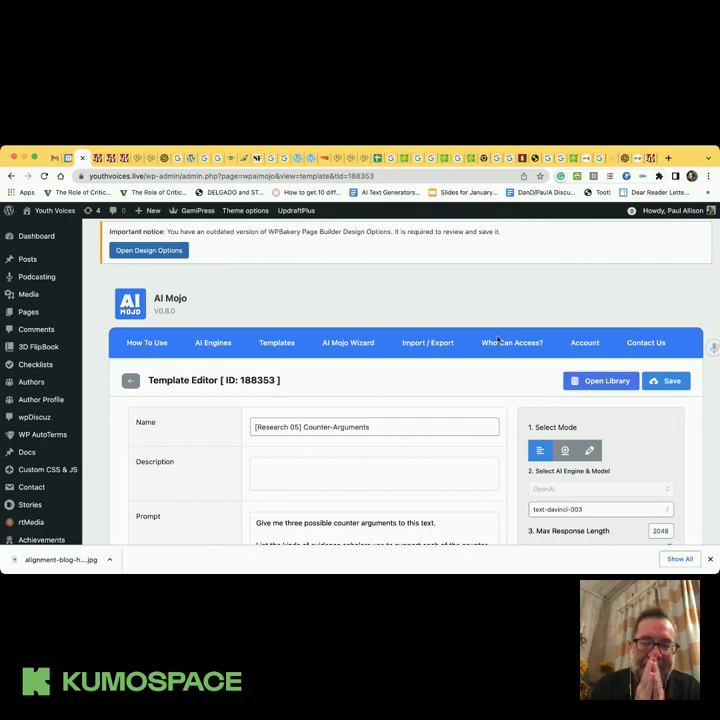
click(277, 344)
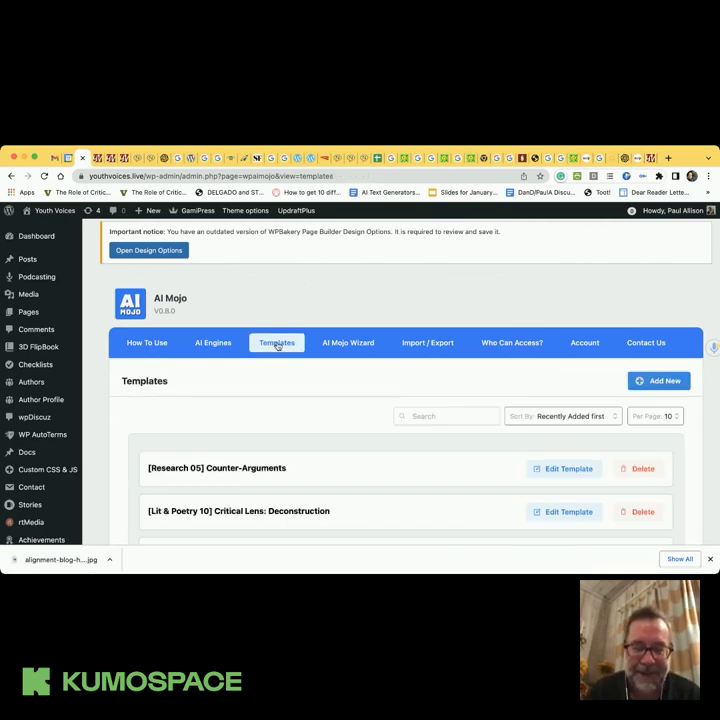
scroll(277, 379, down, 15)
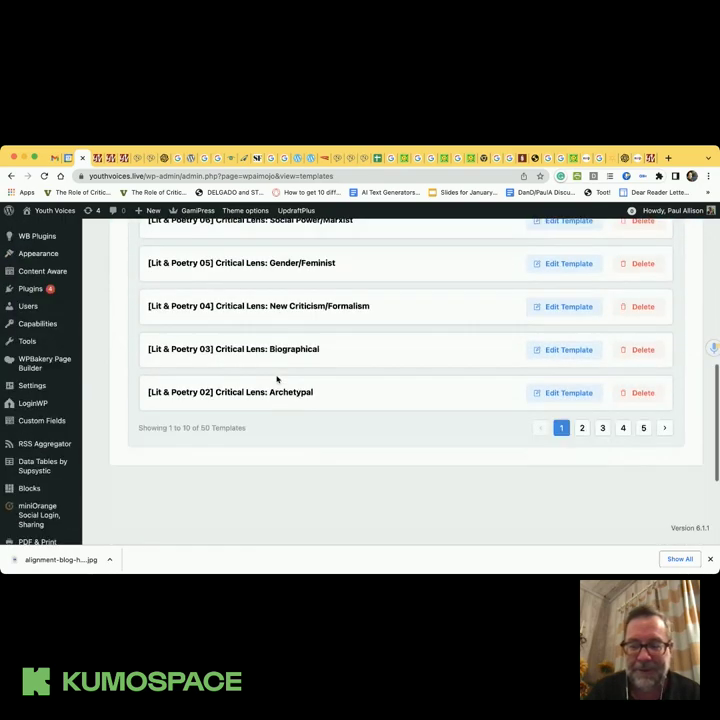
scroll(277, 379, up, 2)
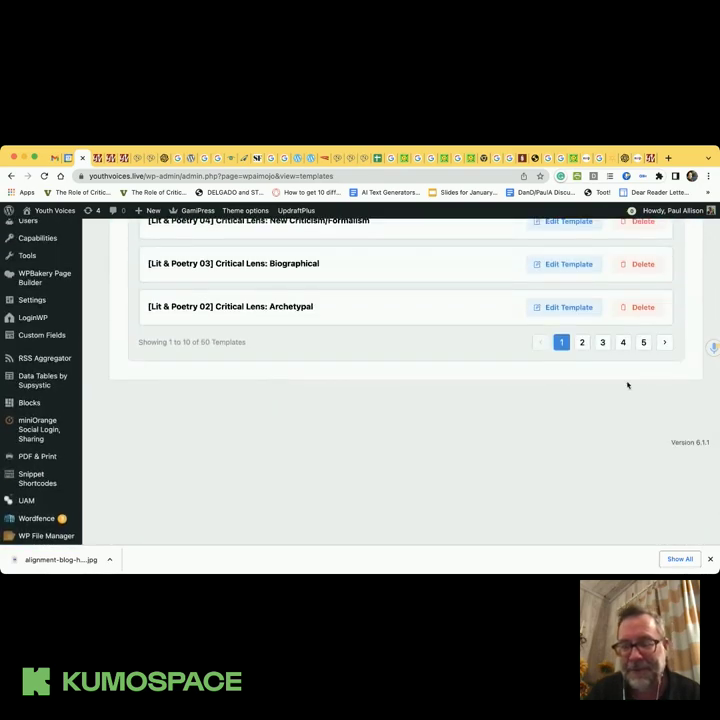
scroll(507, 393, up, 1)
scroll(507, 393, up, 3)
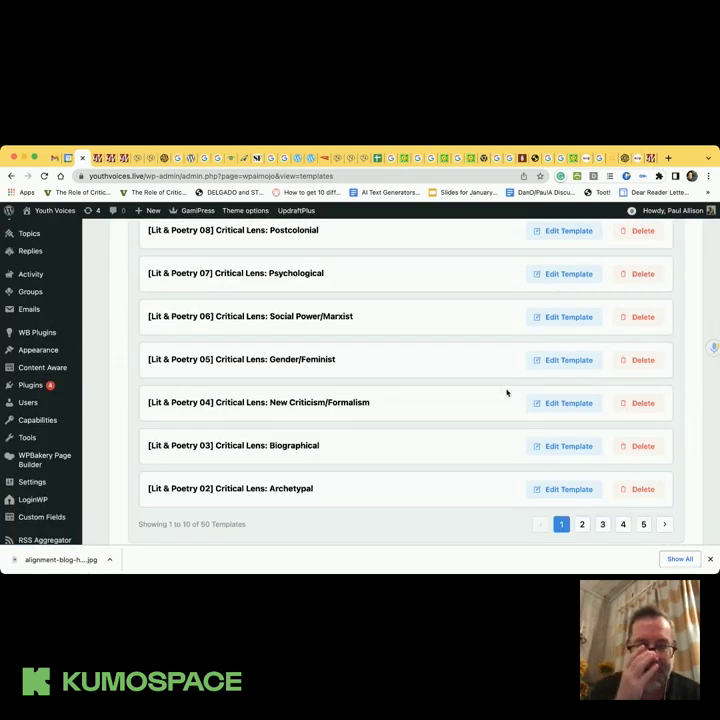
scroll(358, 360, down, 2)
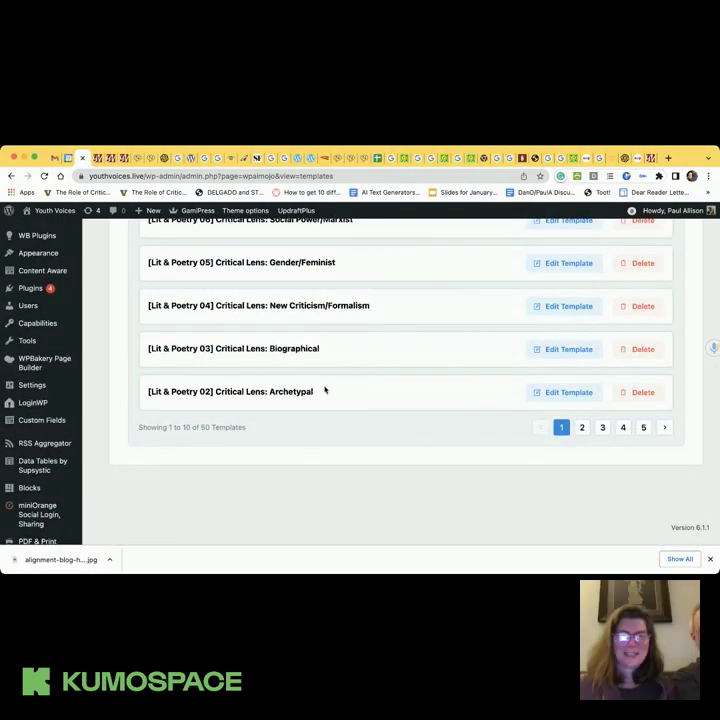
Show page 2 of the template list and look through its Lit & Poetry, Revising and Assessing templates
click(582, 428)
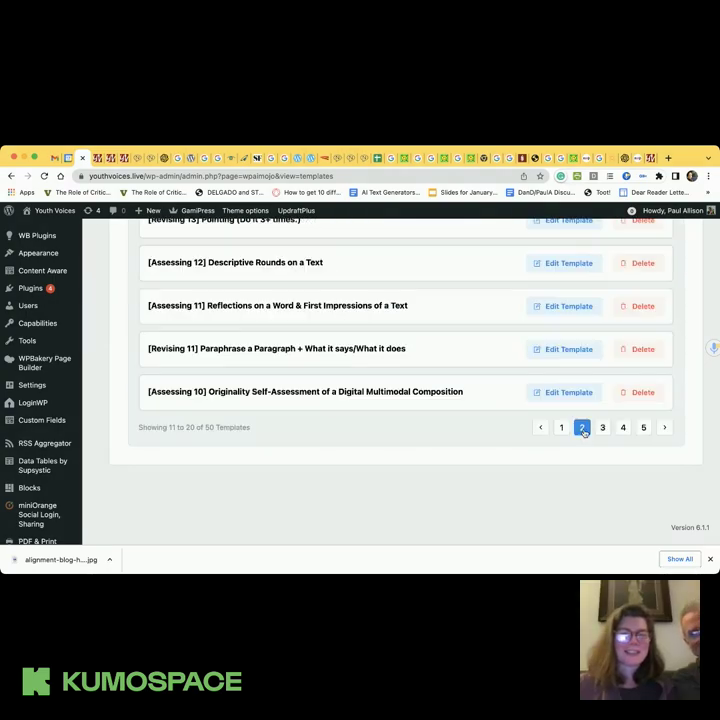
scroll(367, 377, up, 10)
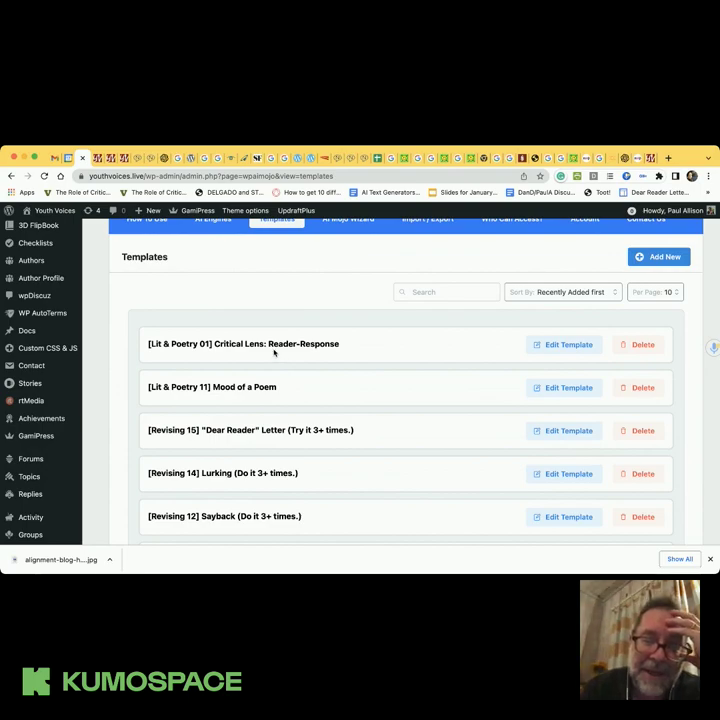
scroll(575, 516, down, 6)
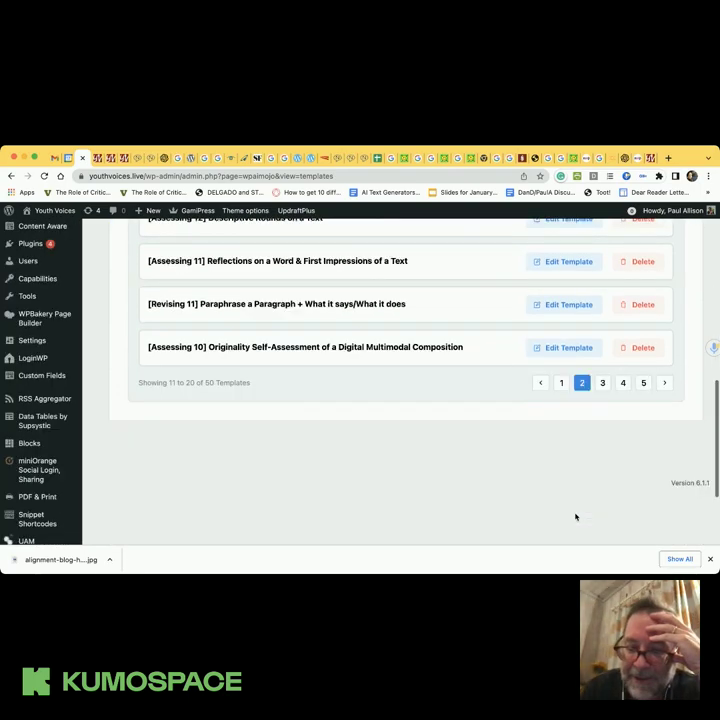
Go back to page 1 of the template list and open "[Lit & Poetry 05] Critical Lens: Gender/Feminist" for editing
click(561, 436)
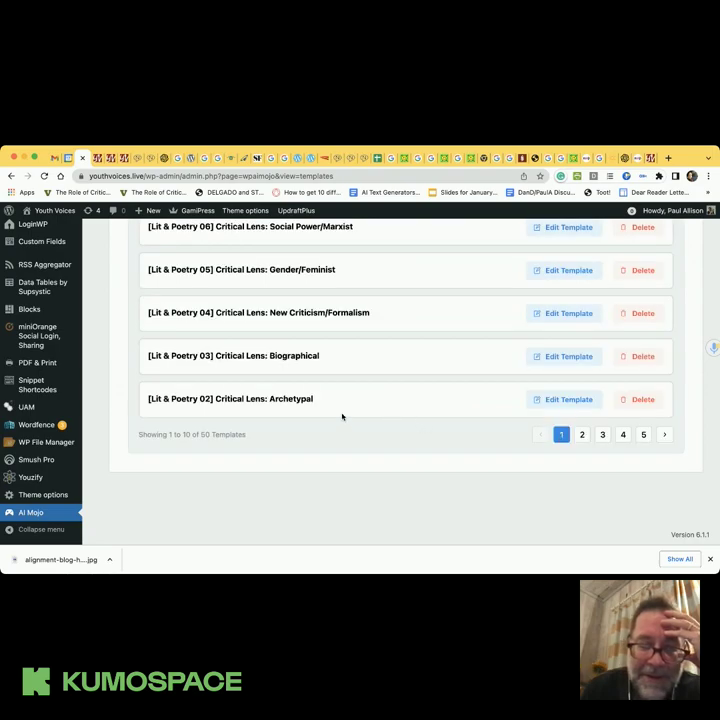
scroll(314, 357, up, 3)
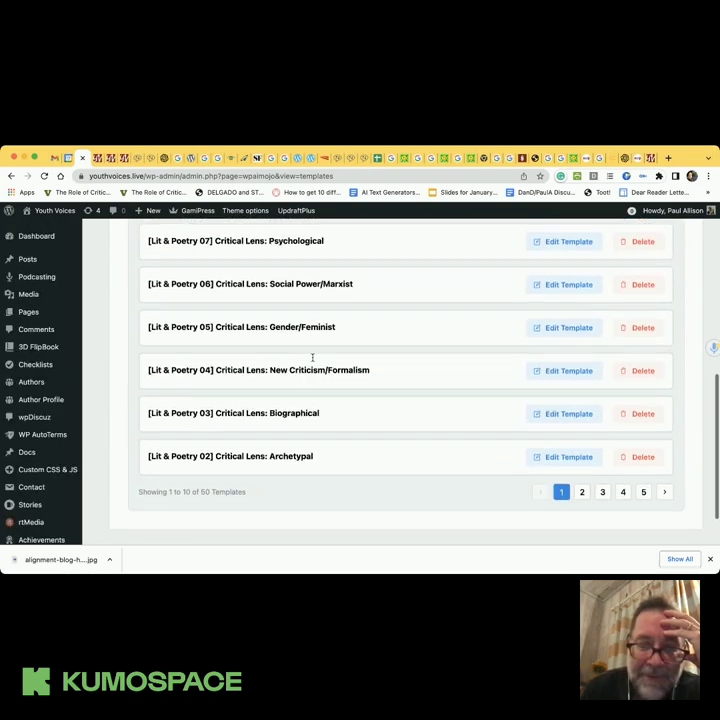
scroll(313, 361, up, 5)
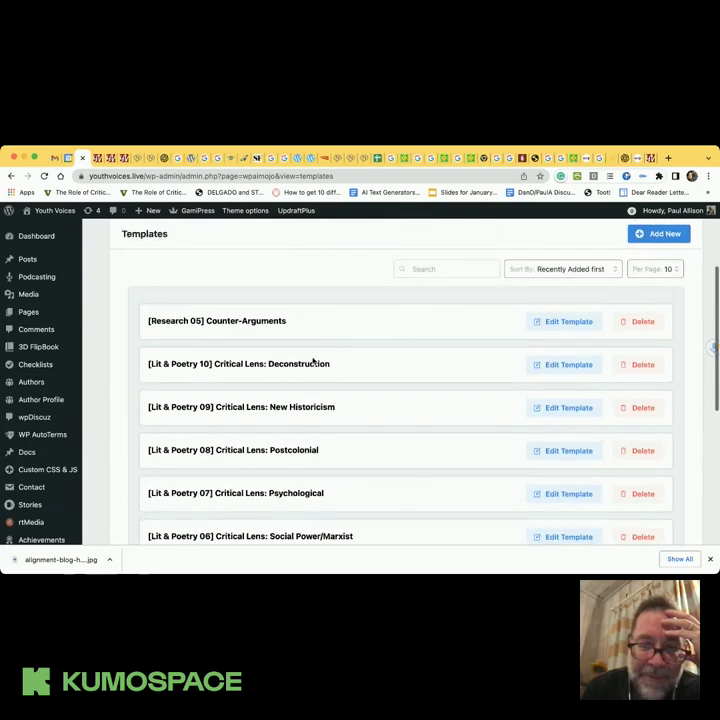
scroll(313, 363, down, 2)
scroll(313, 357, down, 5)
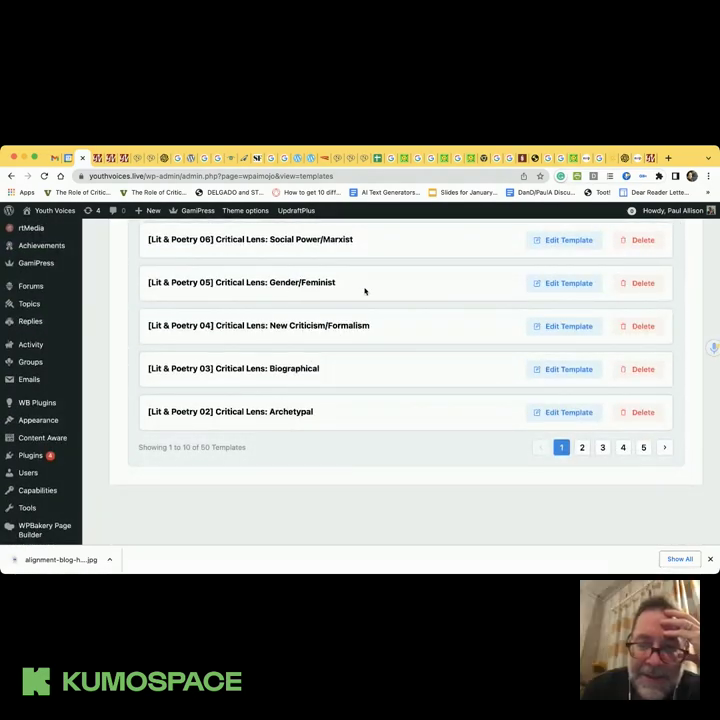
click(561, 286)
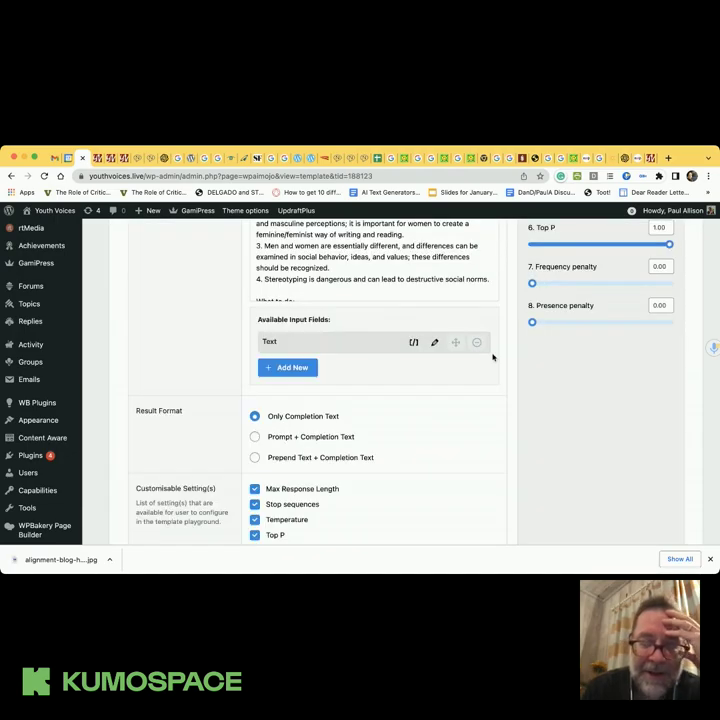
Read the Gender/Feminist prompt, covering its essential question, central concerns, critical assumptions and what-to-do instructions
scroll(462, 406, up, 10)
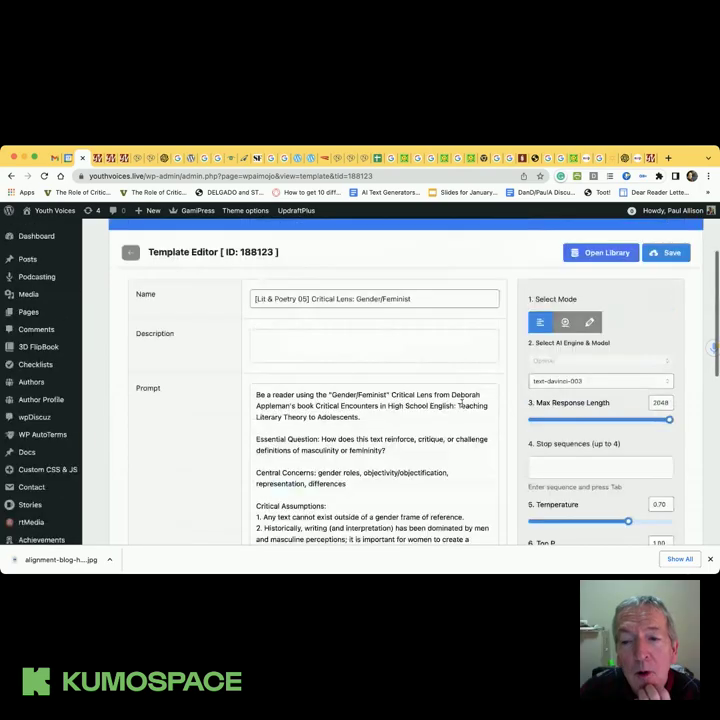
scroll(462, 403, down, 2)
scroll(461, 403, down, 2)
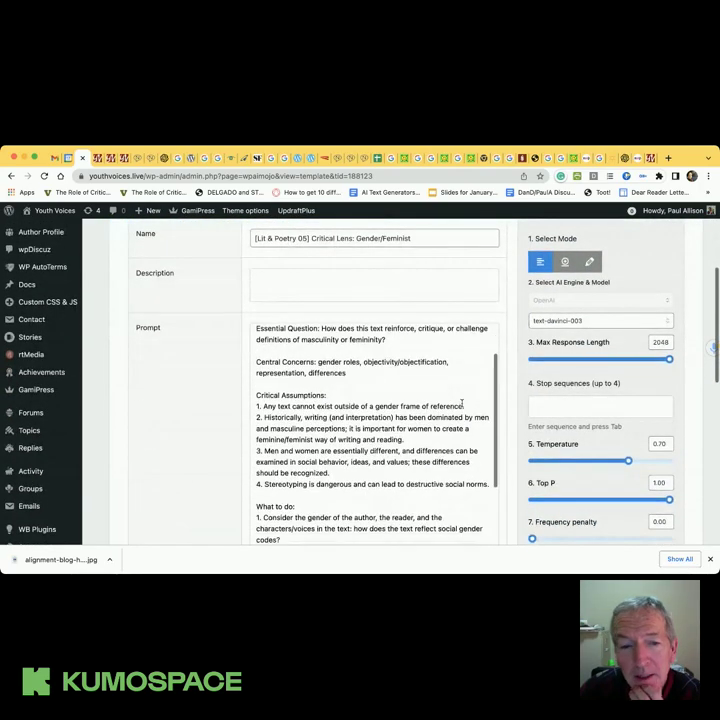
scroll(461, 403, up, 2)
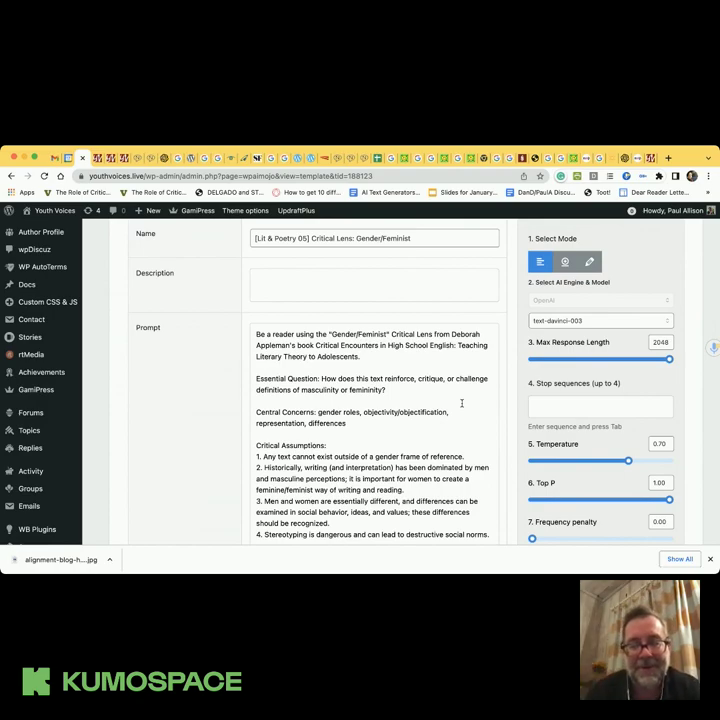
scroll(462, 403, down, 2)
scroll(462, 403, up, 2)
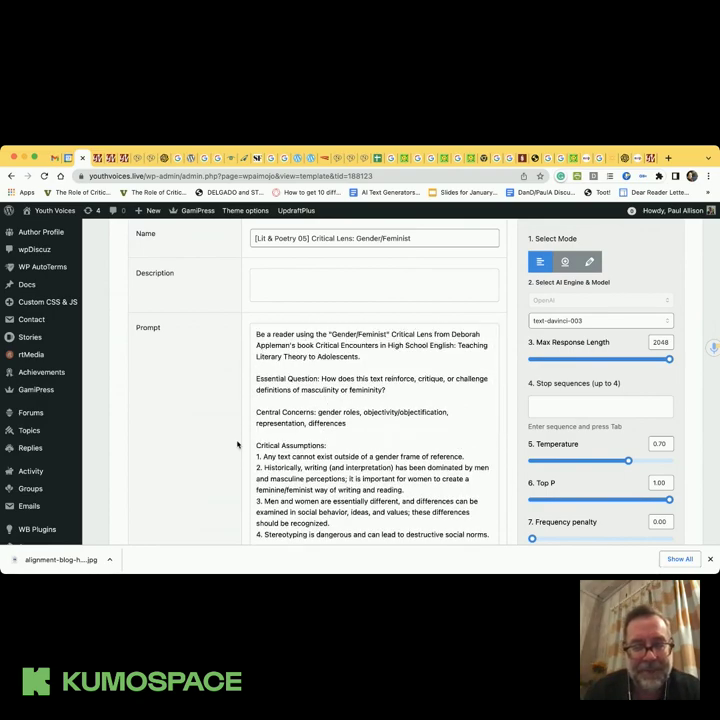
scroll(206, 437, down, 3)
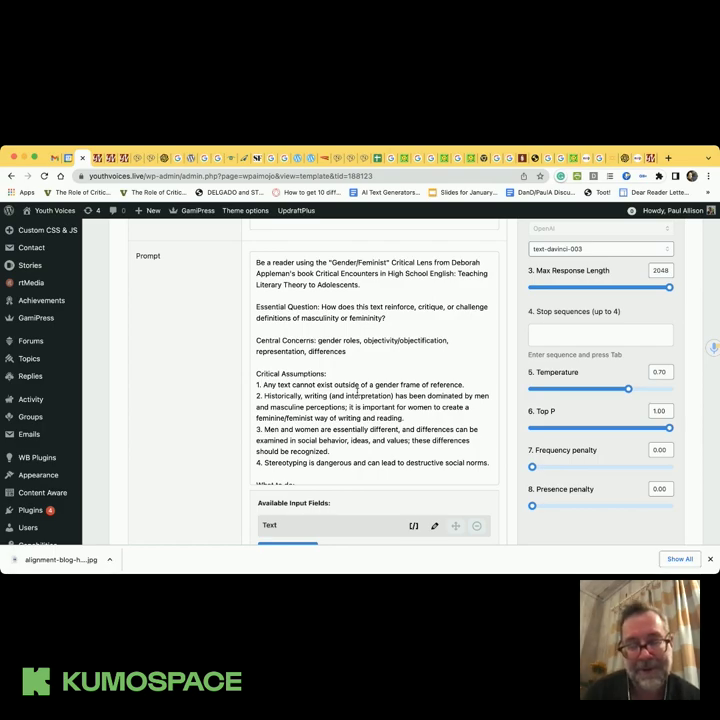
scroll(357, 391, down, 1)
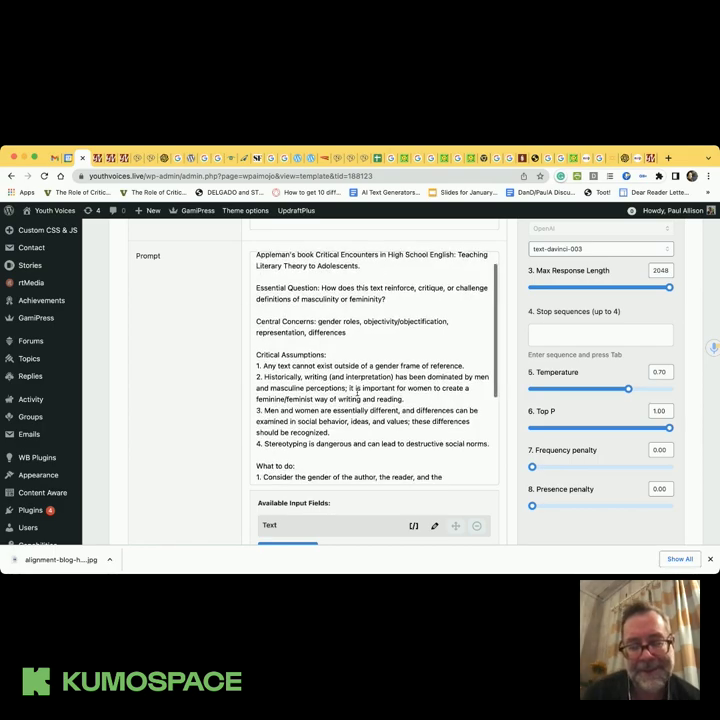
scroll(357, 391, down, 2)
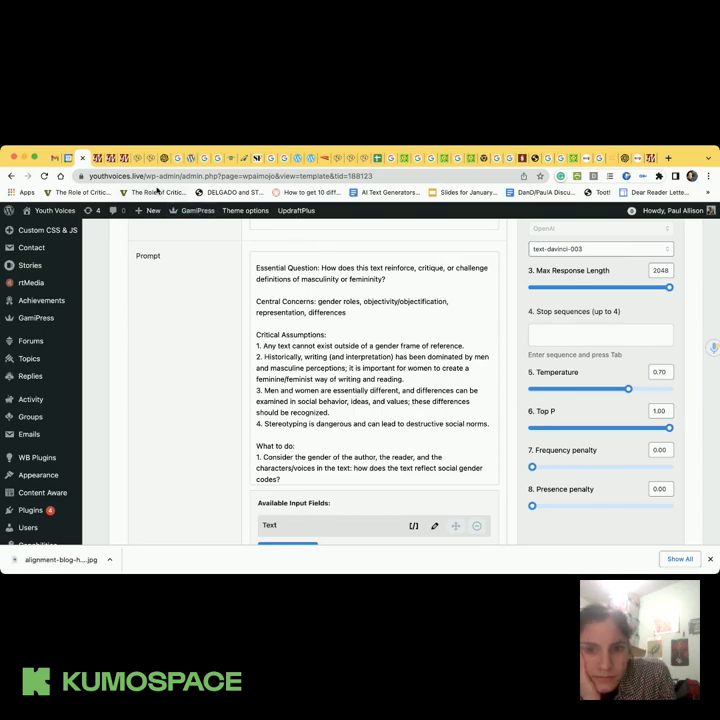
Close the AI Mojo sidebar on the plant-based diet post and revisit the open template list and Gender/Feminist template pages
click(110, 160)
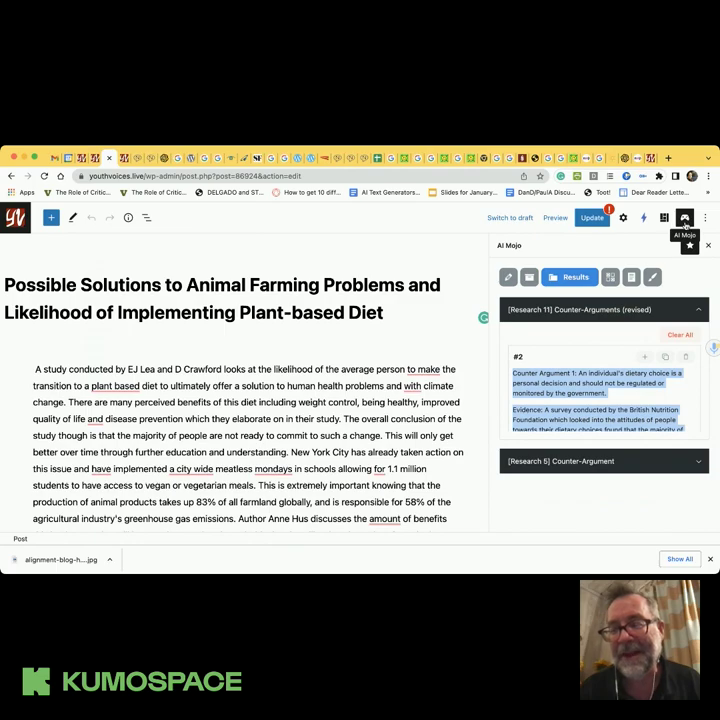
click(685, 222)
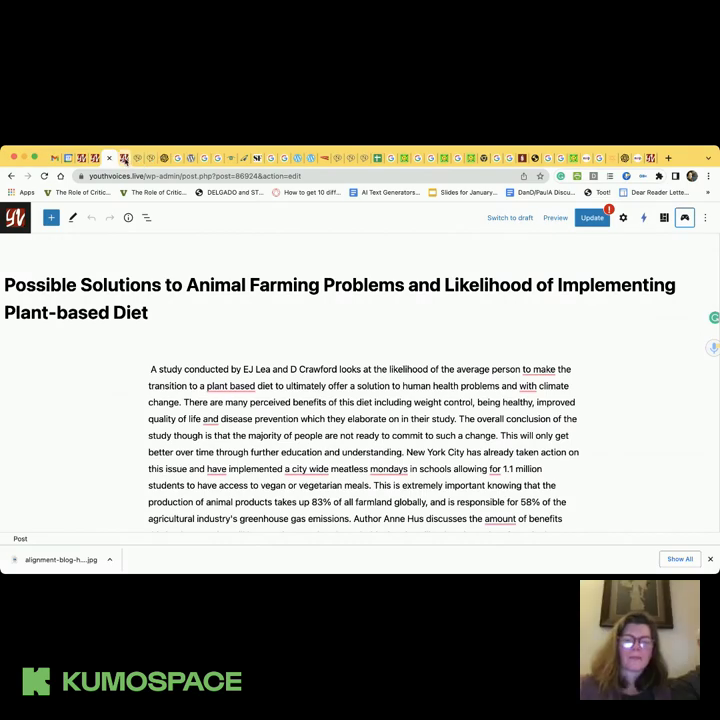
click(124, 159)
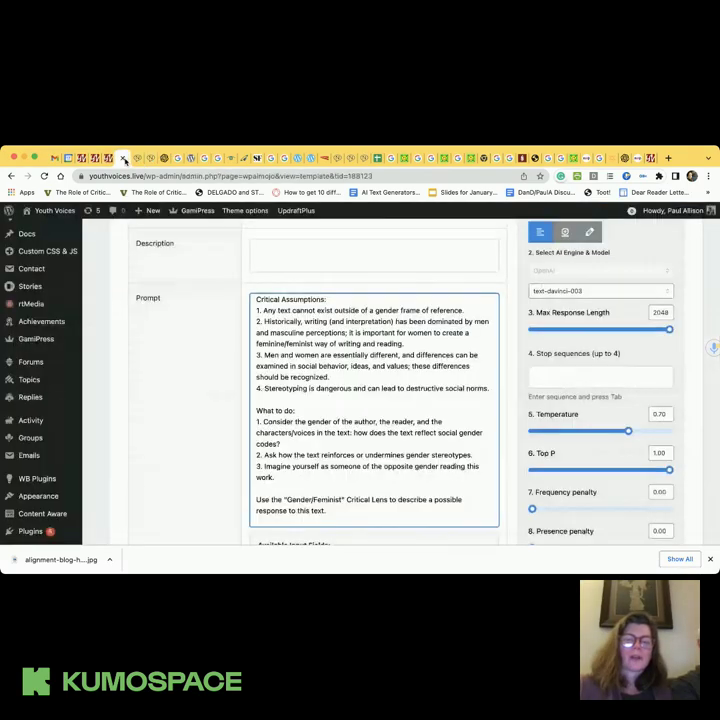
click(94, 160)
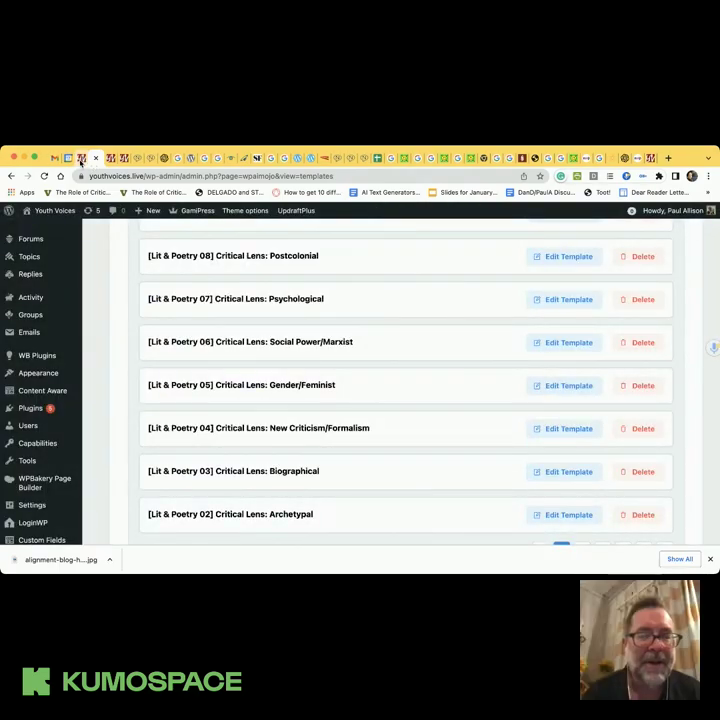
click(81, 161)
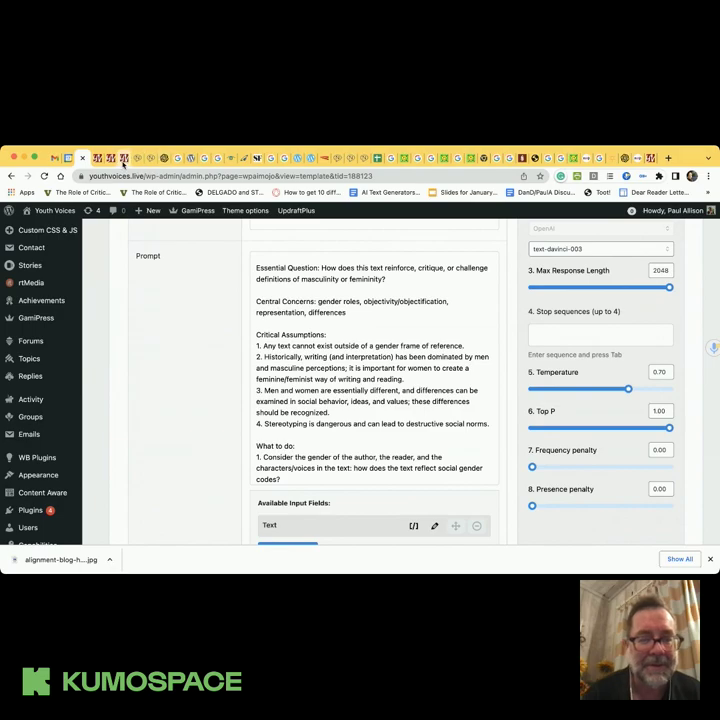
Leave the Gender/Feminist template editor and visit the Youth Voices site's home page
click(123, 159)
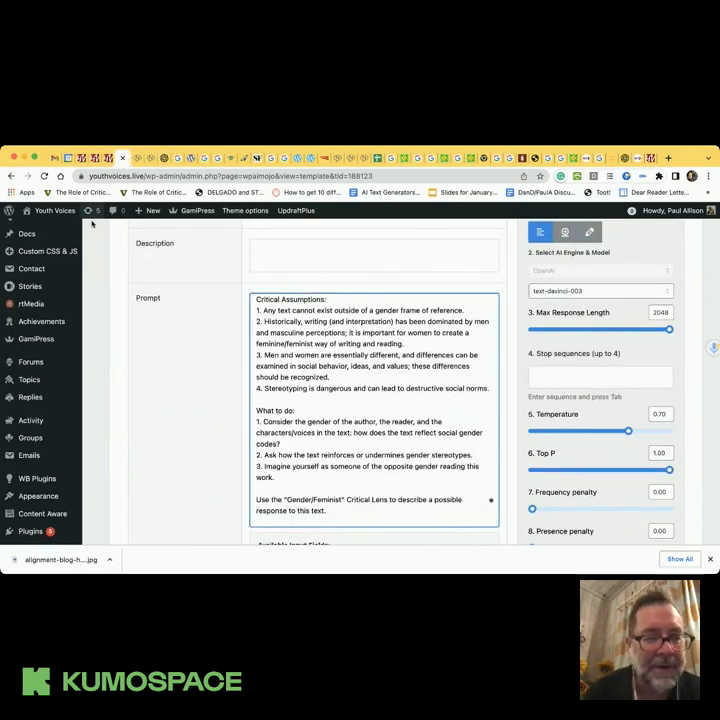
mouse_move(48, 211)
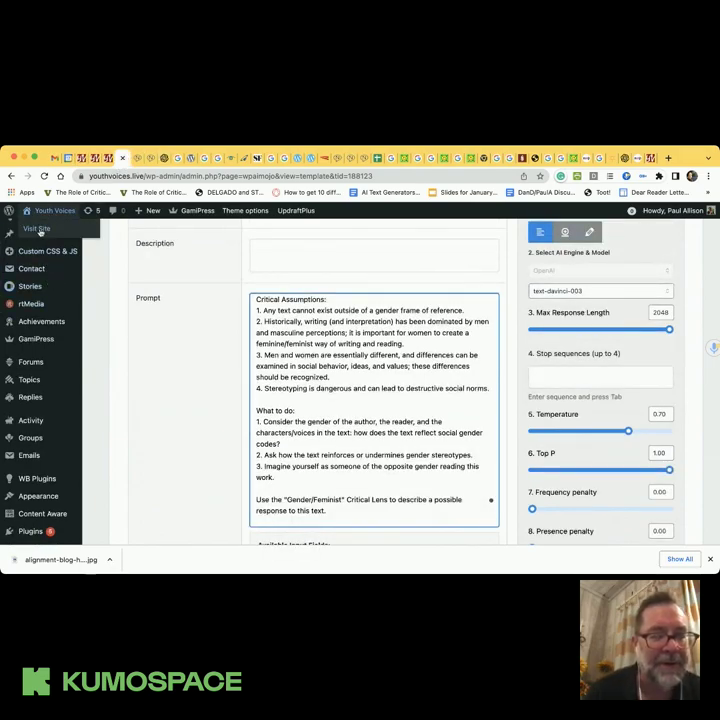
click(37, 229)
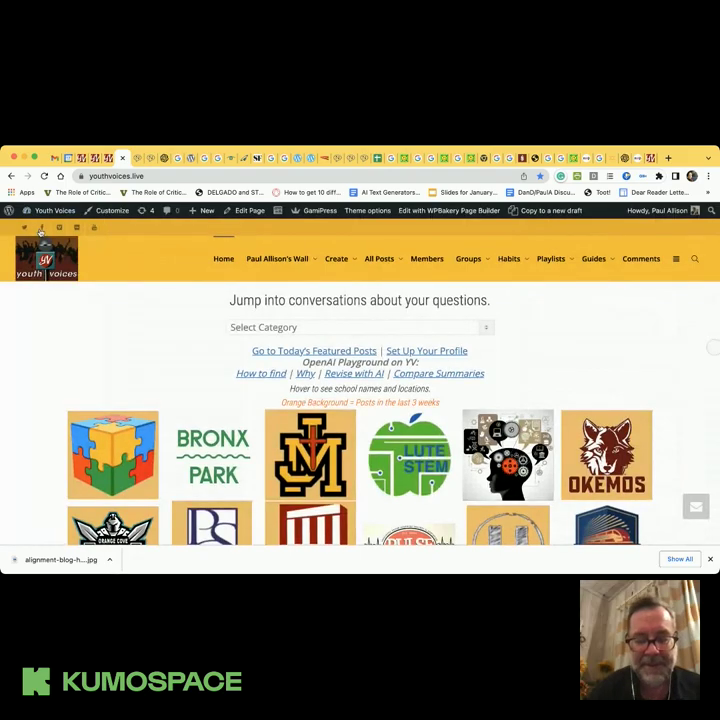
Browse Today's 30 Featured Discussions on the home page and open the post "American Dream vs Indians vs My Experience."
scroll(345, 369, down, 10)
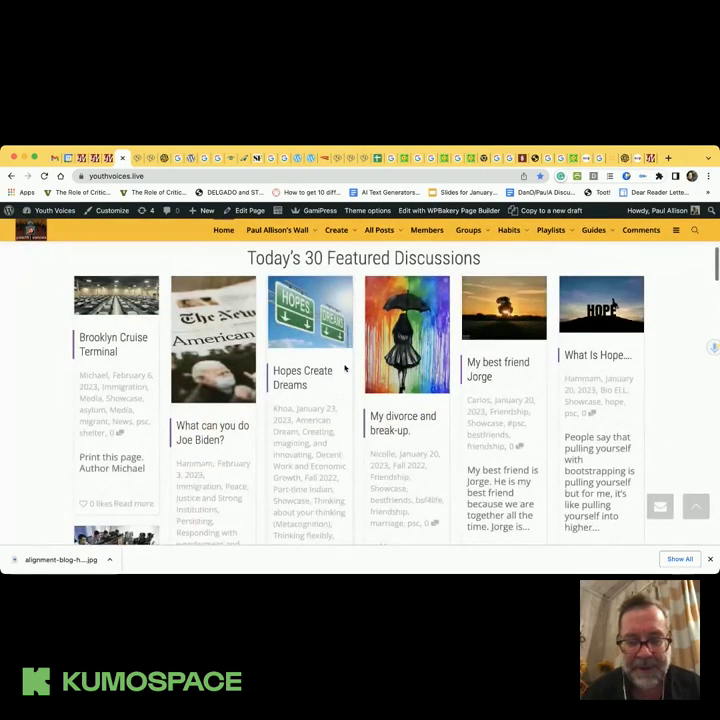
scroll(345, 369, down, 10)
scroll(345, 369, down, 5)
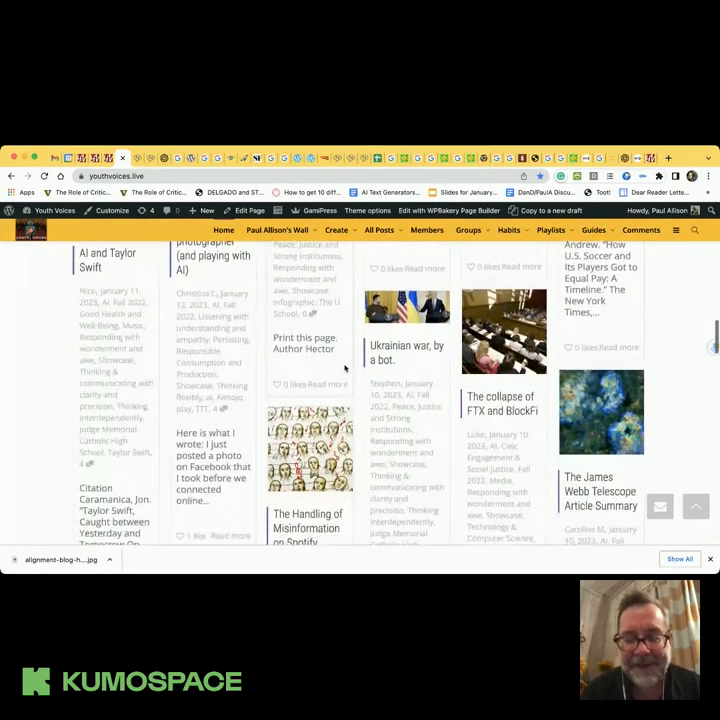
scroll(345, 369, down, 2)
scroll(345, 413, down, 2)
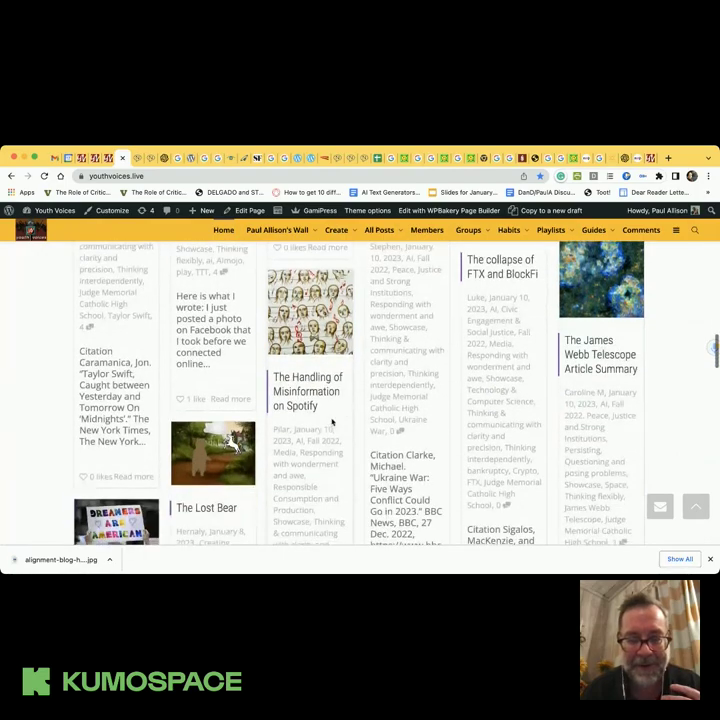
scroll(323, 445, down, 5)
scroll(321, 443, down, 5)
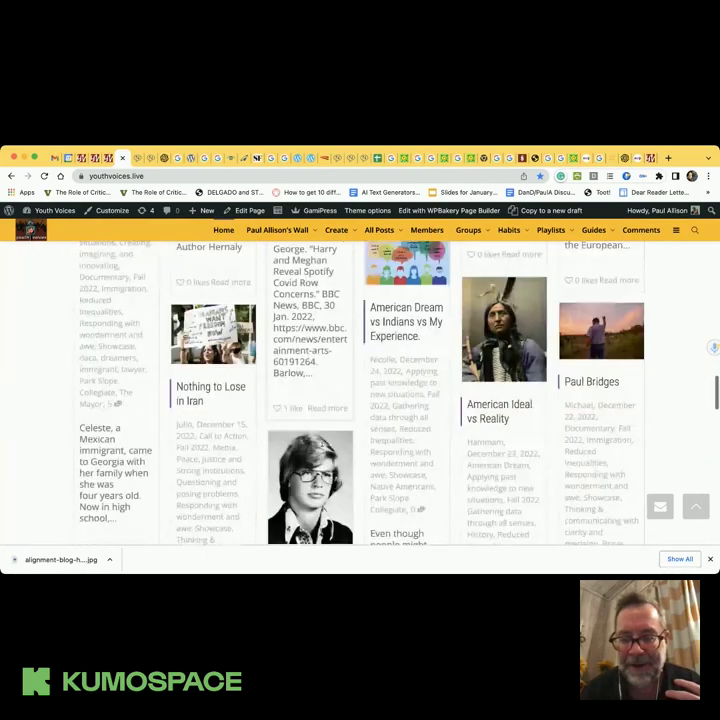
scroll(321, 448, up, 1)
scroll(322, 448, down, 8)
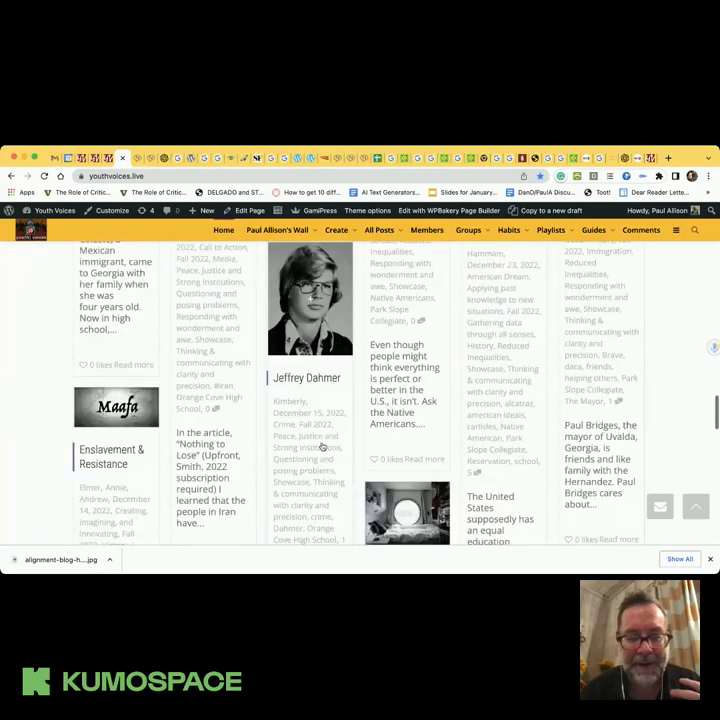
scroll(322, 448, down, 8)
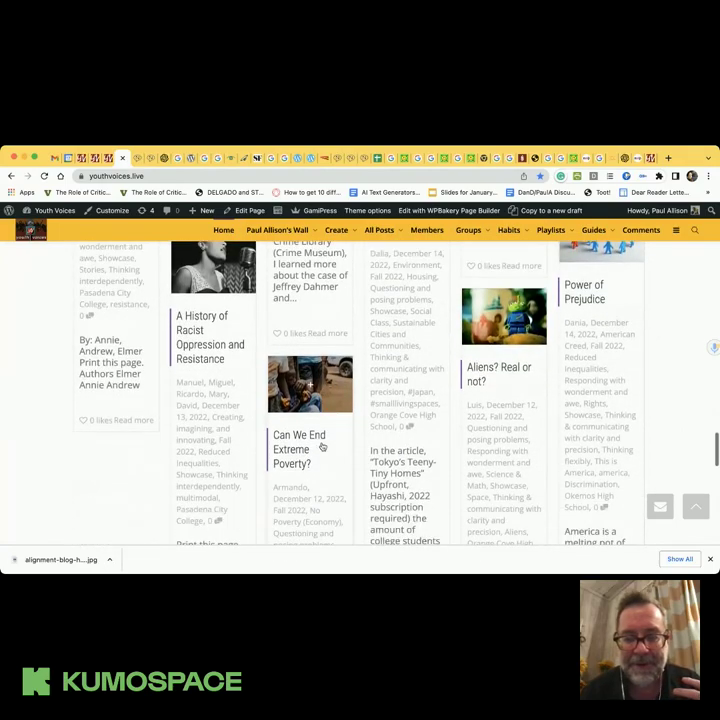
scroll(321, 443, up, 15)
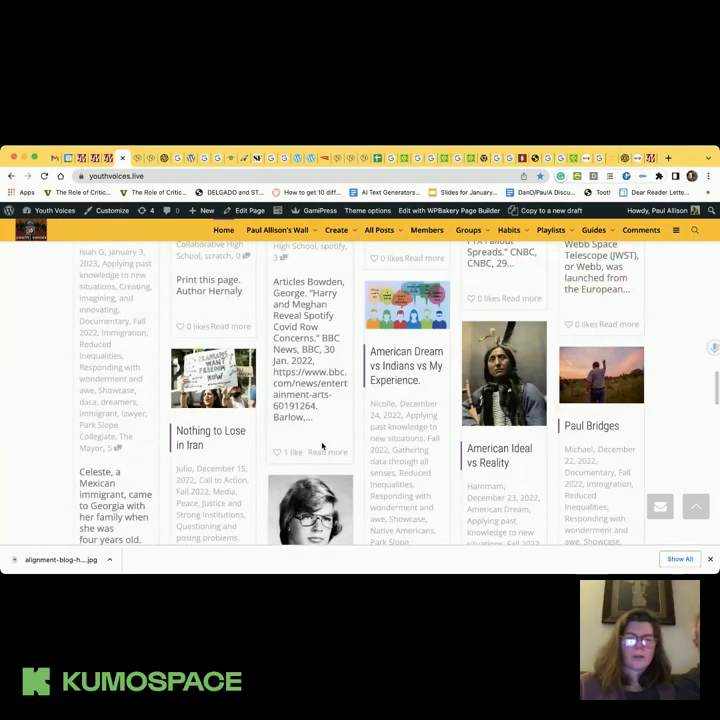
click(393, 370)
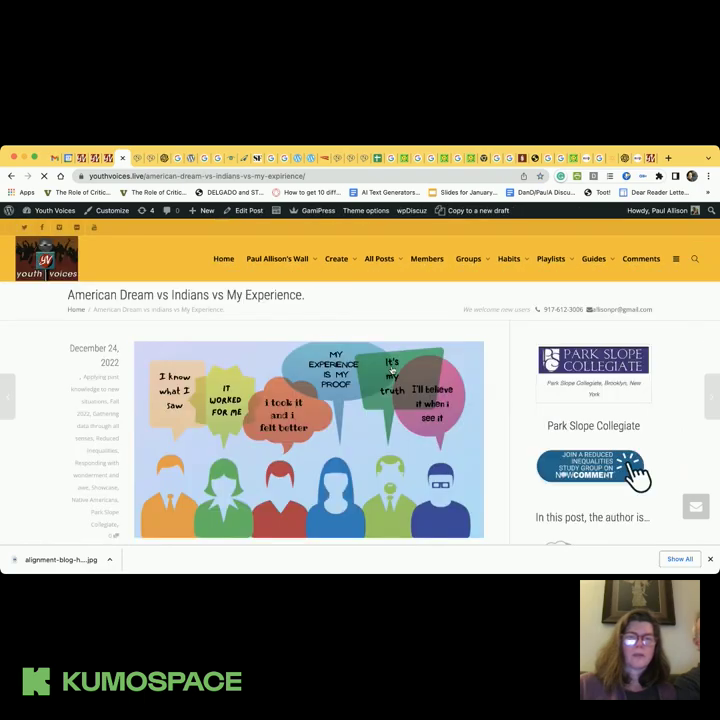
Read through the "American Dream vs Indians vs My Experience." post from its opening paragraph to the author section
scroll(392, 370, down, 10)
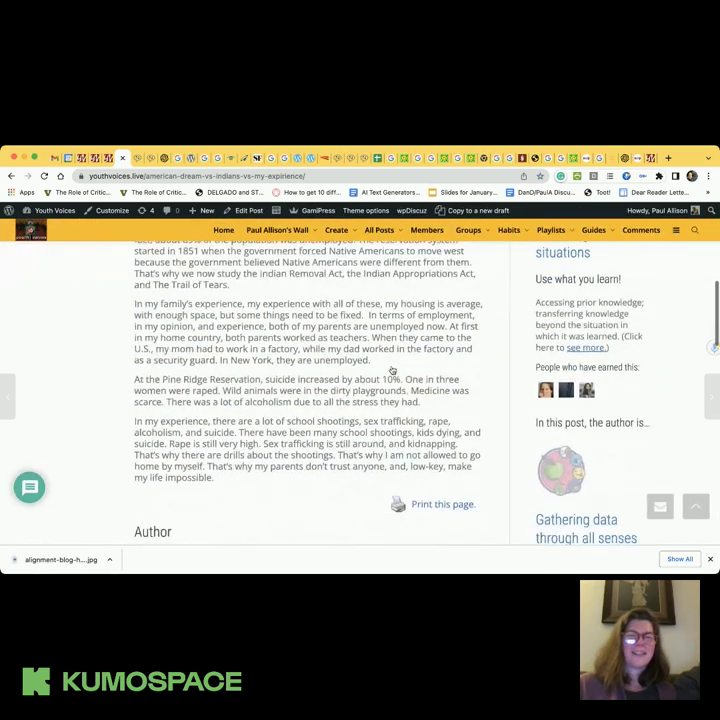
scroll(395, 372, down, 2)
scroll(393, 370, up, 1)
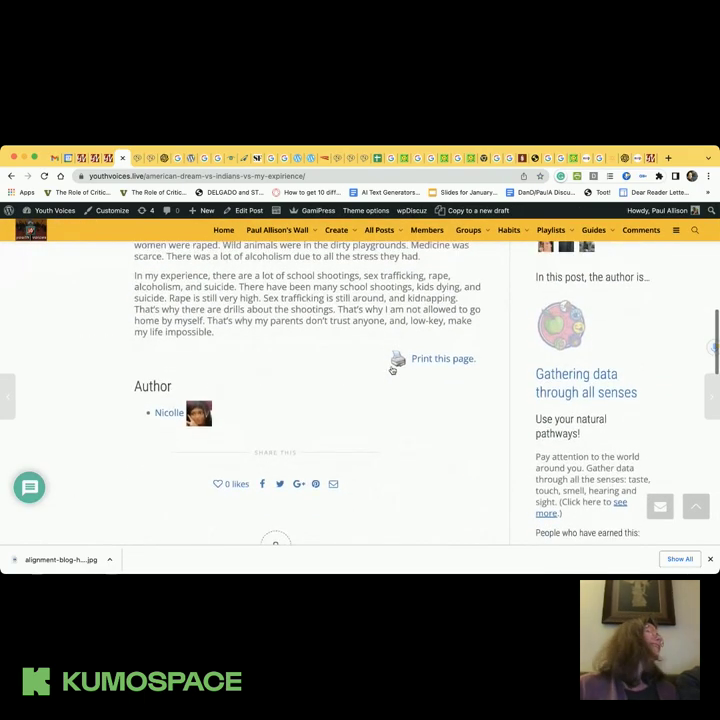
scroll(392, 370, up, 5)
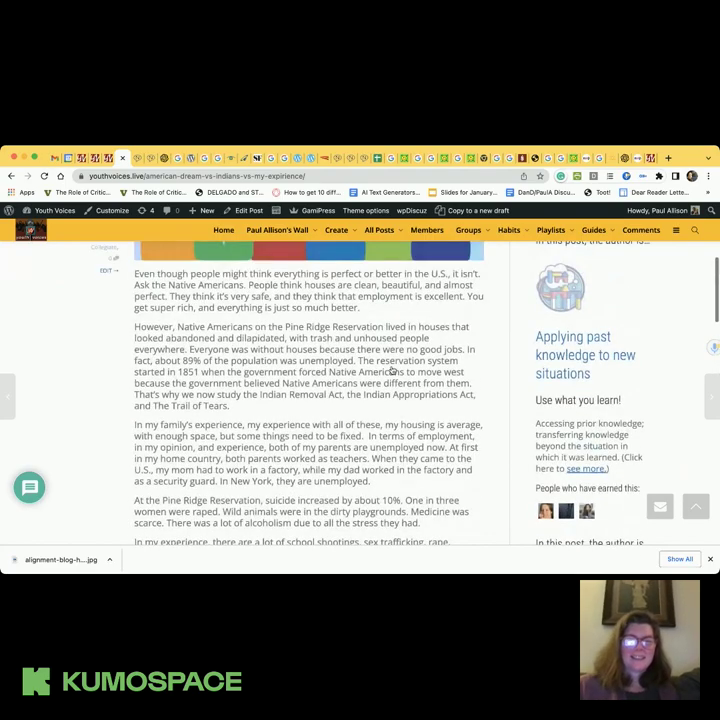
scroll(392, 371, down, 3)
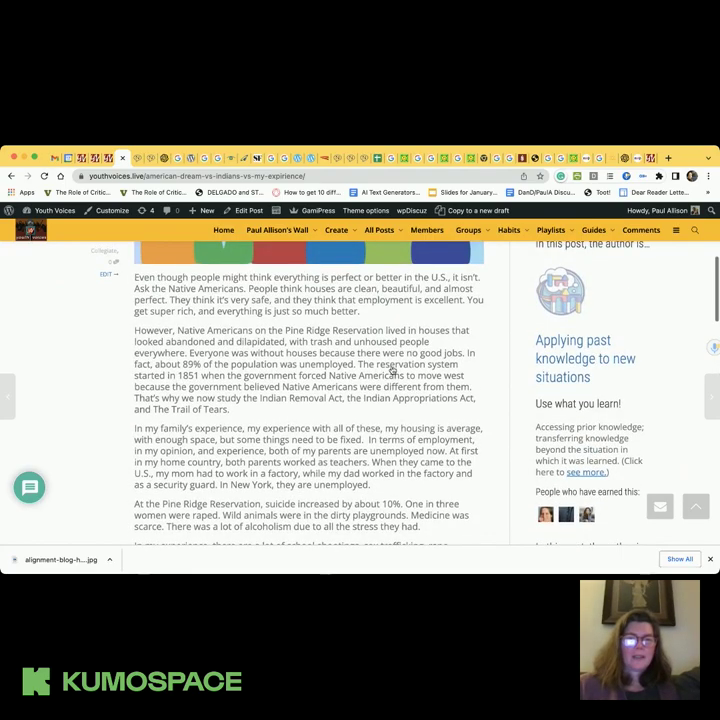
scroll(392, 370, down, 3)
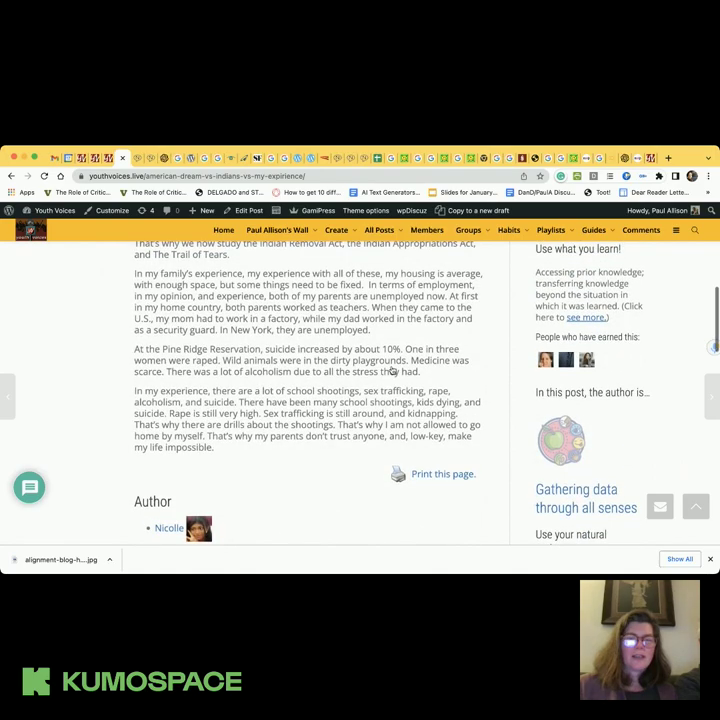
scroll(392, 370, up, 5)
scroll(392, 366, up, 7)
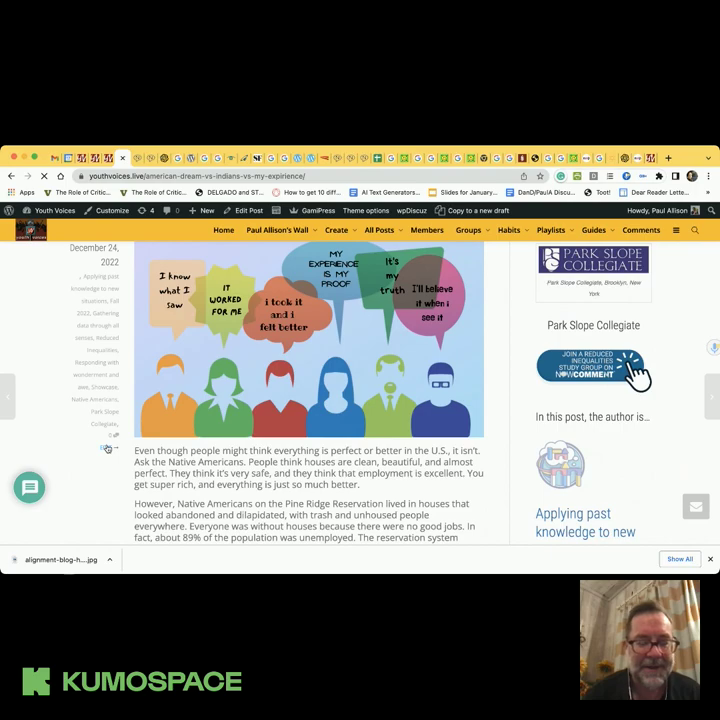
Open the "American Dream vs Indians vs My Experience." post for editing and show AI Mojo's Playground beside it
click(107, 448)
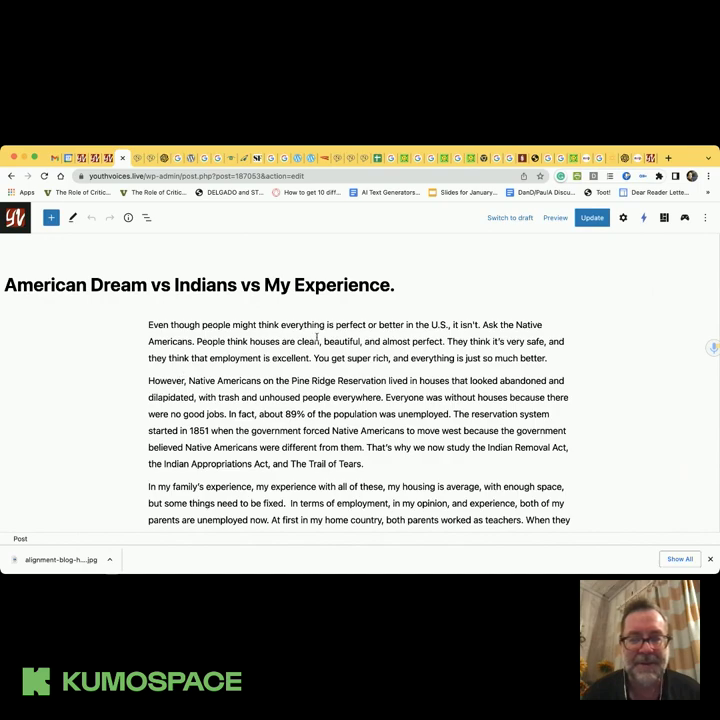
click(685, 222)
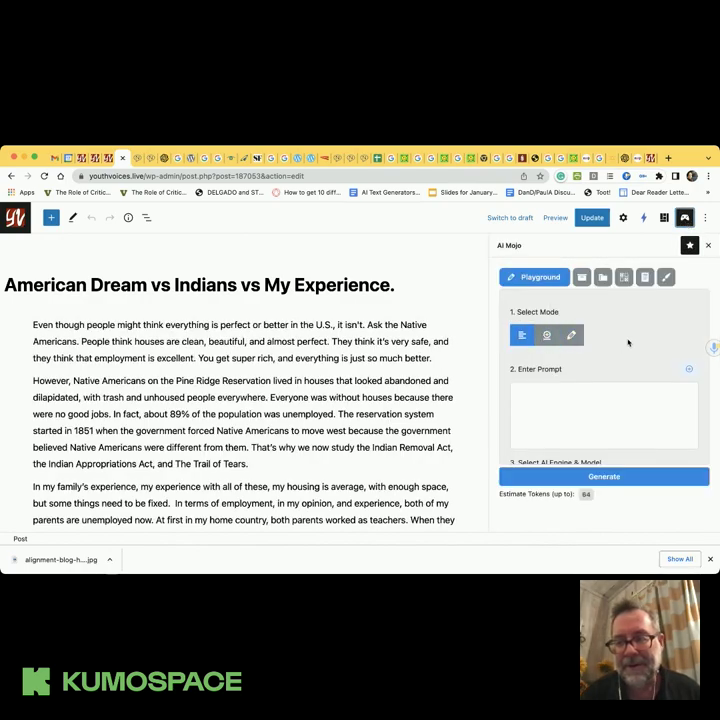
click(532, 408)
scroll(532, 408, down, 1)
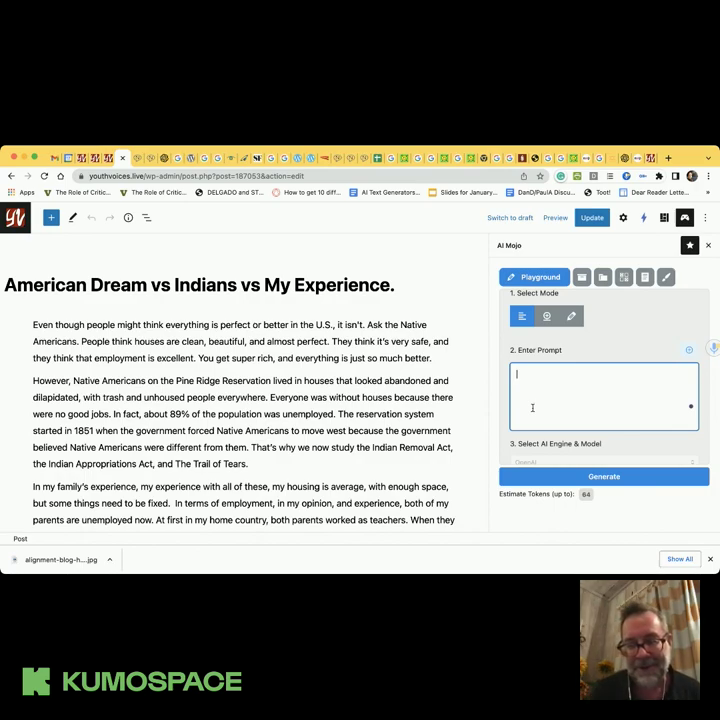
scroll(532, 407, up, 2)
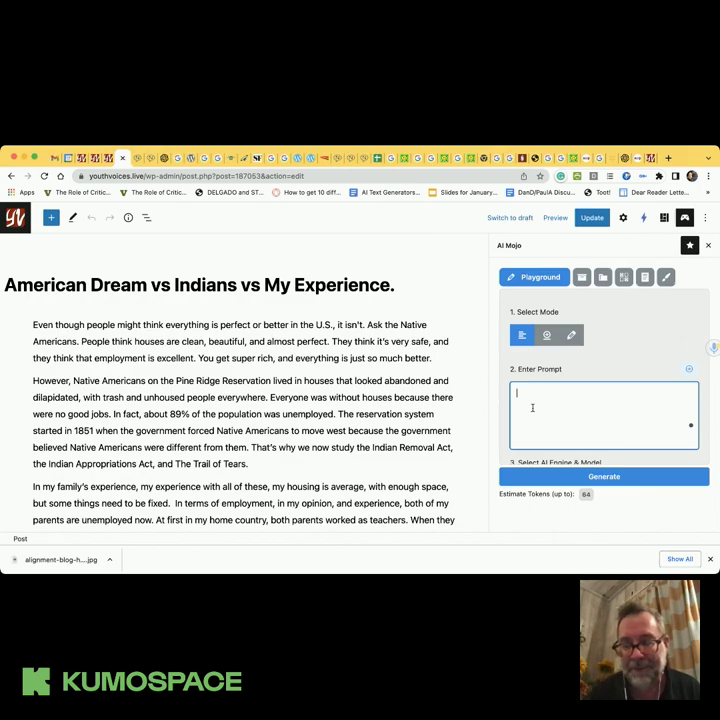
scroll(532, 407, down, 5)
scroll(532, 407, up, 5)
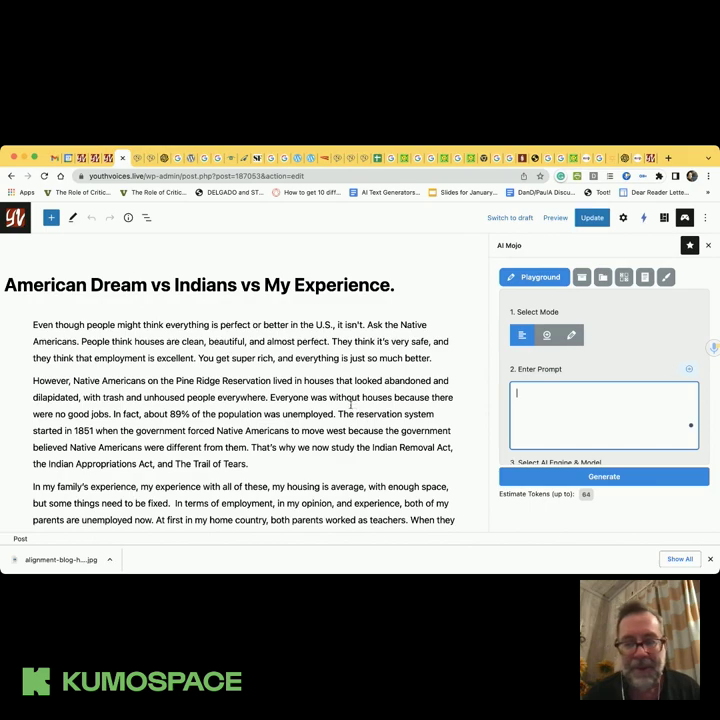
Select the post's final paragraph block, which begins "In my experience, there are a lot of school shootings"
scroll(298, 399, down, 1)
scroll(298, 399, down, 10)
scroll(297, 395, up, 2)
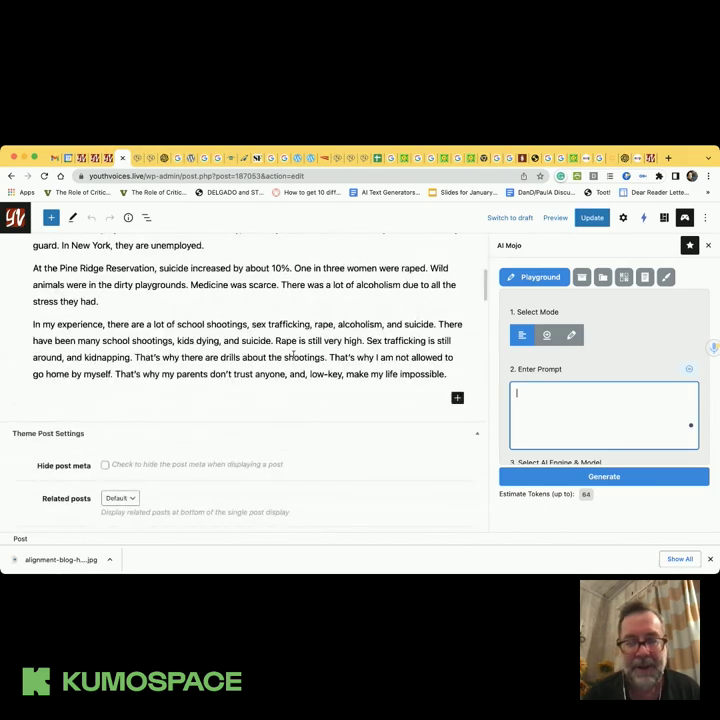
click(293, 356)
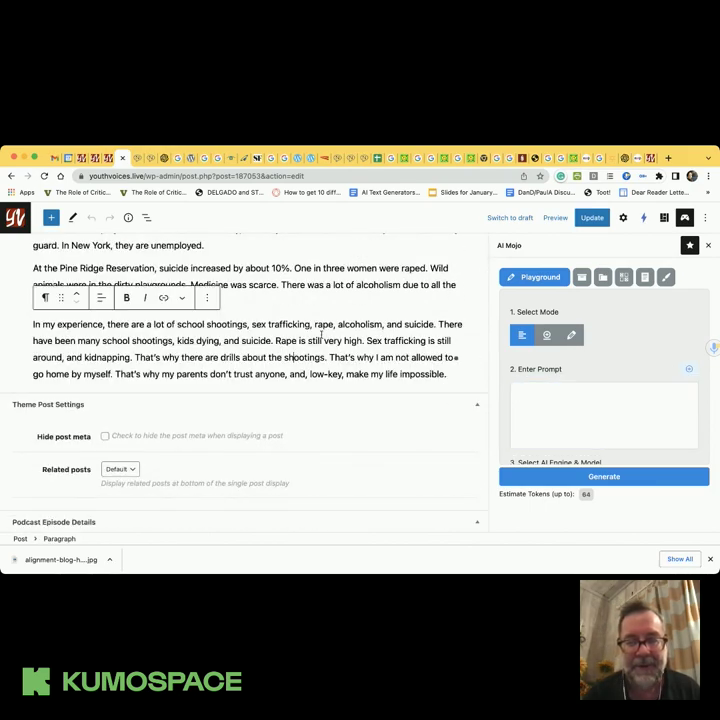
Search AI Mojo's templates for "feminist" and choose "[Lit & Poetry 05] Critical Lens: Gender/Feminist"
click(582, 279)
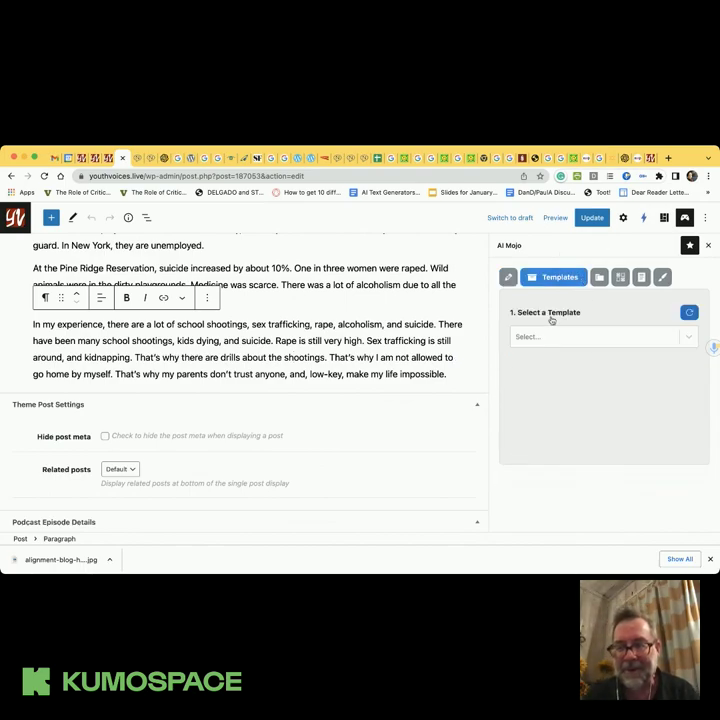
click(521, 338)
text(f)
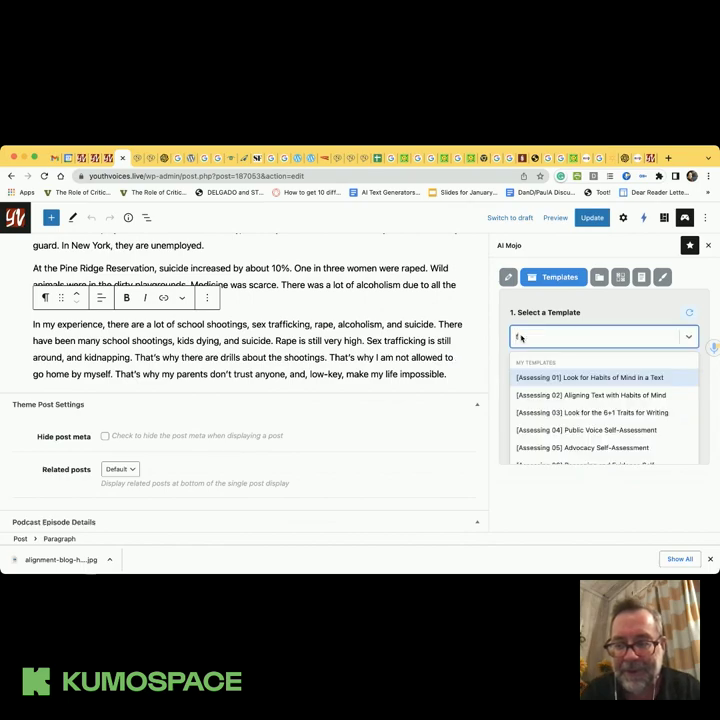
text(eminist)
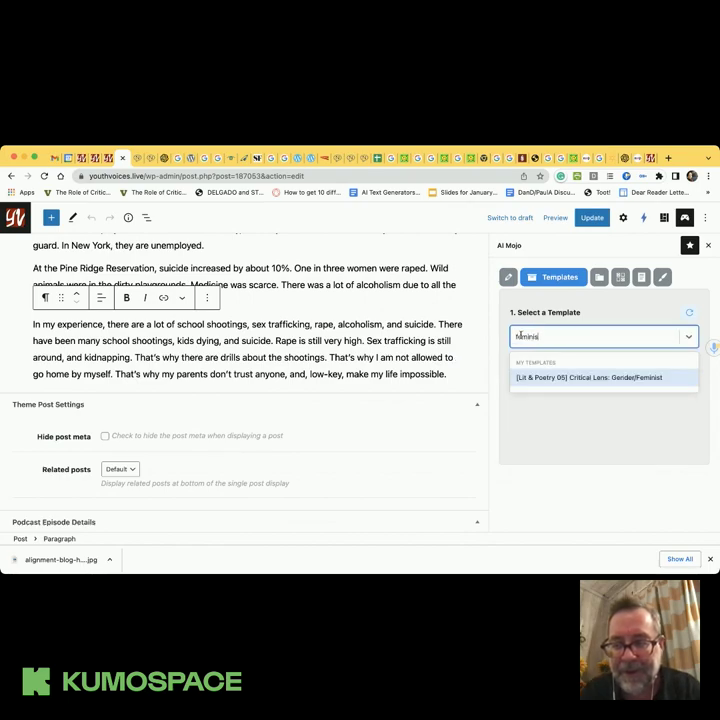
click(589, 378)
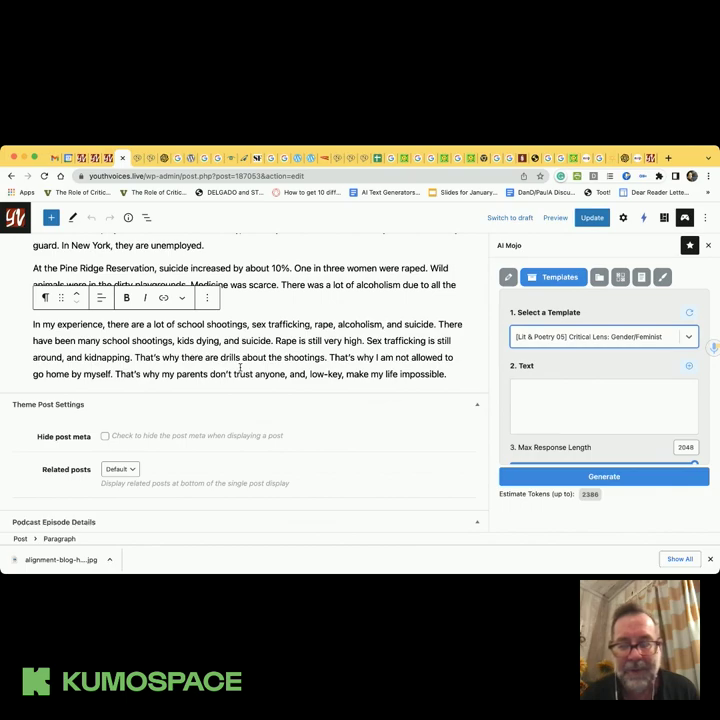
Fill the template's Text field with everything from the top of the post until the selected block, and check its end
click(690, 368)
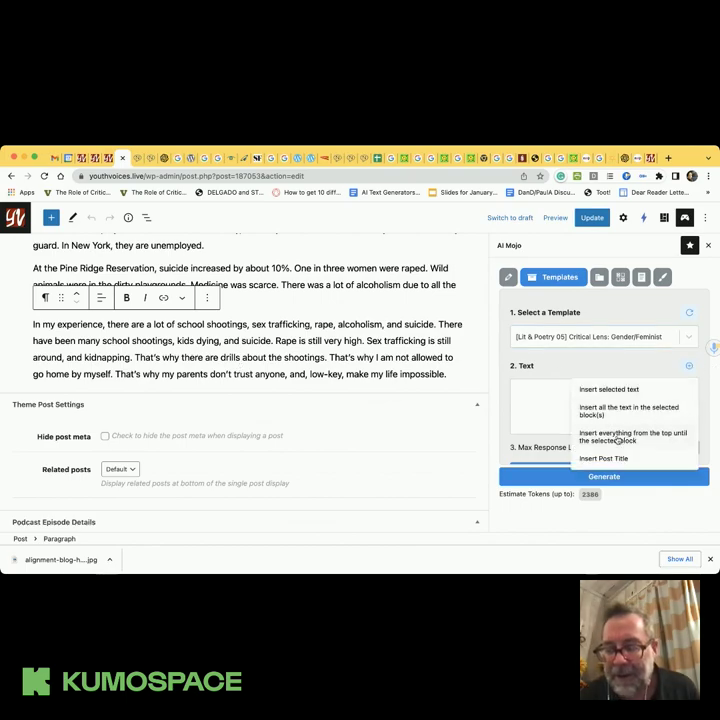
click(585, 437)
scroll(598, 401, down, 10)
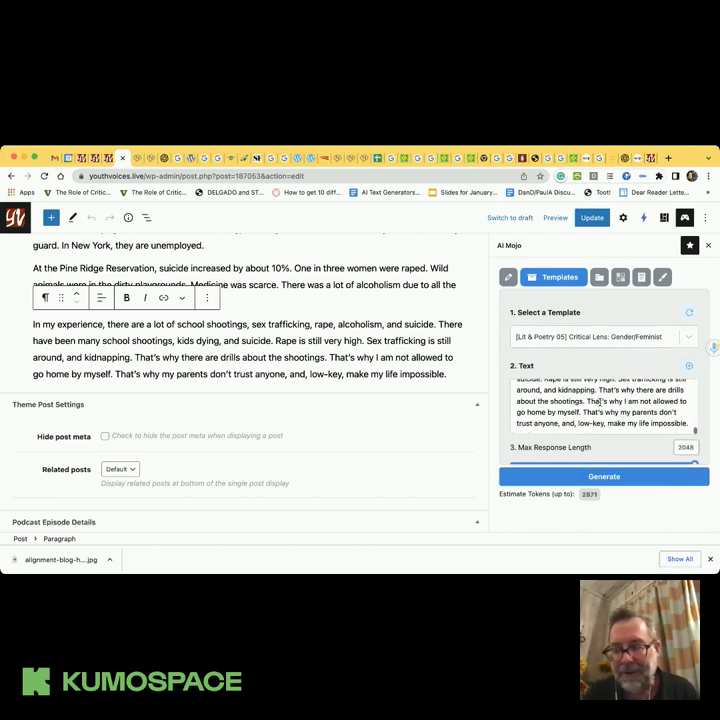
Check the Text field from its beginning and generate the Gender/Feminist Critical Lens response to the post
scroll(598, 401, up, 12)
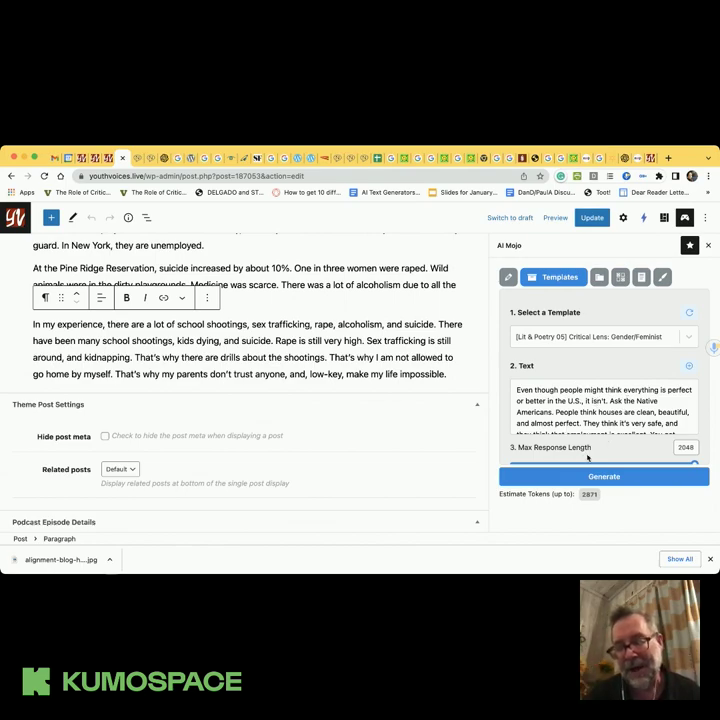
scroll(587, 457, down, 1)
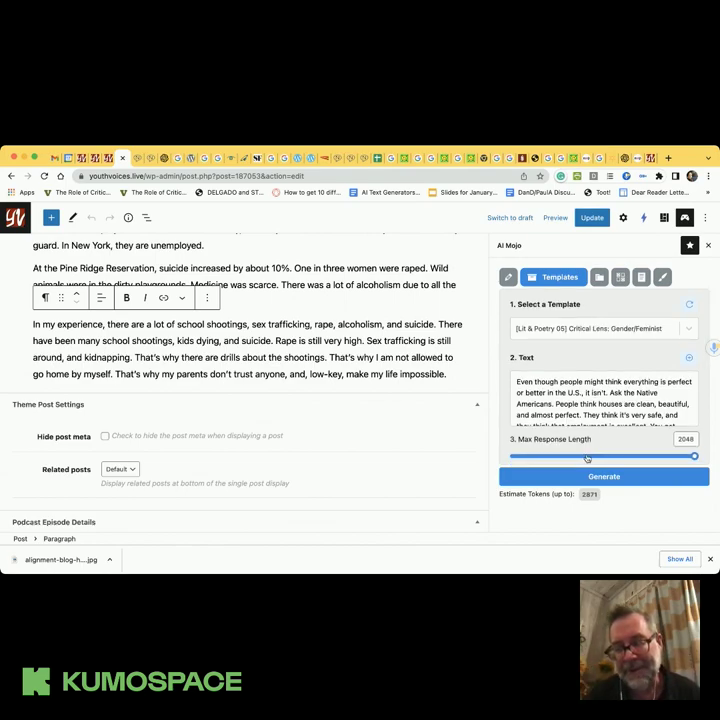
scroll(583, 411, down, 2)
scroll(575, 395, up, 1)
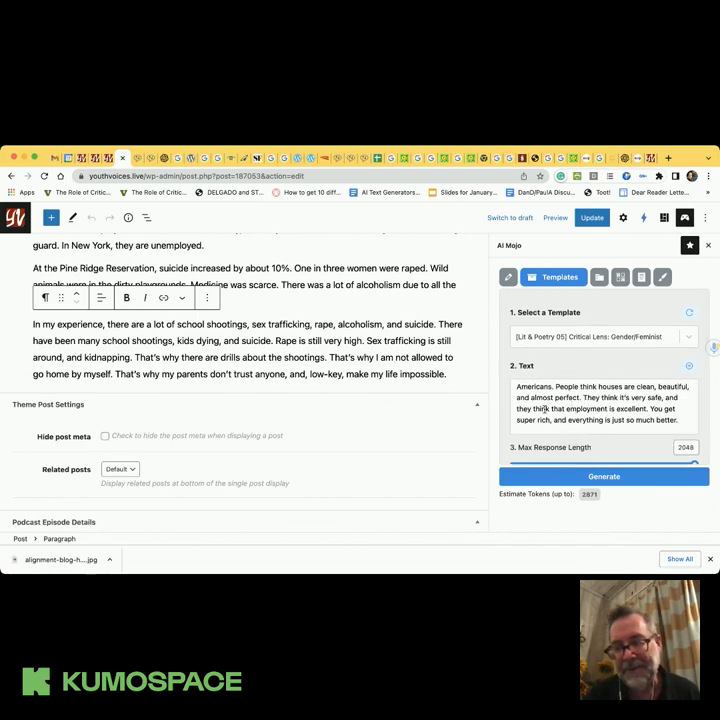
scroll(565, 388, down, 2)
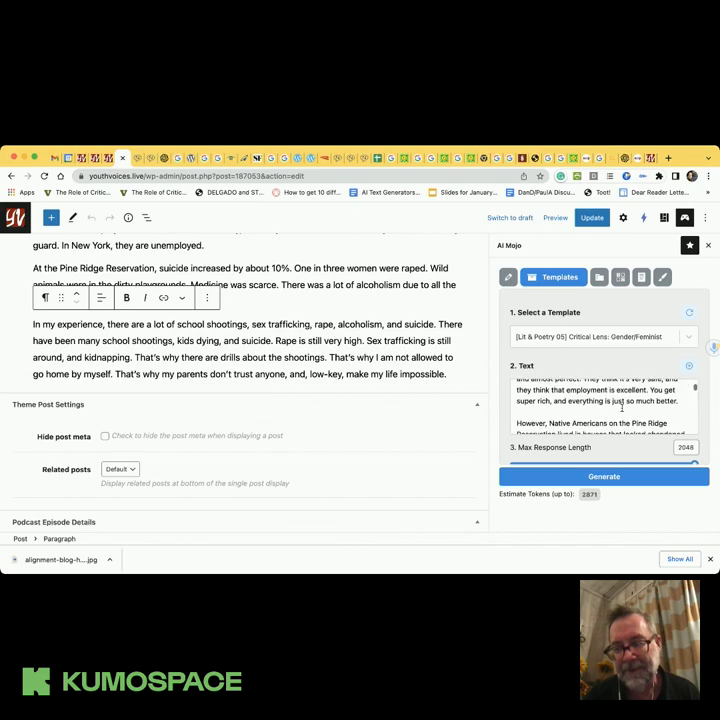
scroll(620, 400, up, 3)
click(604, 477)
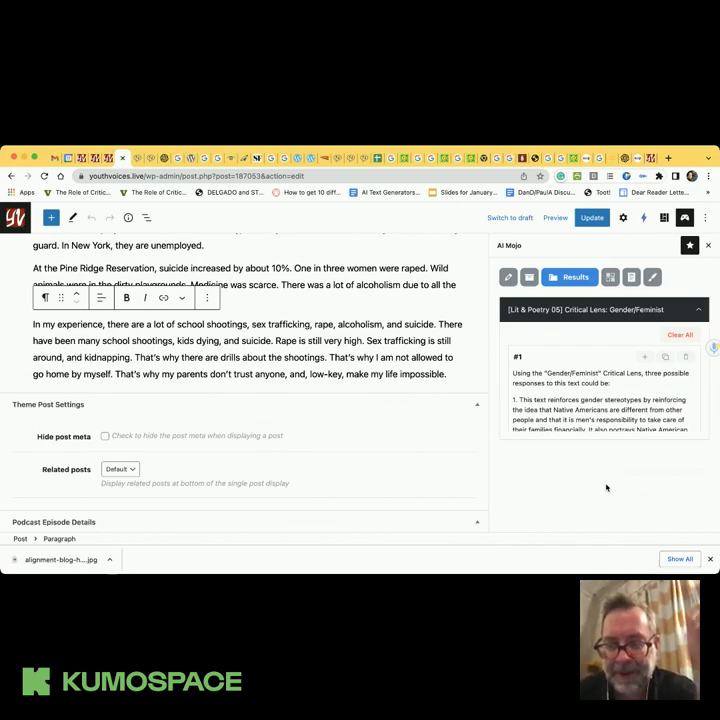
Read the generated Gender/Feminist Critical Lens result from its introduction through the last numbered response, and return to its start
scroll(593, 402, down, 1)
scroll(593, 402, up, 1)
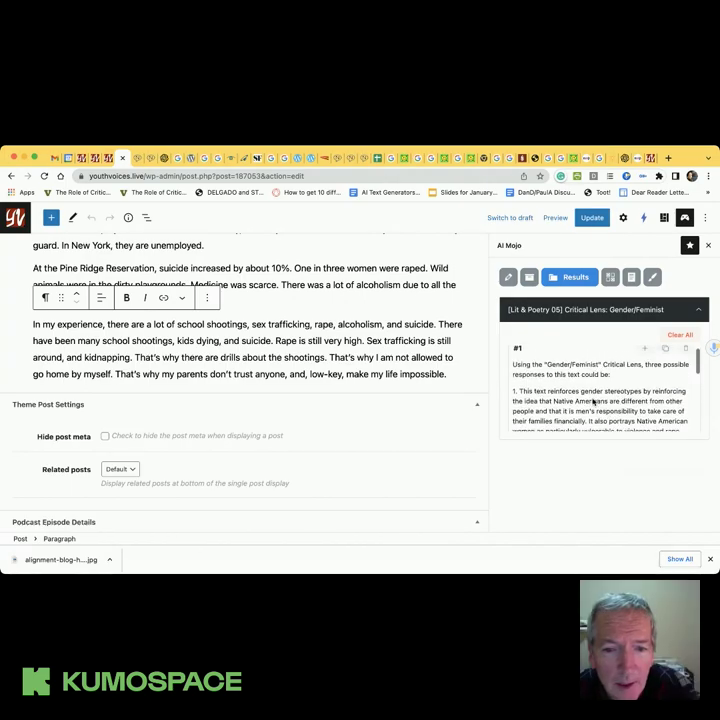
scroll(593, 402, down, 1)
scroll(593, 402, up, 1)
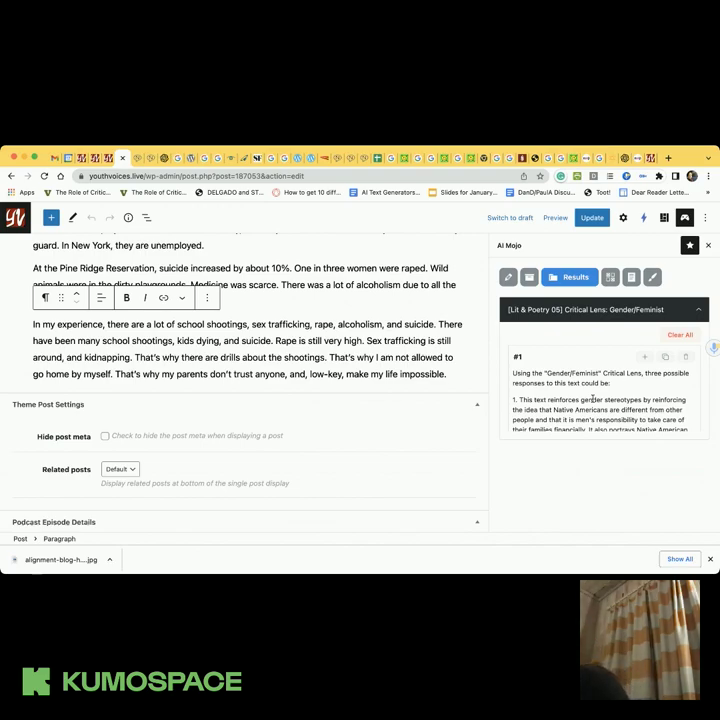
scroll(593, 398, down, 1)
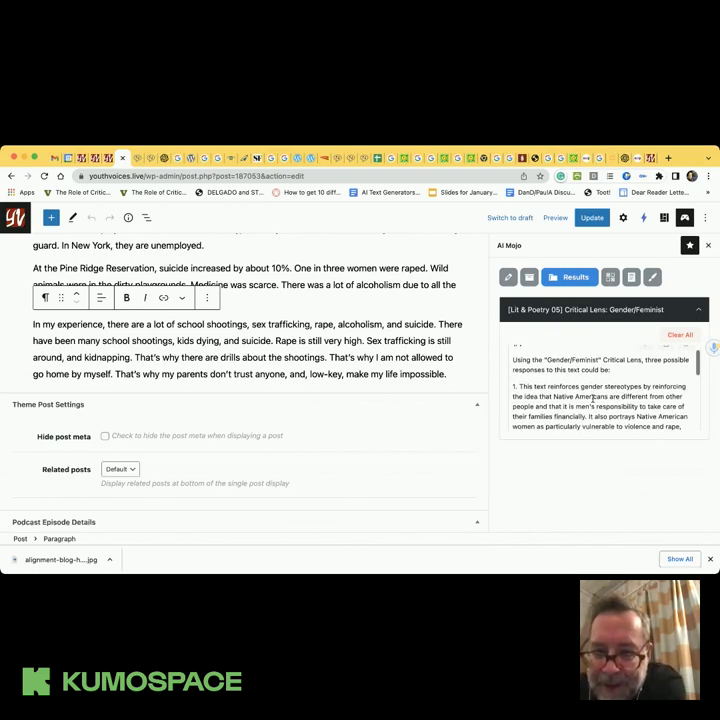
scroll(593, 398, up, 1)
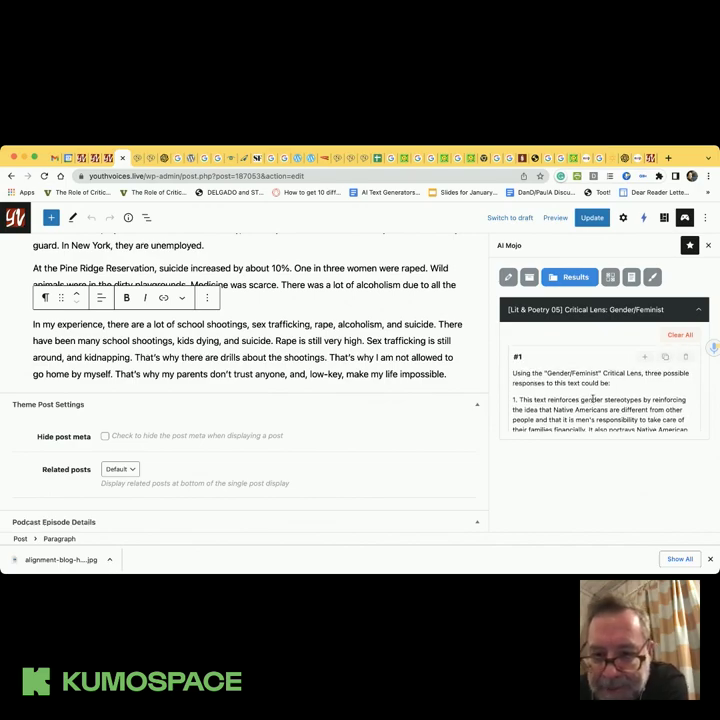
scroll(593, 398, down, 1)
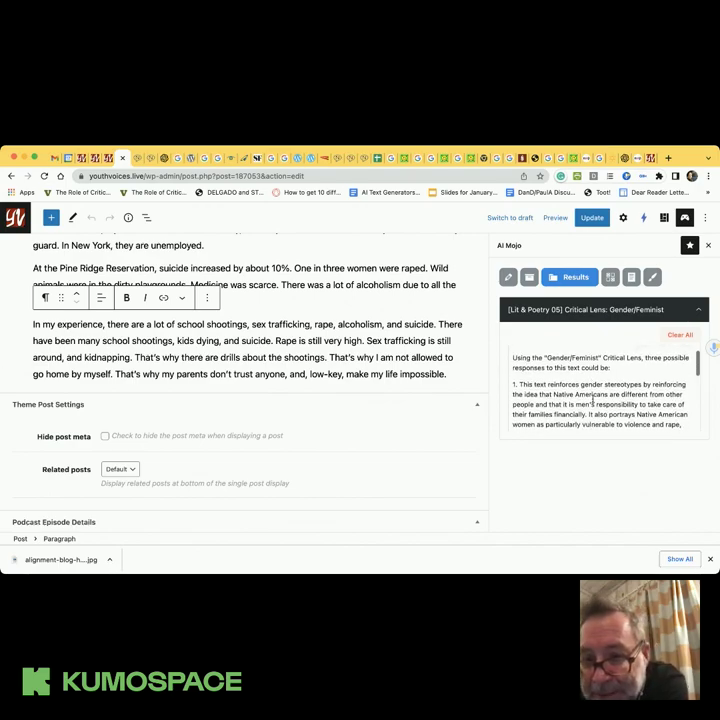
scroll(593, 398, up, 1)
scroll(593, 398, down, 1)
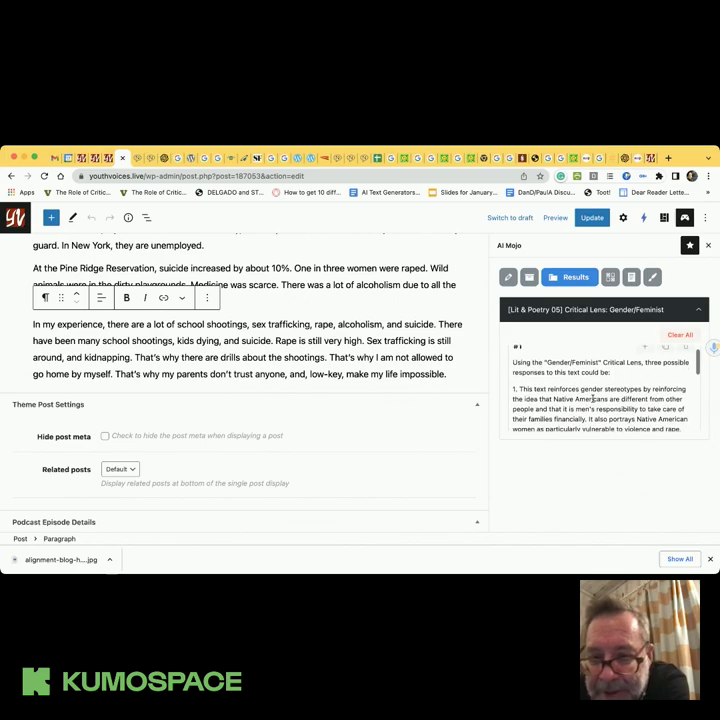
scroll(593, 398, up, 1)
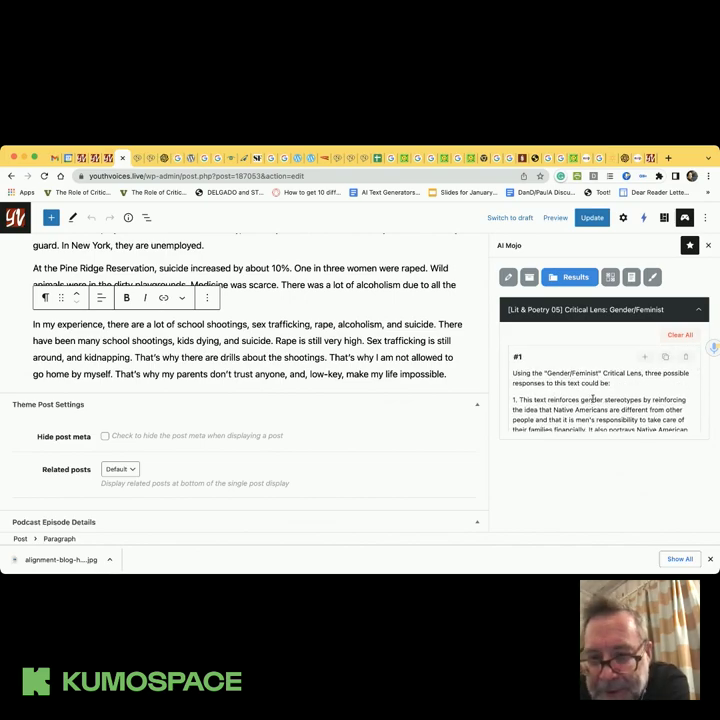
scroll(593, 398, down, 1)
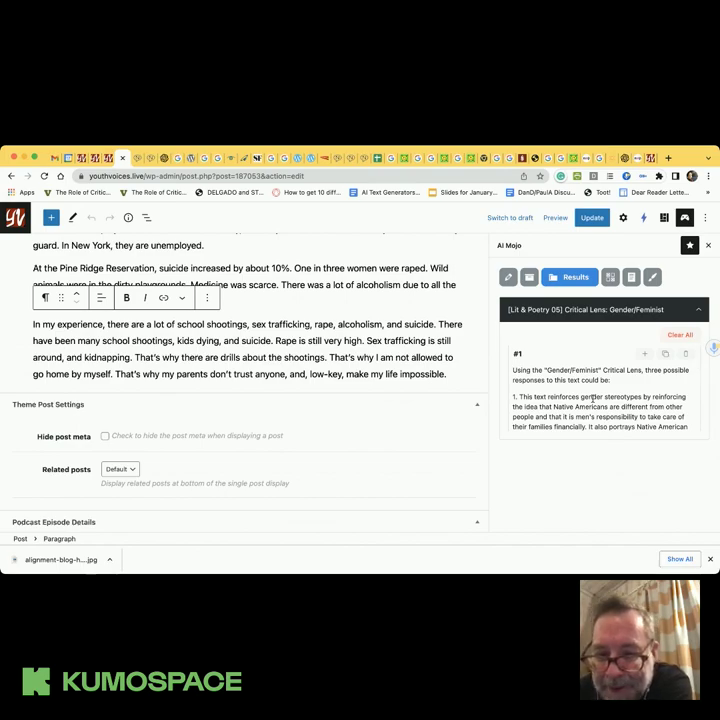
scroll(593, 398, up, 1)
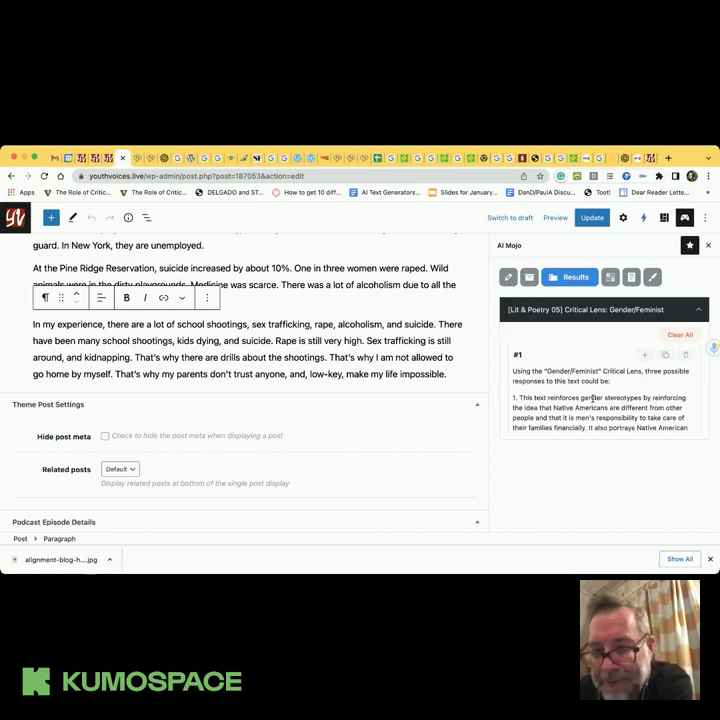
scroll(593, 398, up, 1)
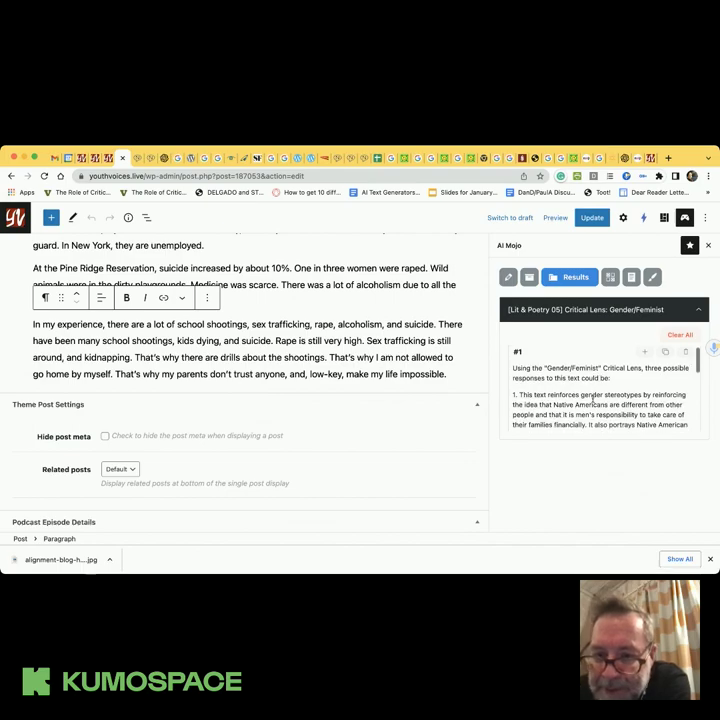
scroll(593, 398, down, 3)
scroll(593, 398, down, 1)
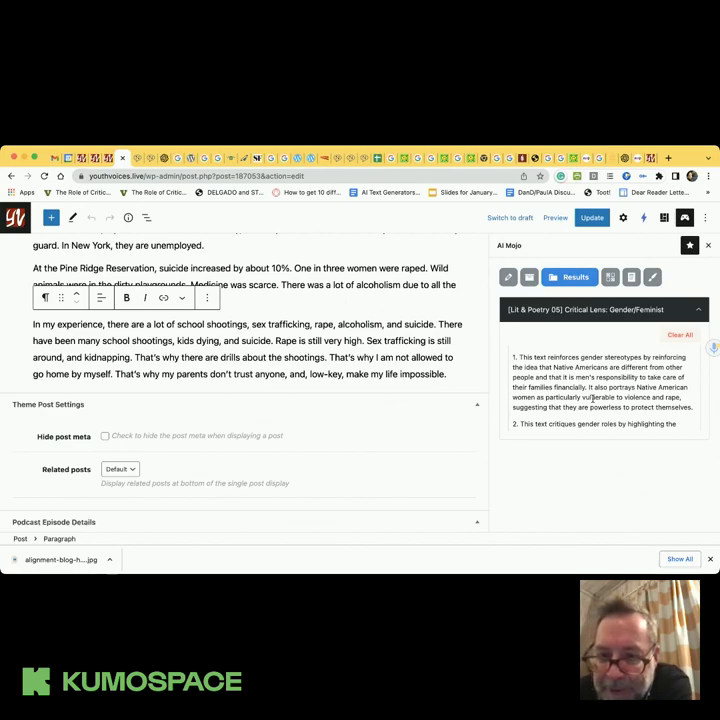
scroll(593, 398, down, 1)
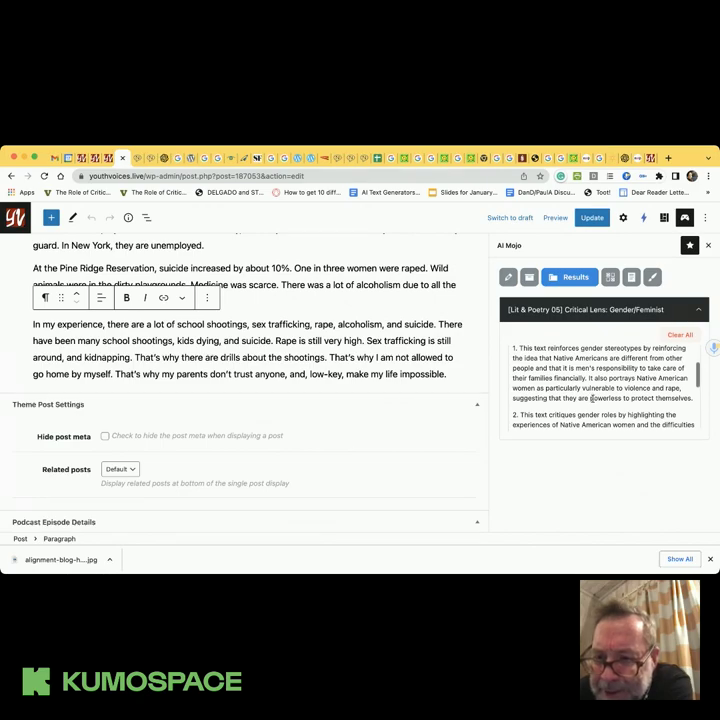
scroll(593, 398, down, 1)
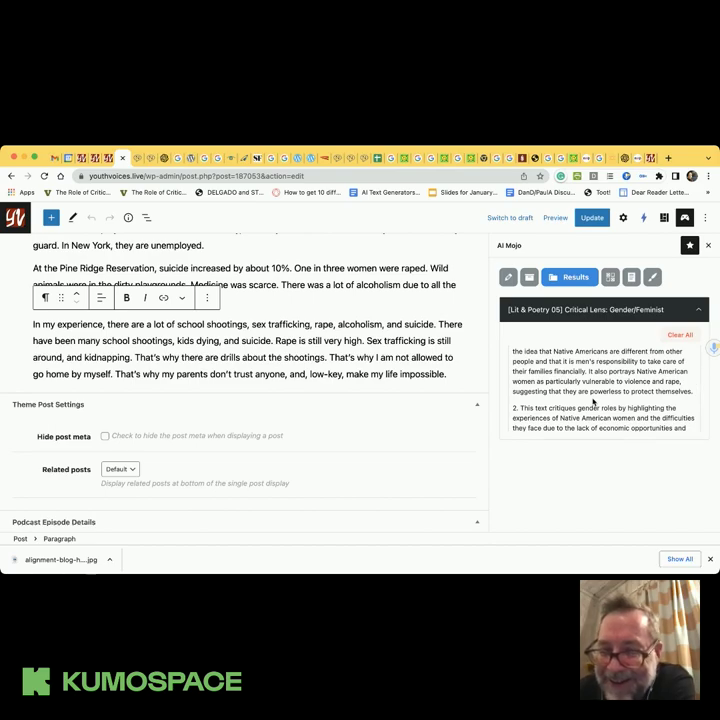
scroll(593, 400, down, 1)
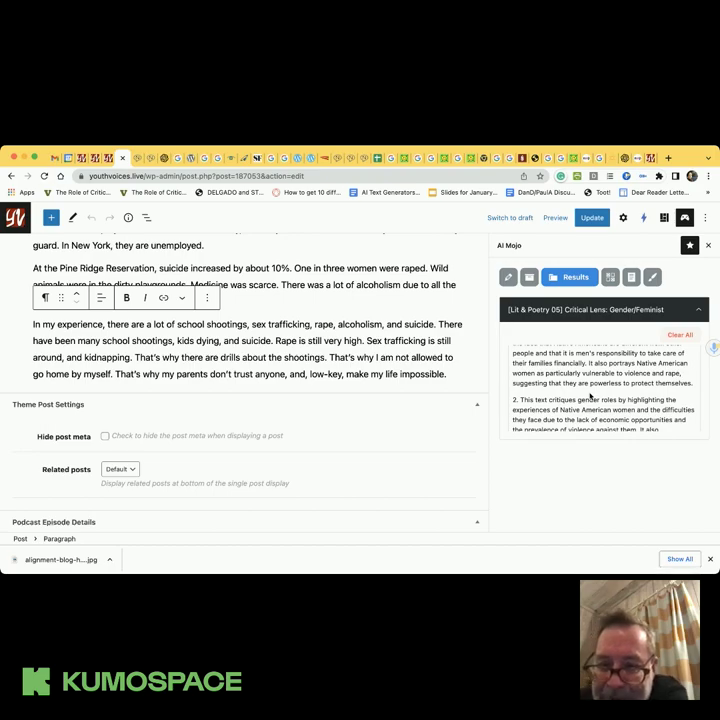
scroll(590, 396, down, 3)
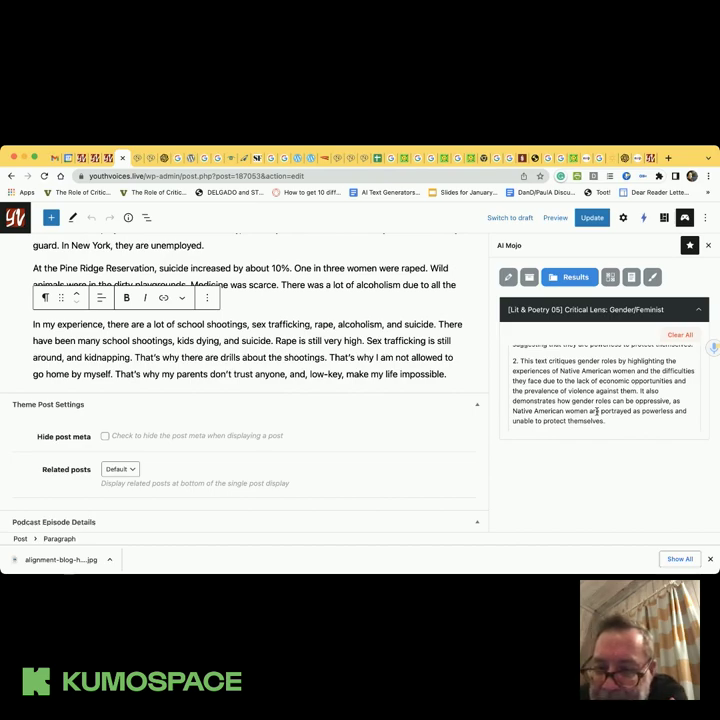
scroll(596, 411, down, 2)
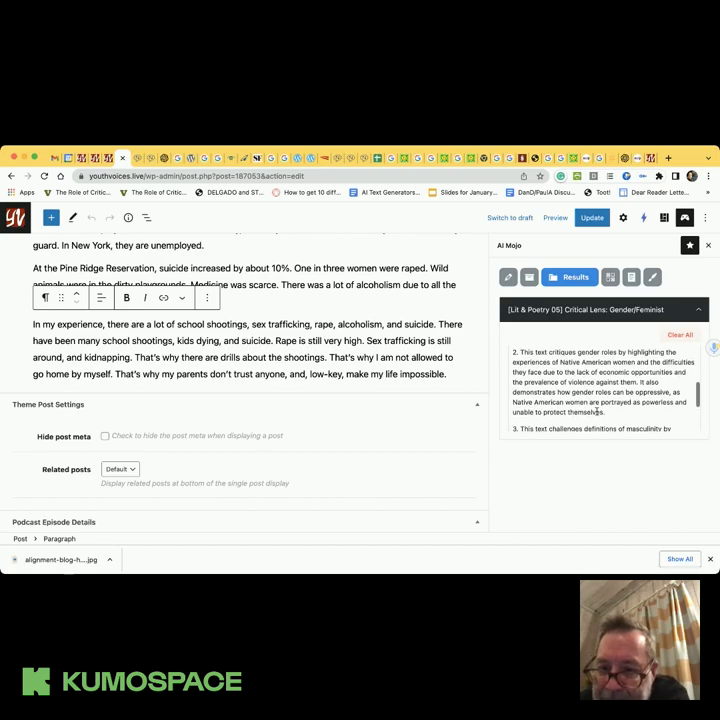
scroll(596, 413, down, 1)
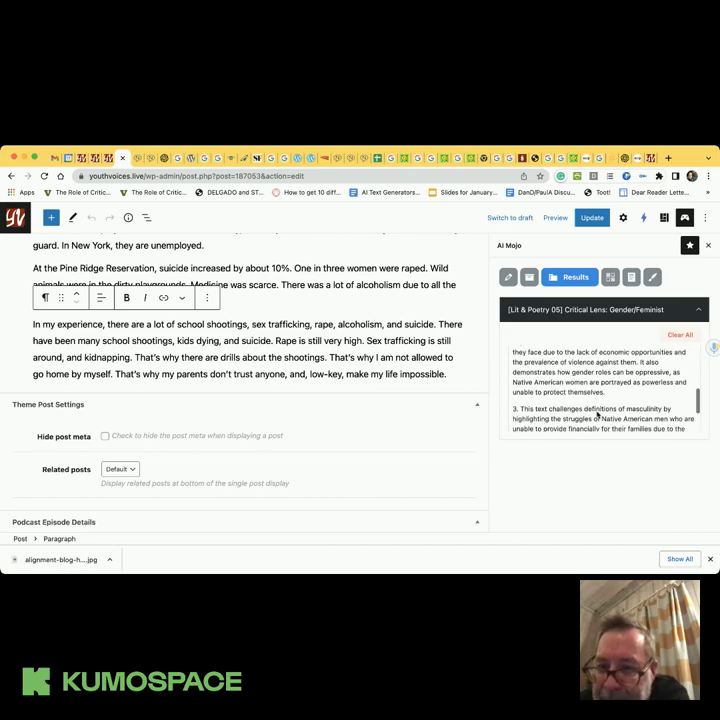
scroll(597, 410, down, 1)
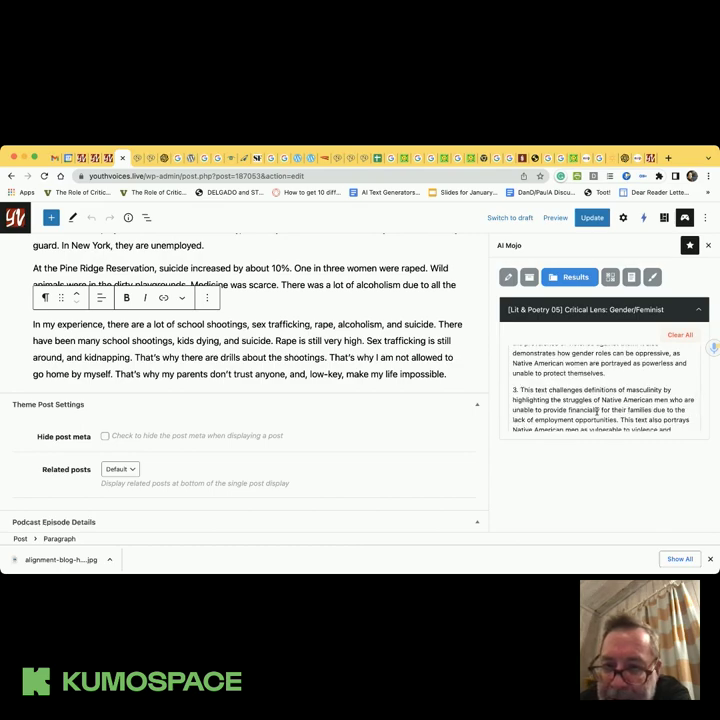
scroll(597, 411, down, 1)
scroll(597, 411, down, 1)
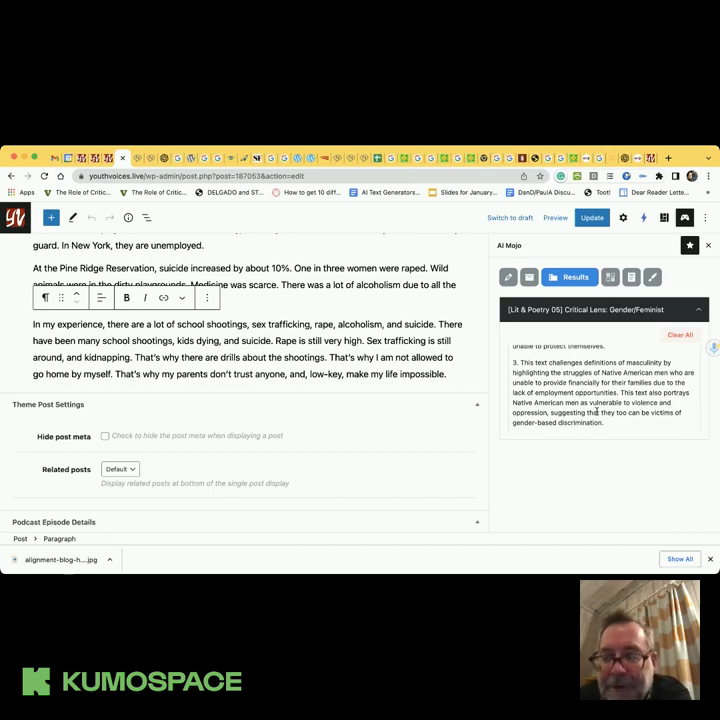
scroll(597, 411, up, 10)
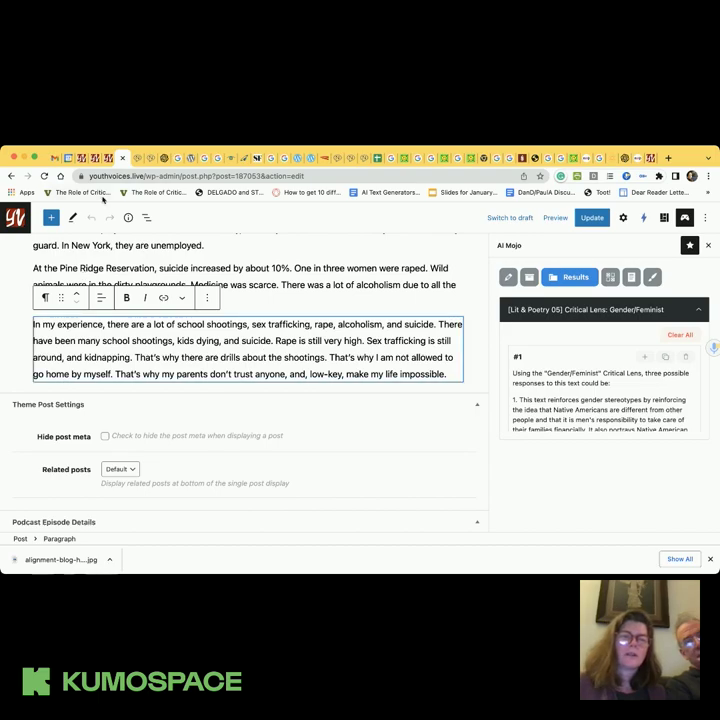
Go back to the Template Editor for "[Lit & Poetry 05] Critical Lens: Gender/Feminist" and review its prompt's essential question, central concerns and critical assumptions
click(83, 159)
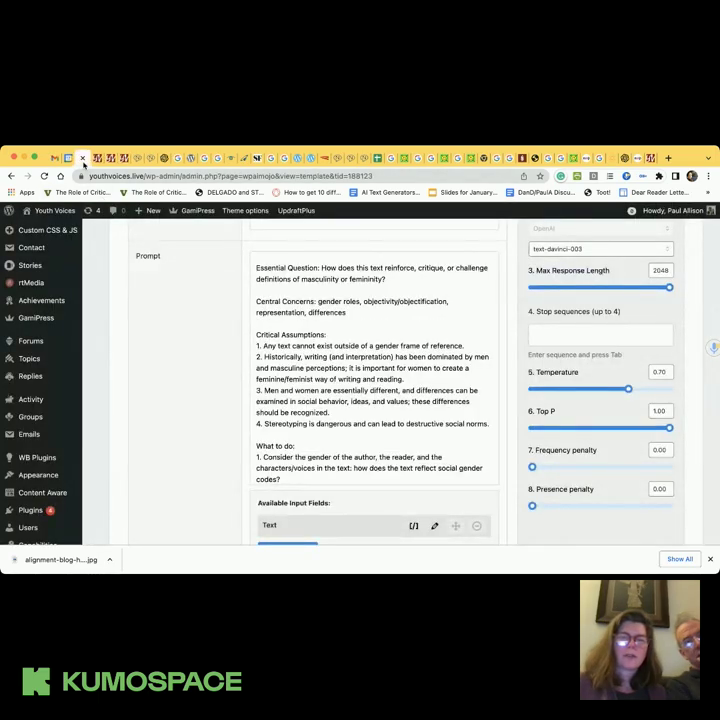
scroll(330, 398, up, 2)
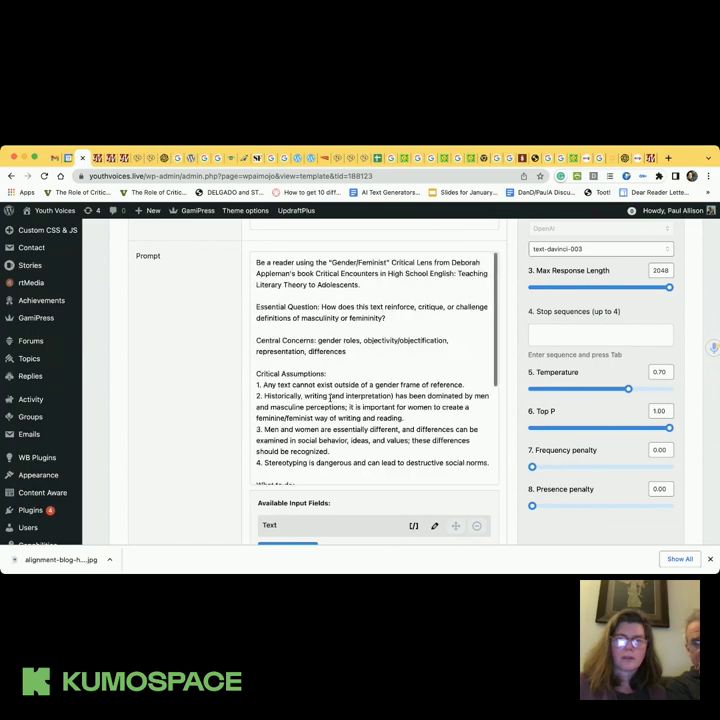
scroll(330, 398, up, 3)
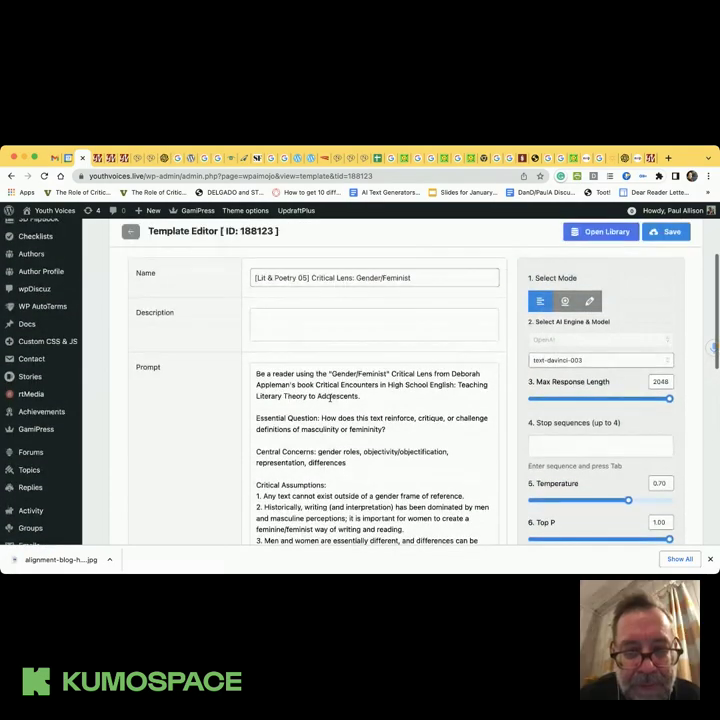
scroll(330, 398, down, 1)
scroll(330, 398, up, 1)
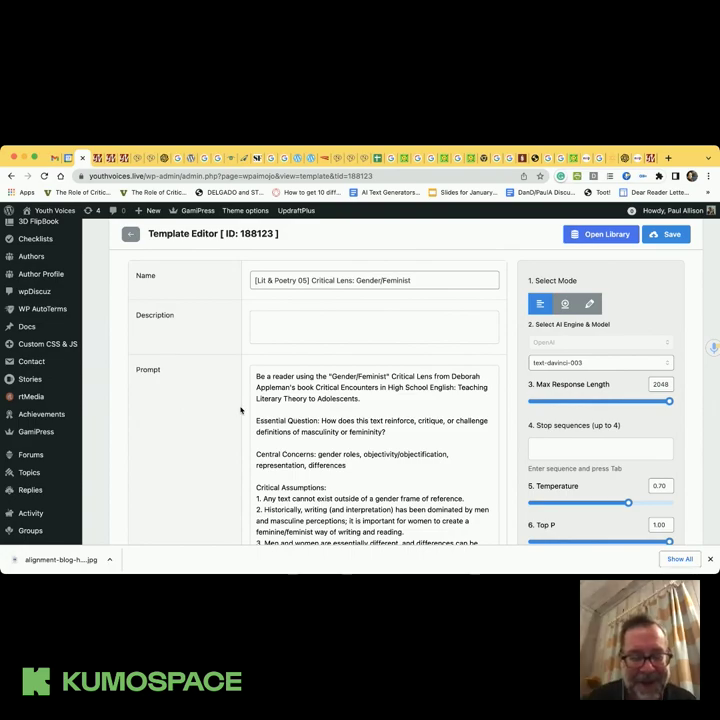
scroll(240, 410, down, 2)
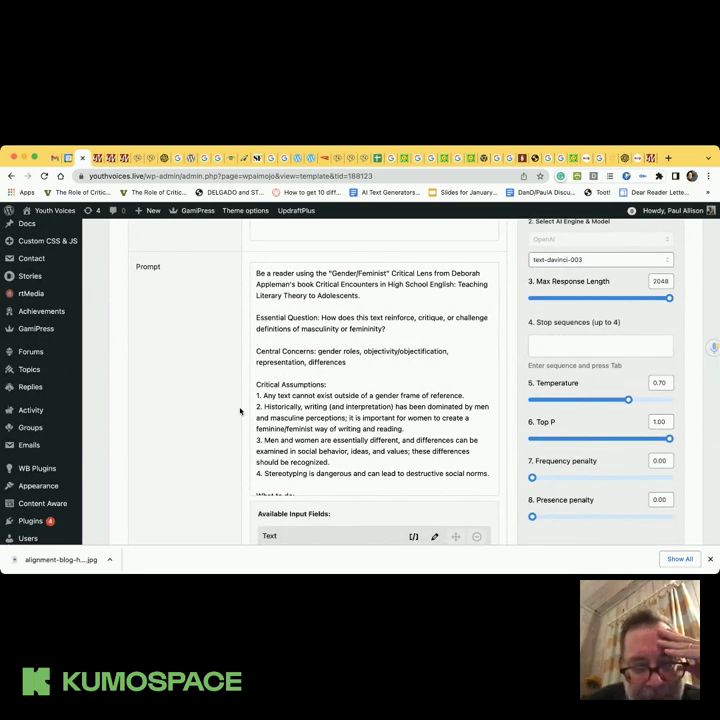
scroll(240, 410, down, 1)
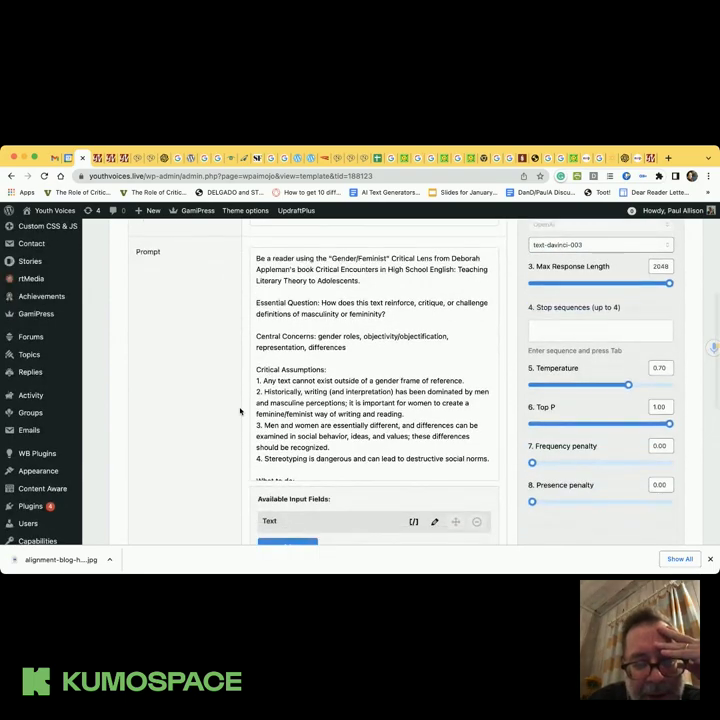
scroll(285, 411, down, 1)
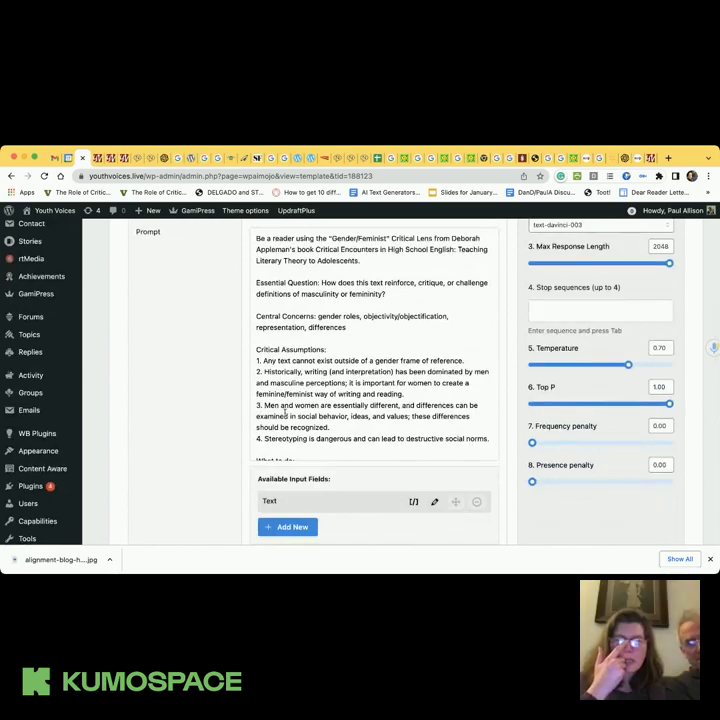
scroll(290, 413, down, 1)
scroll(310, 412, down, 2)
scroll(308, 414, up, 3)
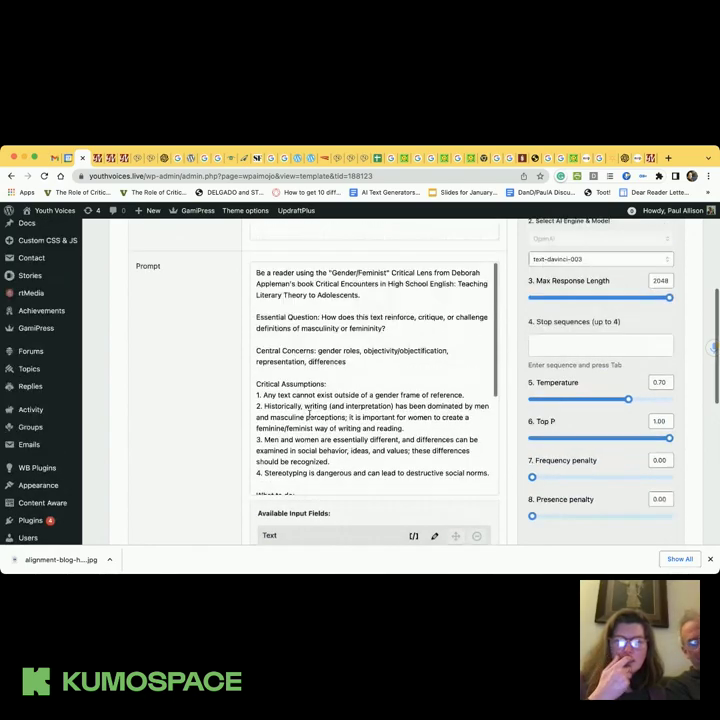
scroll(310, 416, up, 3)
scroll(300, 414, down, 2)
scroll(280, 412, up, 2)
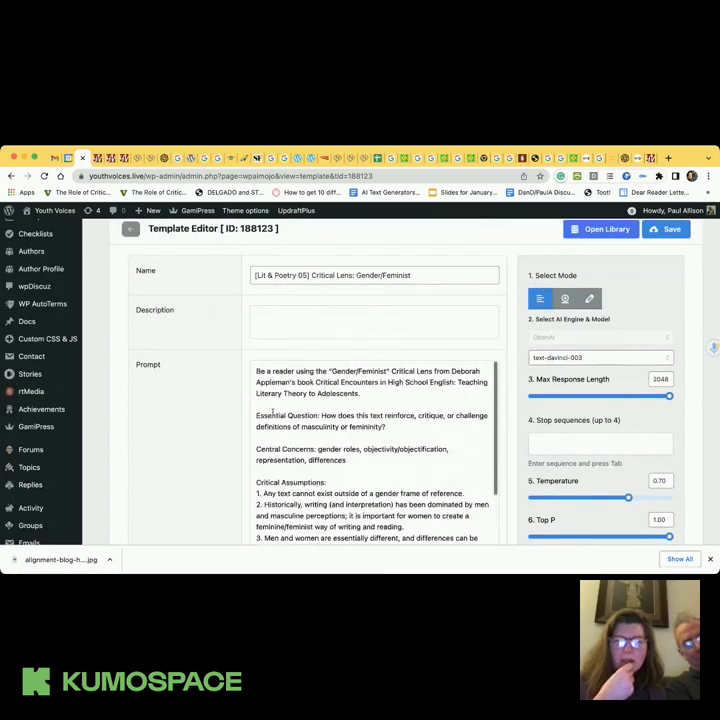
scroll(250, 420, down, 1)
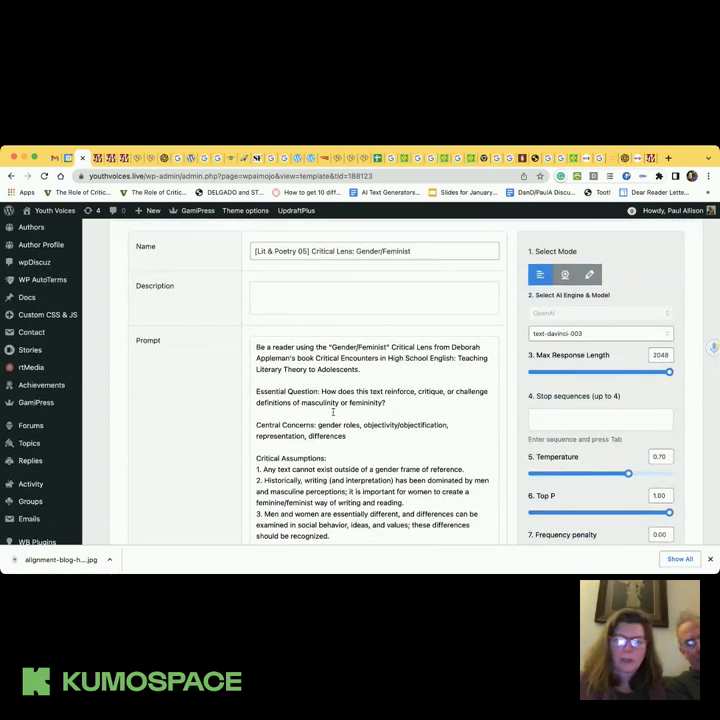
Review the rest of the Gender/Feminist prompt, from the critical assumptions through the "What to do" list to the closing response instructions
scroll(300, 432, down, 5)
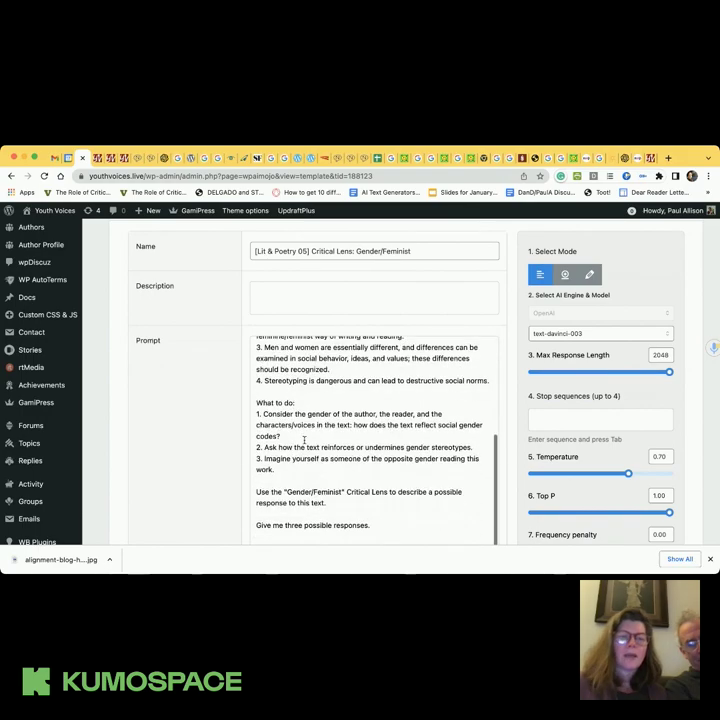
scroll(302, 470, down, 4)
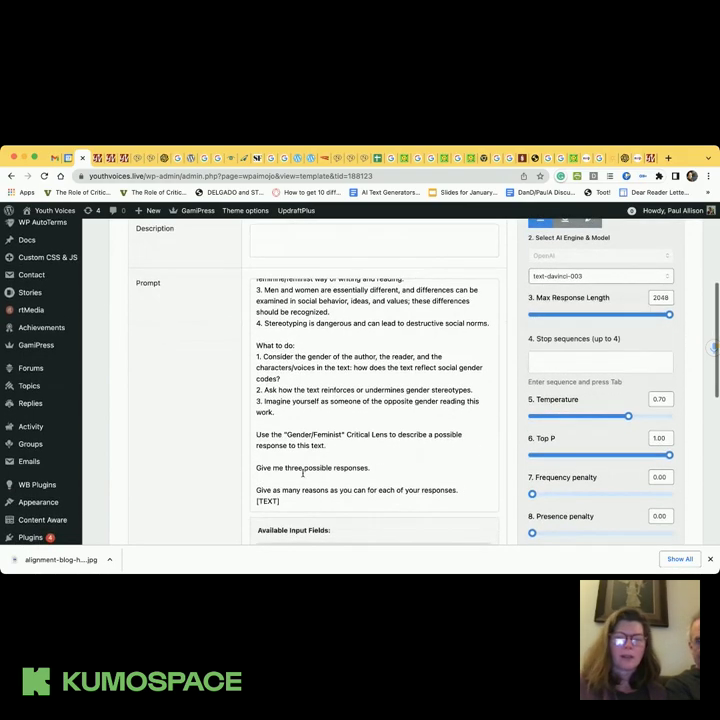
scroll(275, 376, down, 1)
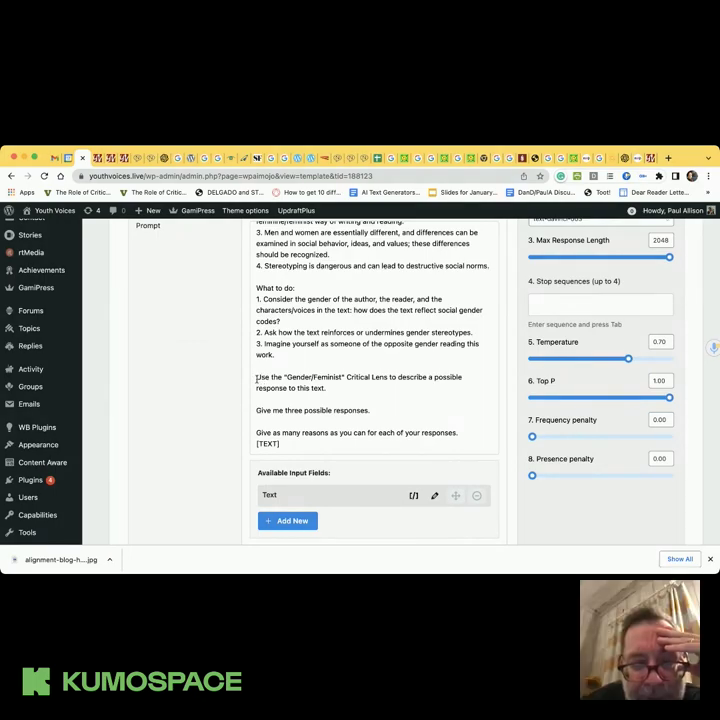
scroll(317, 334, down, 1)
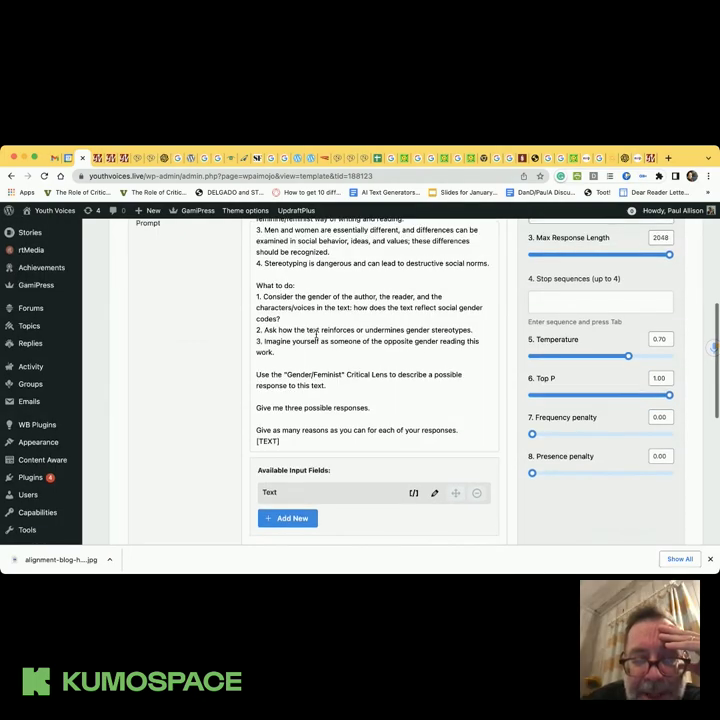
scroll(317, 334, up, 3)
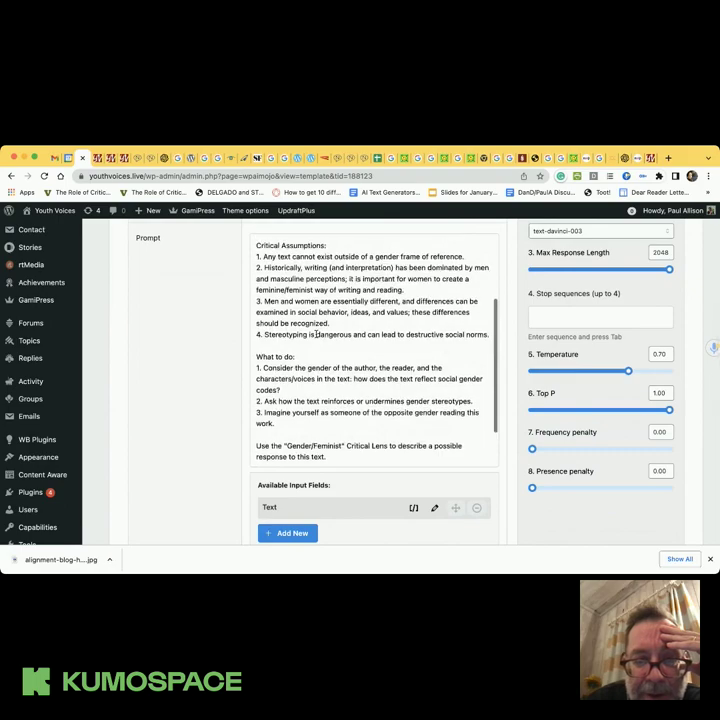
scroll(278, 321, down, 2)
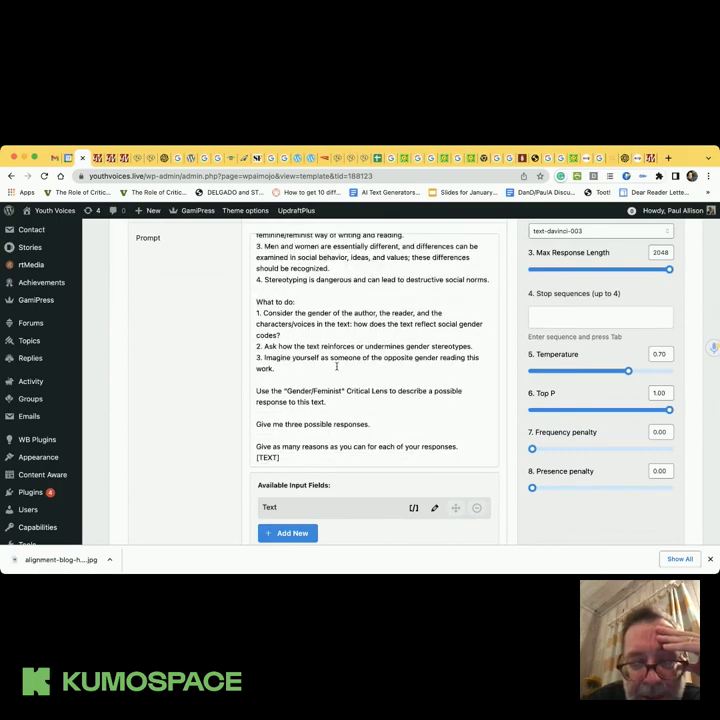
scroll(336, 366, down, 1)
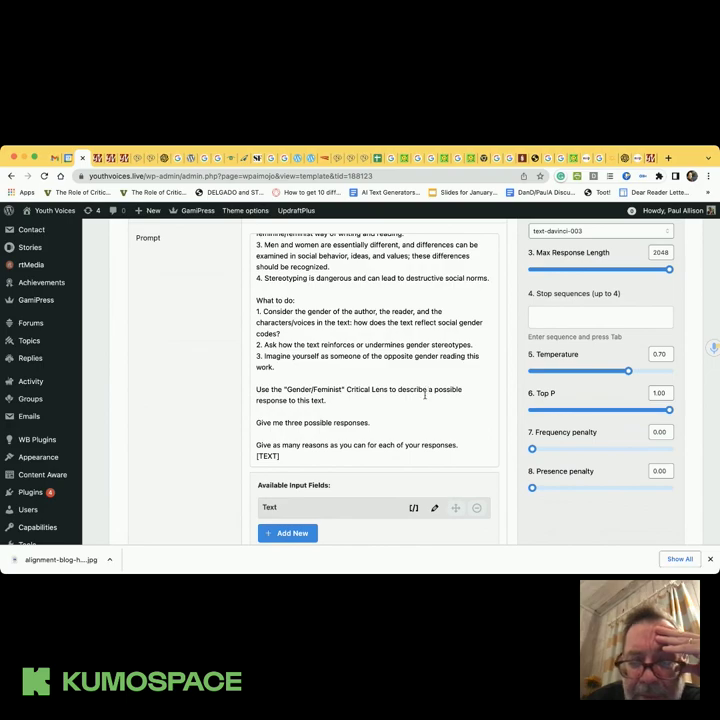
scroll(420, 401, down, 3)
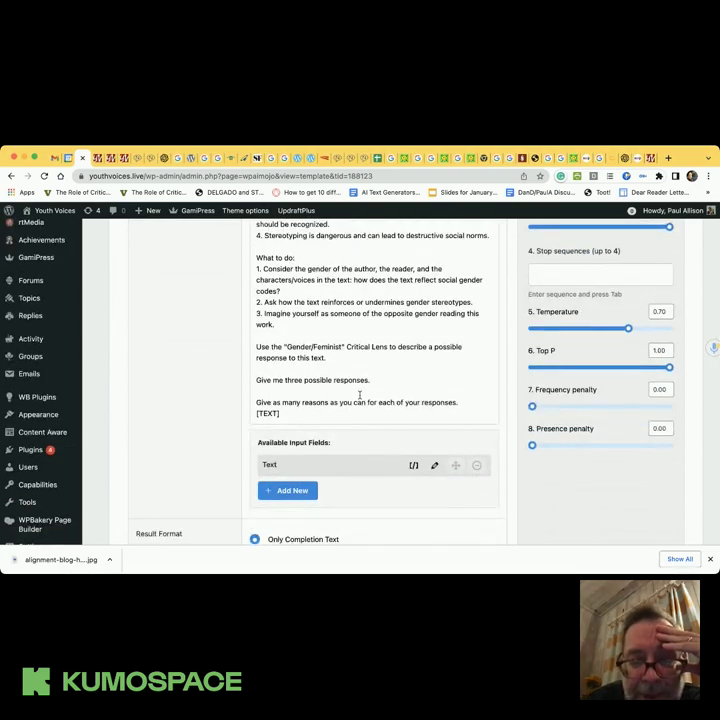
scroll(395, 366, down, 2)
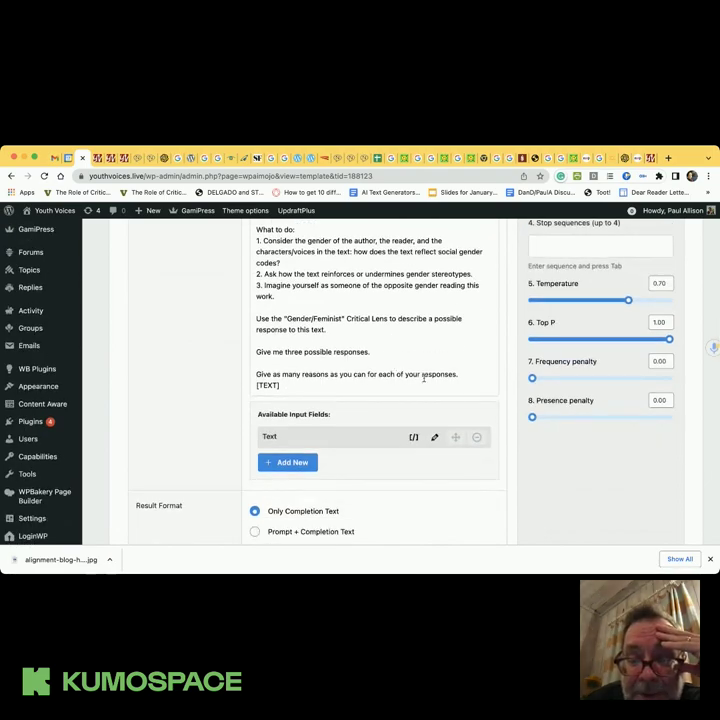
Highlight "many reasons" in the prompt's final instruction, clear the selection, and go back to the critical assumptions
drag(280, 374, 323, 374)
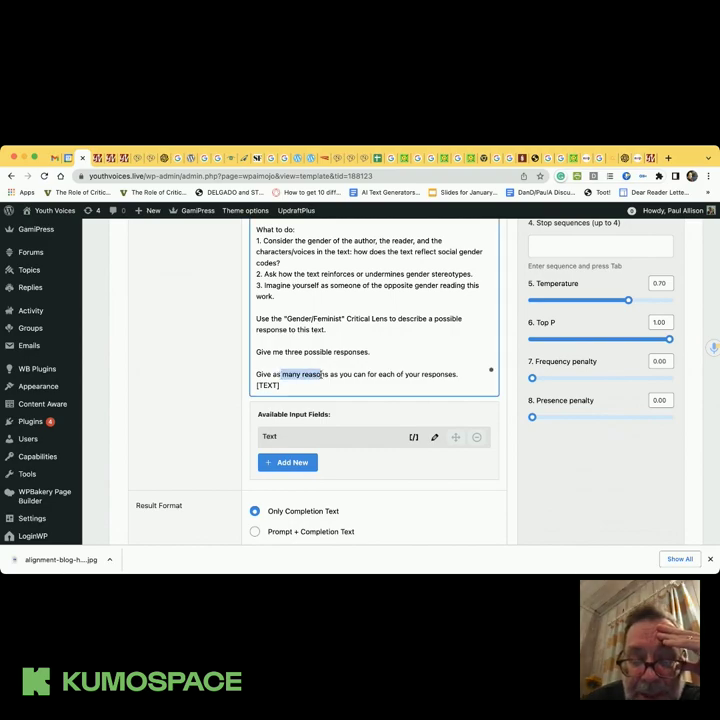
scroll(321, 375, down, 1)
click(321, 376)
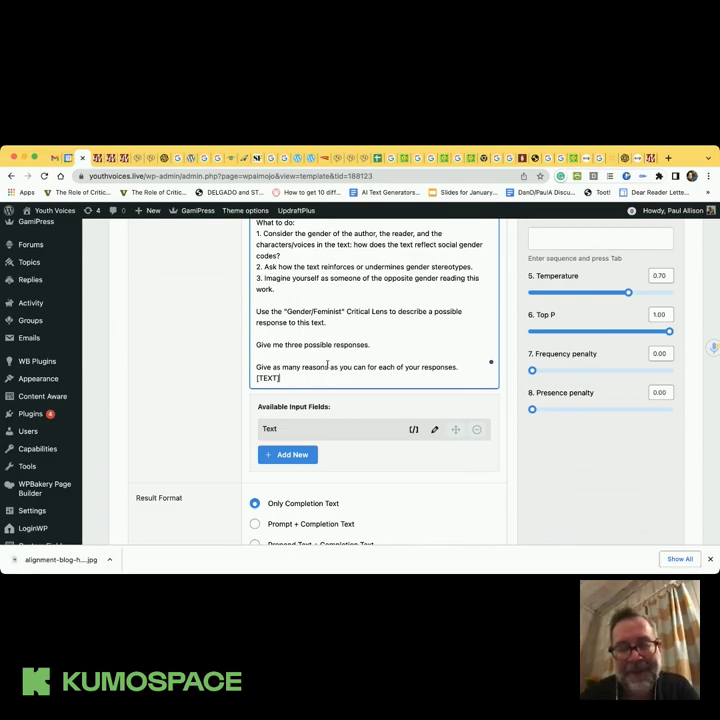
scroll(325, 366, up, 5)
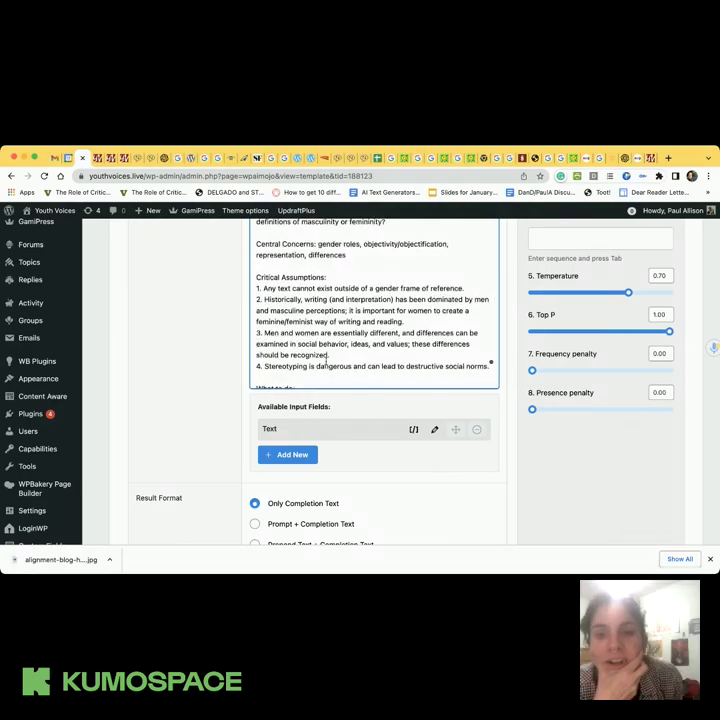
click(100, 160)
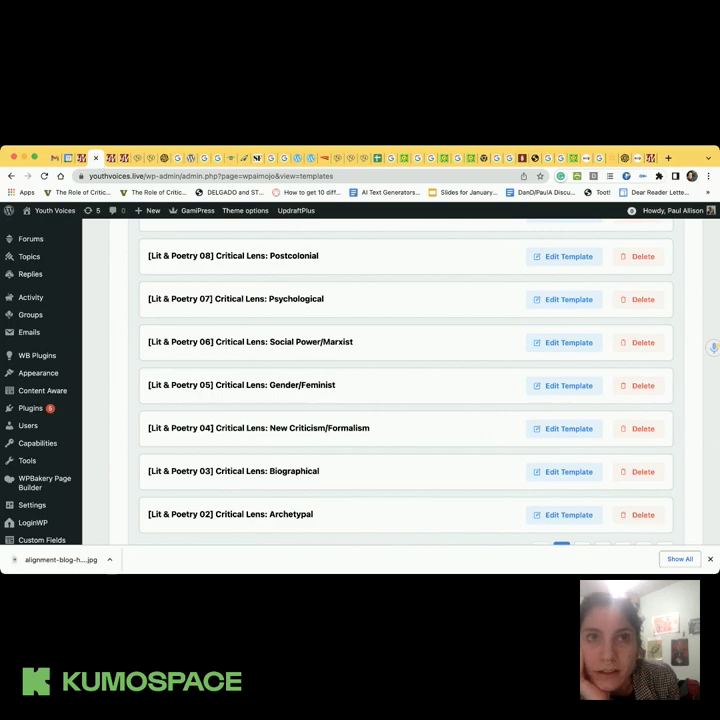
click(80, 160)
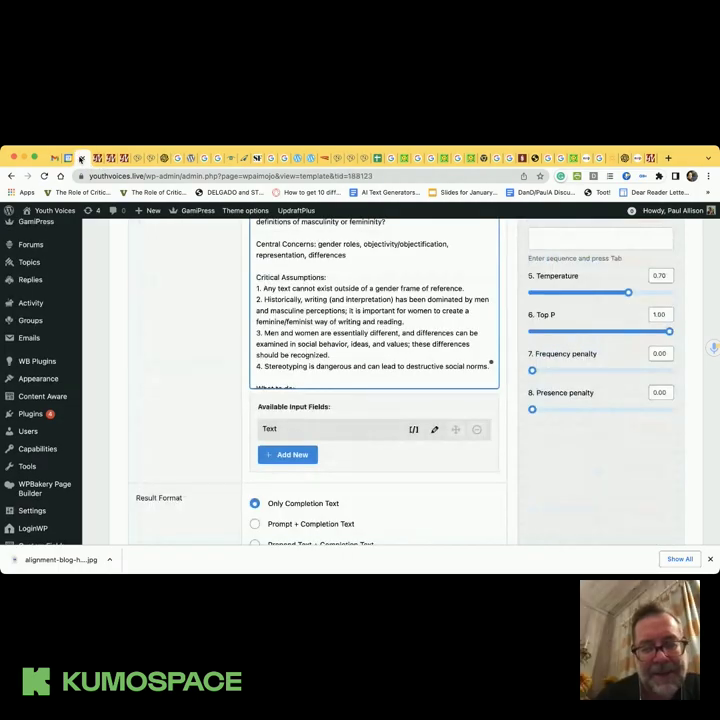
scroll(341, 356, down, 3)
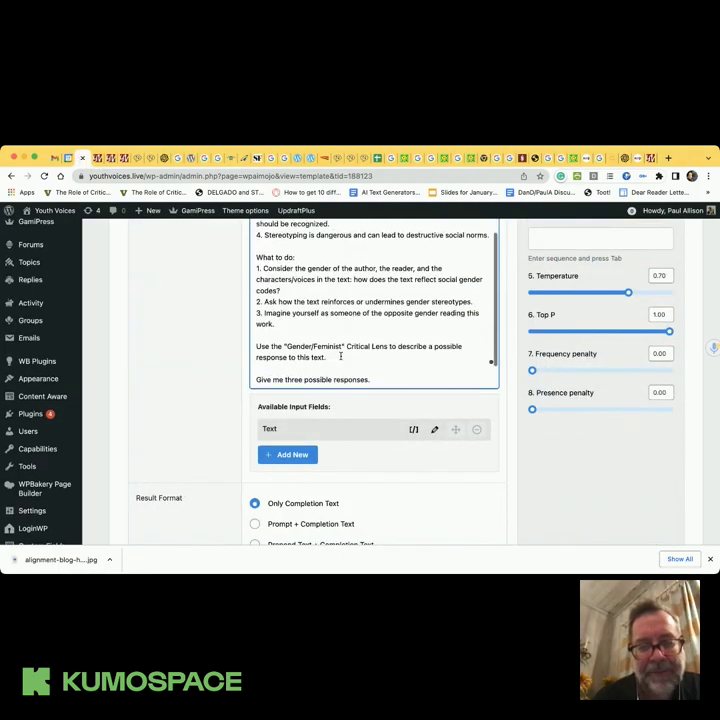
scroll(341, 356, up, 3)
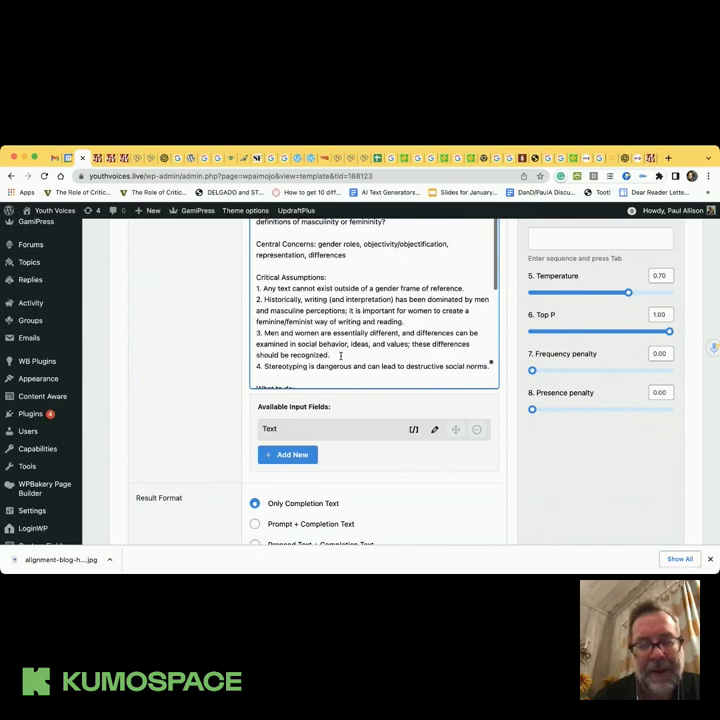
click(99, 163)
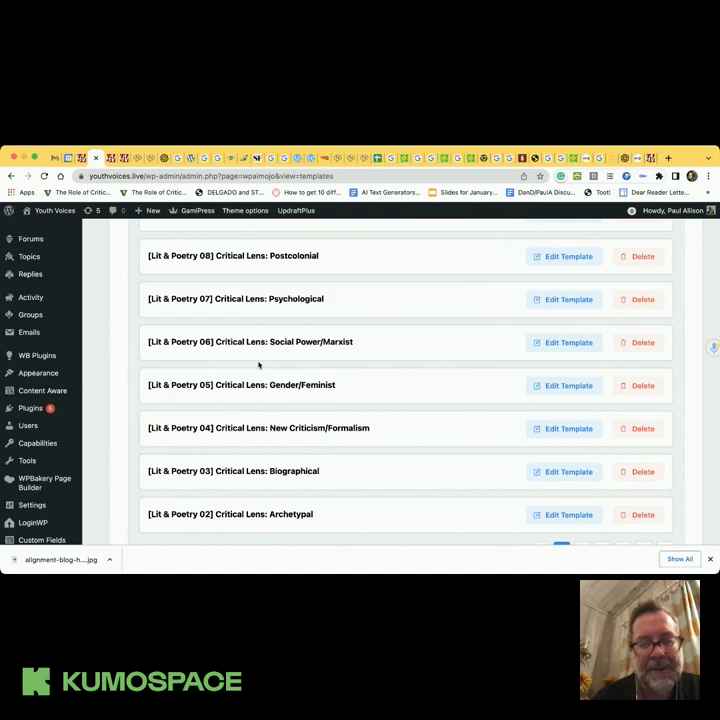
click(113, 162)
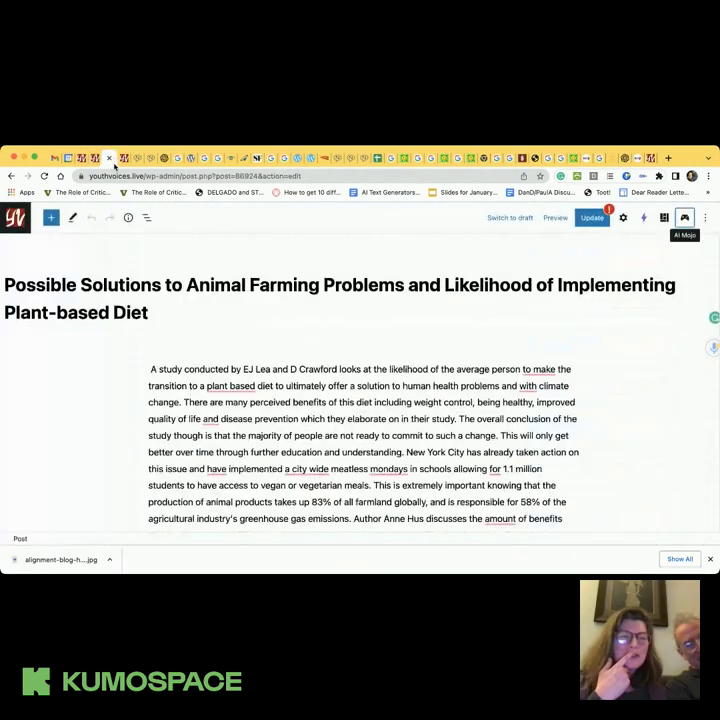
click(685, 219)
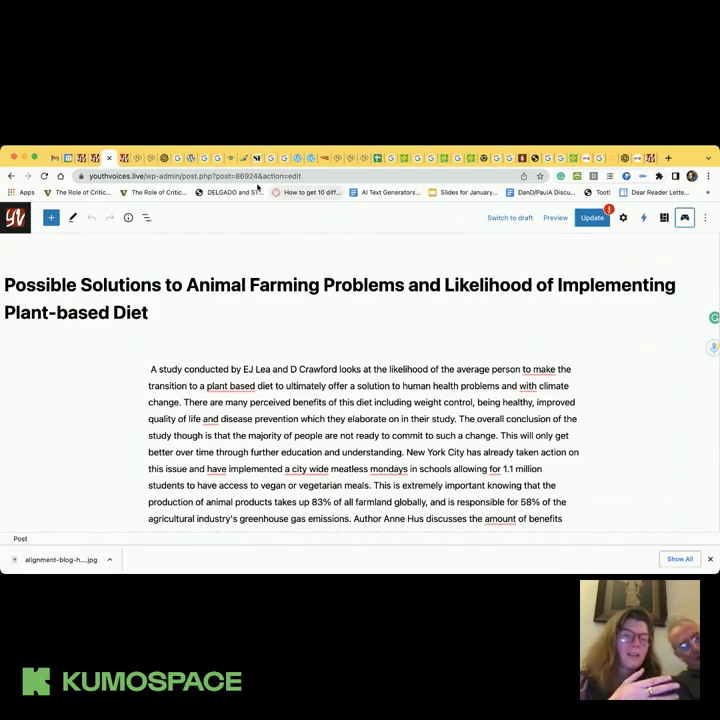
Return to the Gender/Feminist template's prompt and reread it from the essential question to the "What to do" list
click(81, 159)
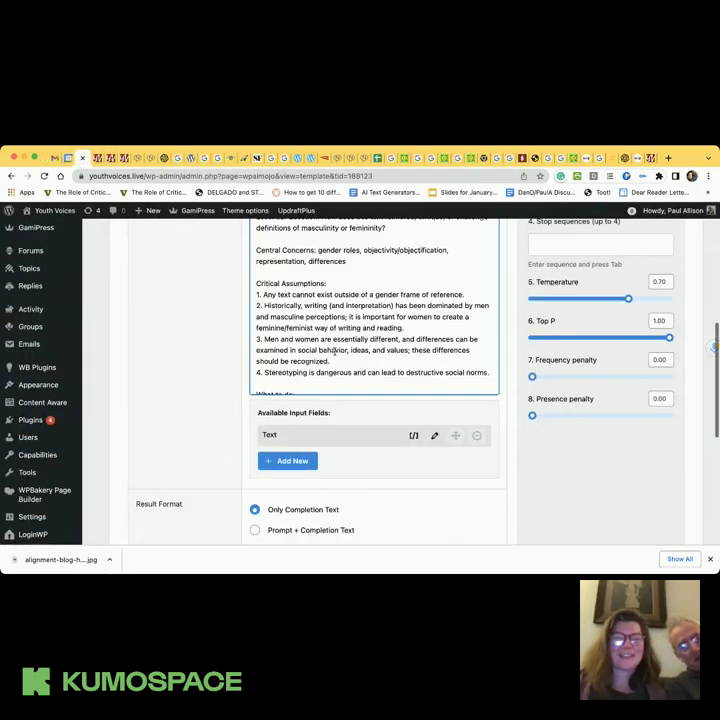
scroll(335, 350, up, 5)
scroll(335, 352, down, 1)
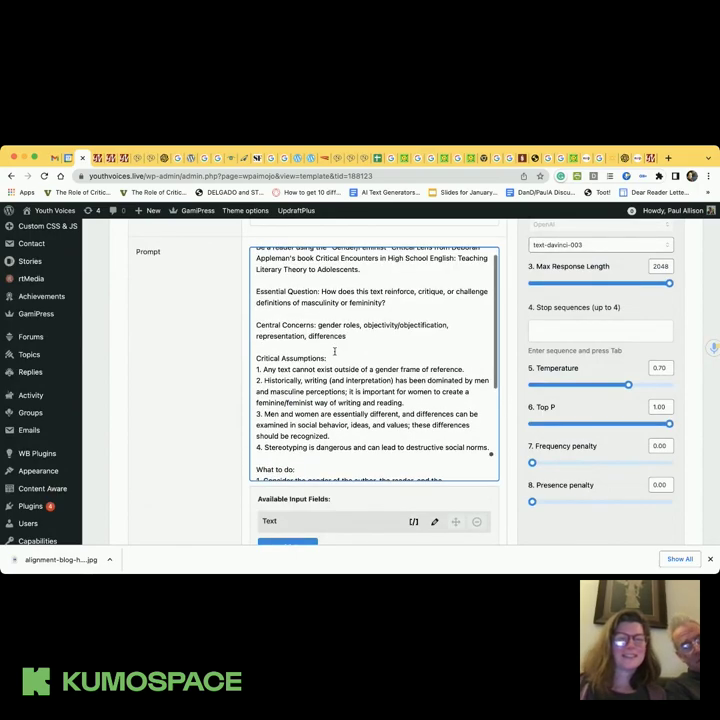
scroll(335, 351, down, 3)
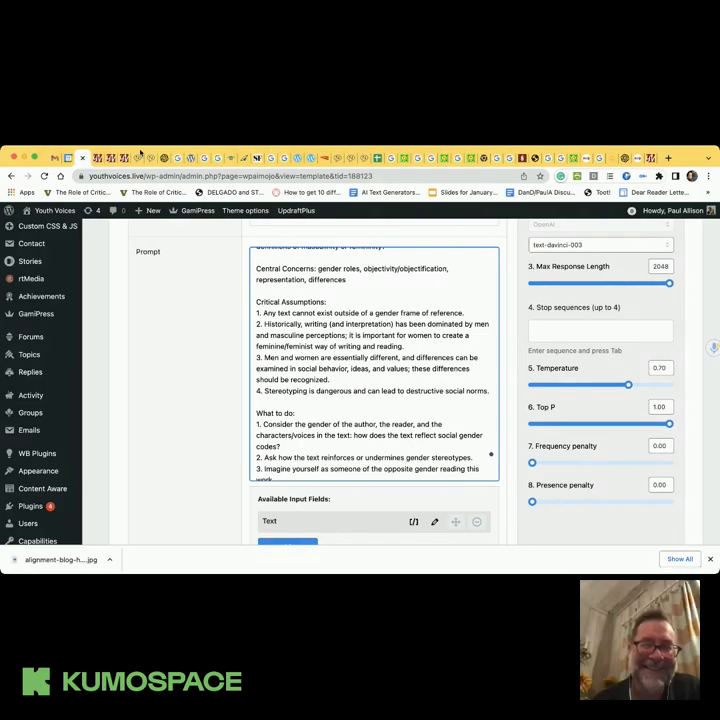
Switch to the student's post about the Pine Ridge Reservation and look over the first two generated Gender/Feminist responses
click(97, 159)
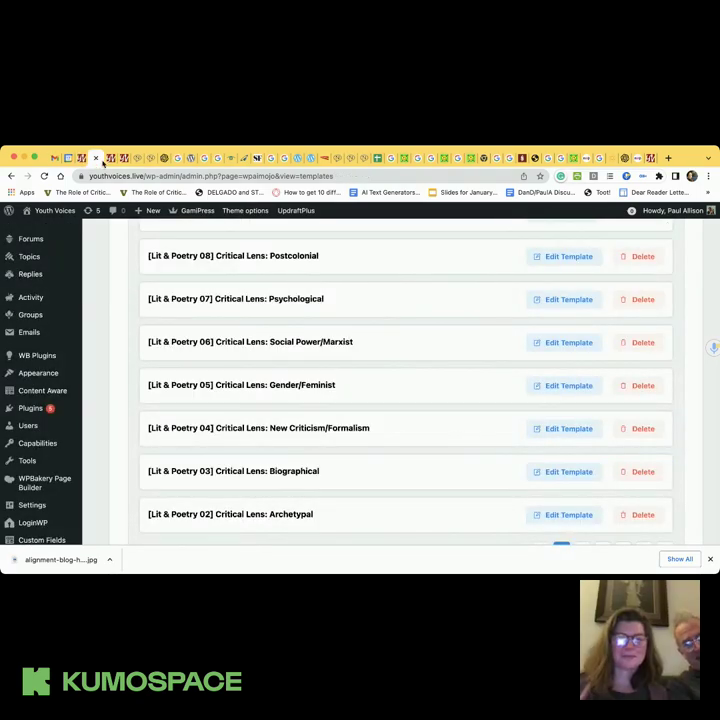
click(110, 159)
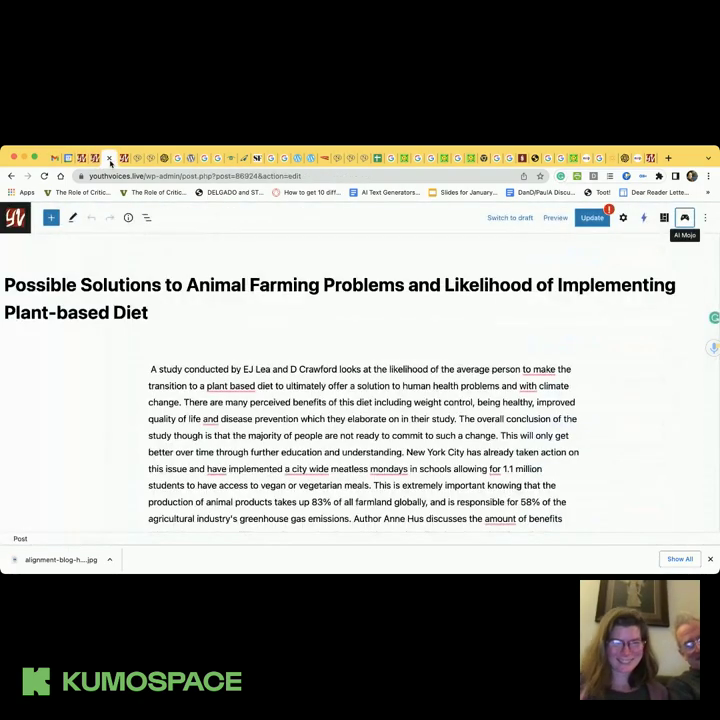
click(123, 159)
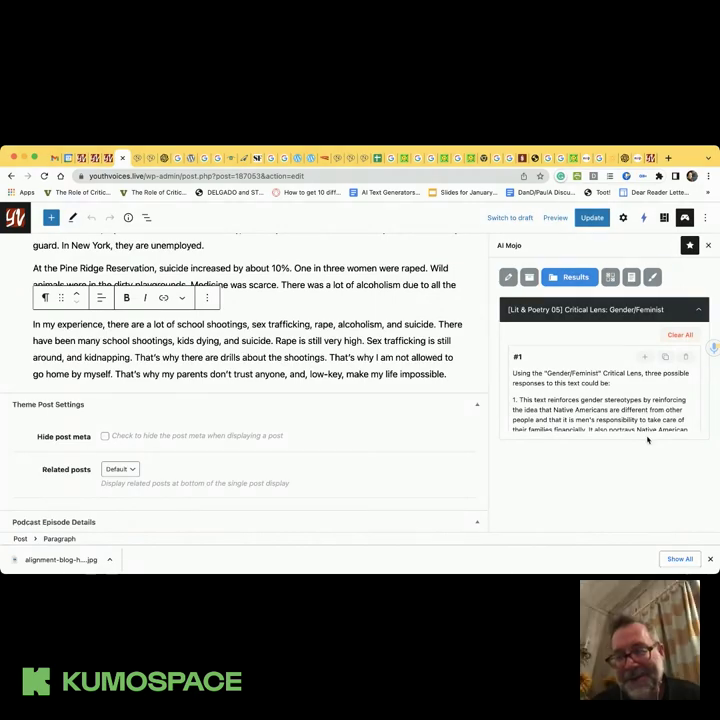
scroll(630, 400, down, 1)
scroll(628, 398, down, 4)
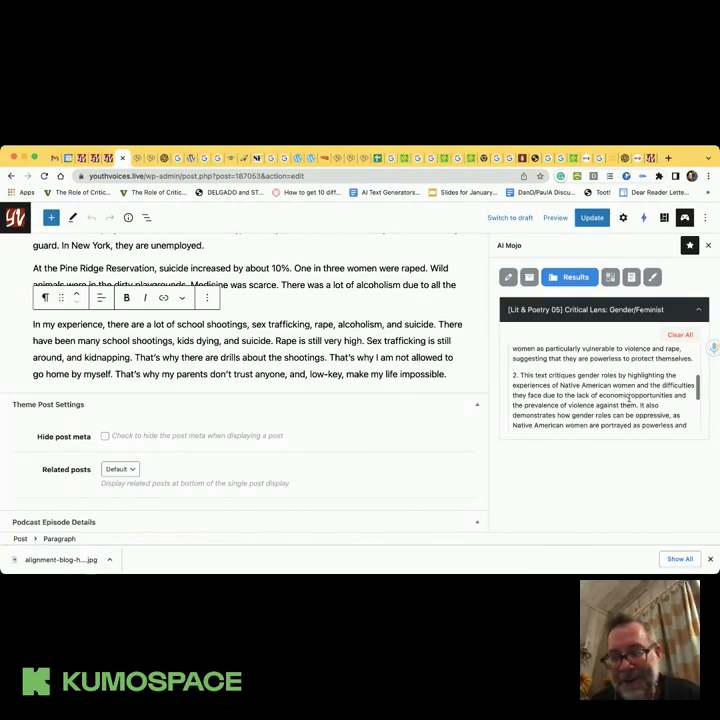
scroll(628, 398, up, 2)
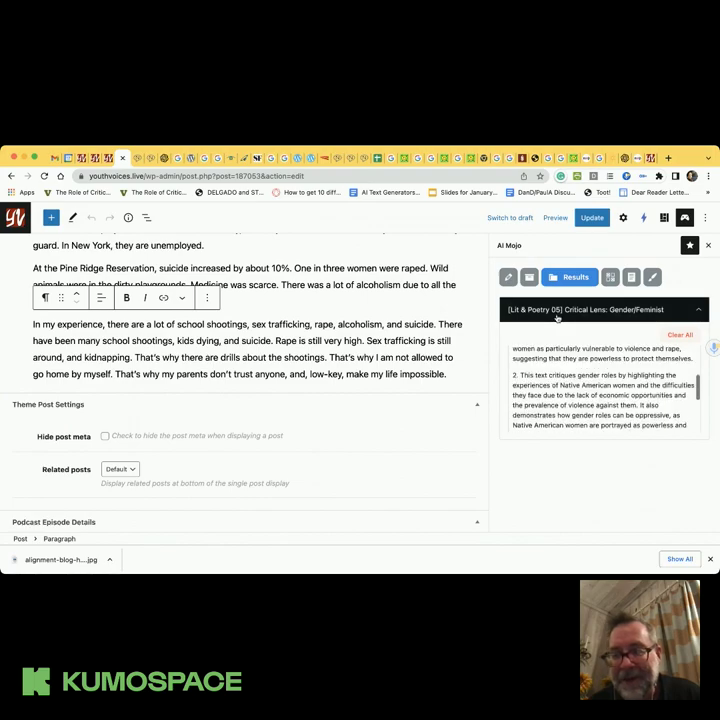
Go back to the Gender/Feminist template settings for the post and set the Temperature to 1.00
click(529, 277)
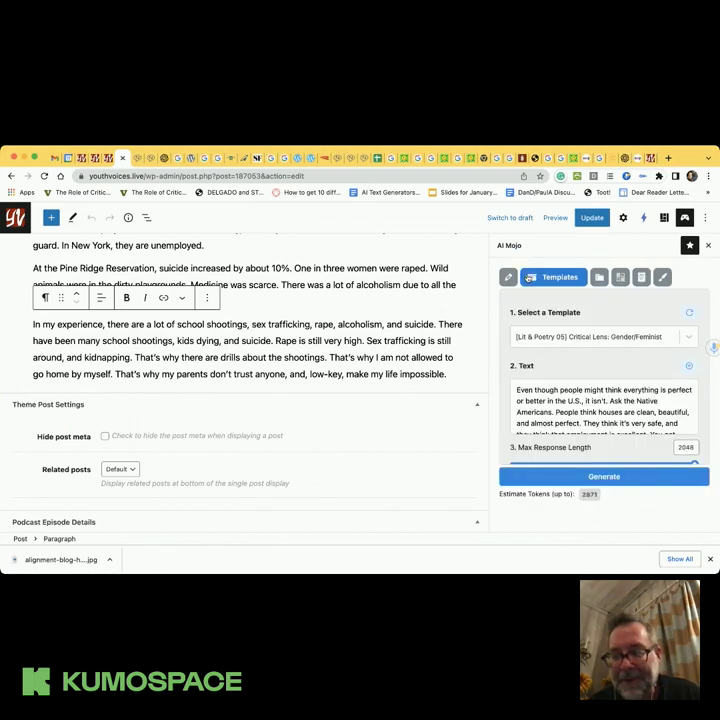
scroll(540, 378, down, 3)
scroll(552, 374, down, 2)
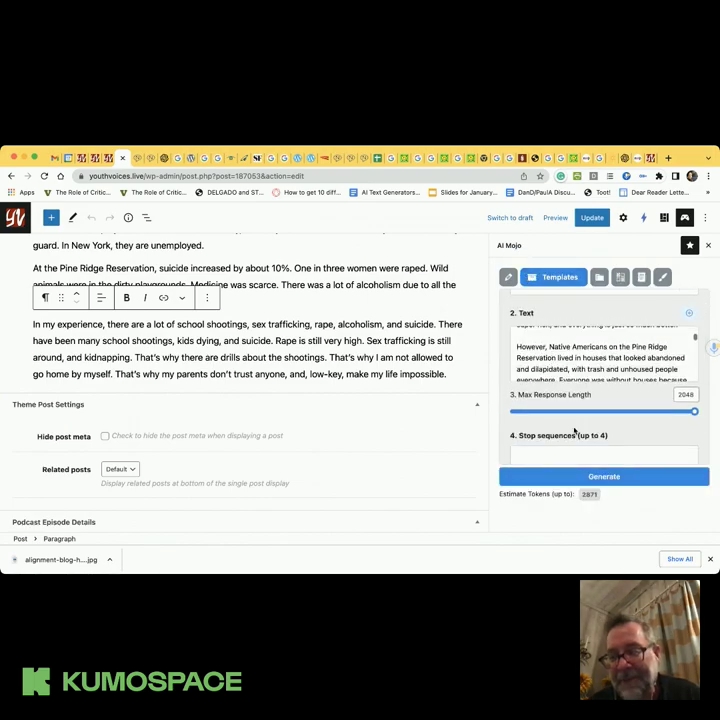
scroll(575, 430, down, 5)
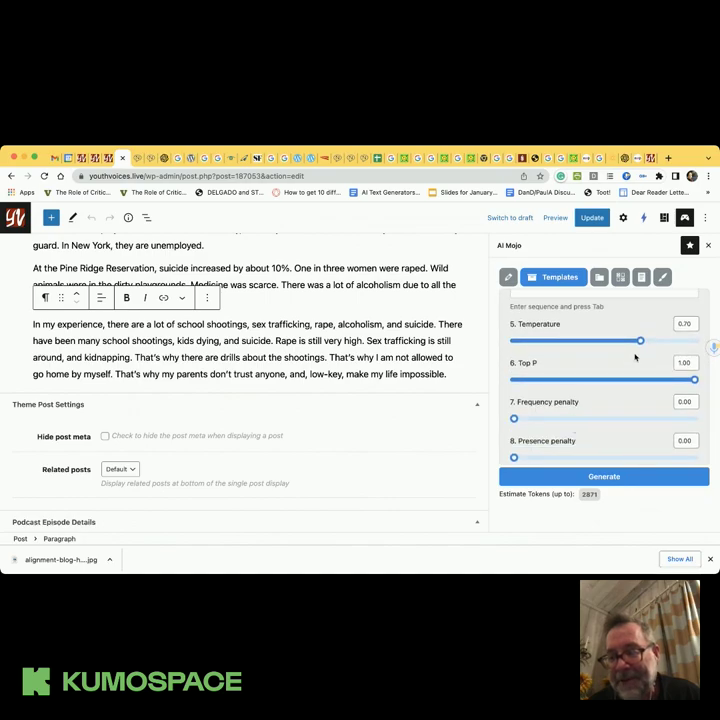
mouse_move(640, 342)
drag(640, 342, 698, 343)
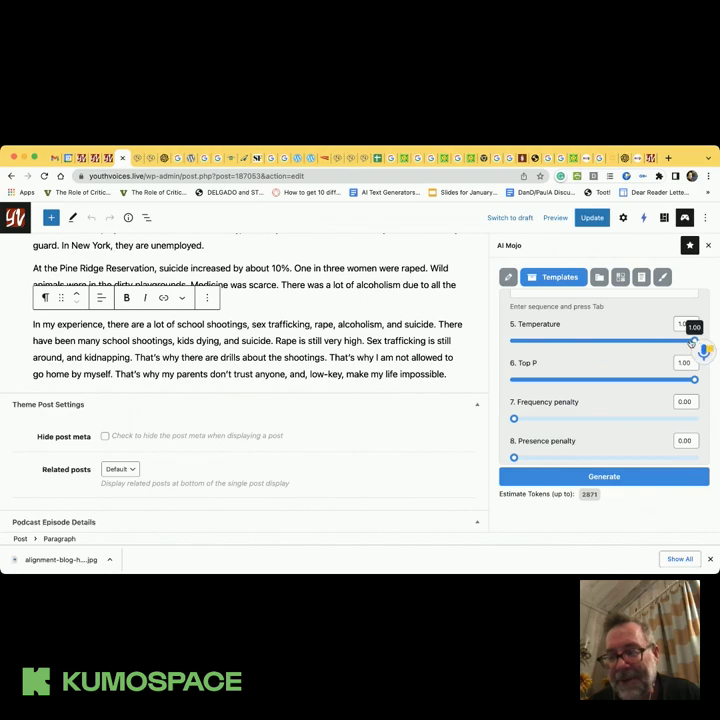
Check the selected template and the start of its Text field, and generate another Gender/Feminist Critical Lens response
scroll(648, 343, up, 1)
scroll(648, 343, up, 5)
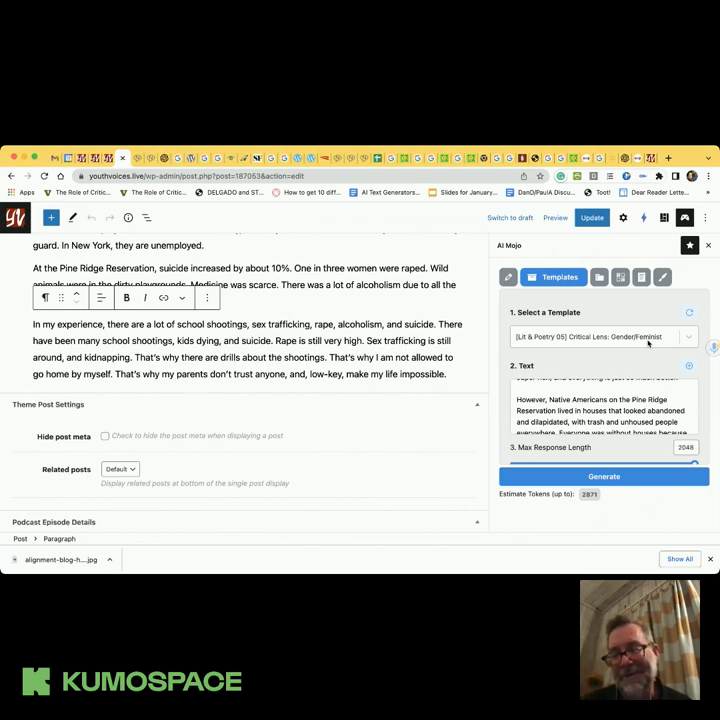
scroll(648, 342, down, 2)
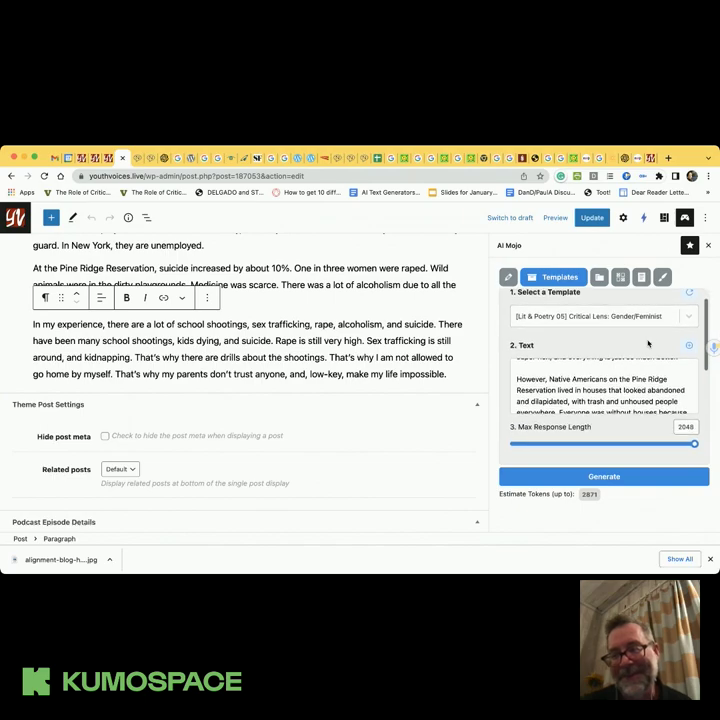
scroll(628, 368, up, 4)
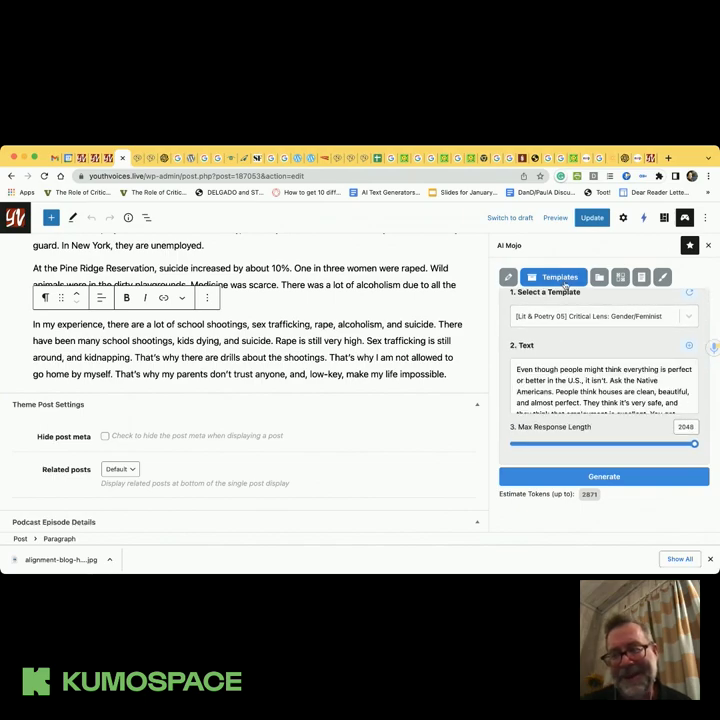
click(595, 479)
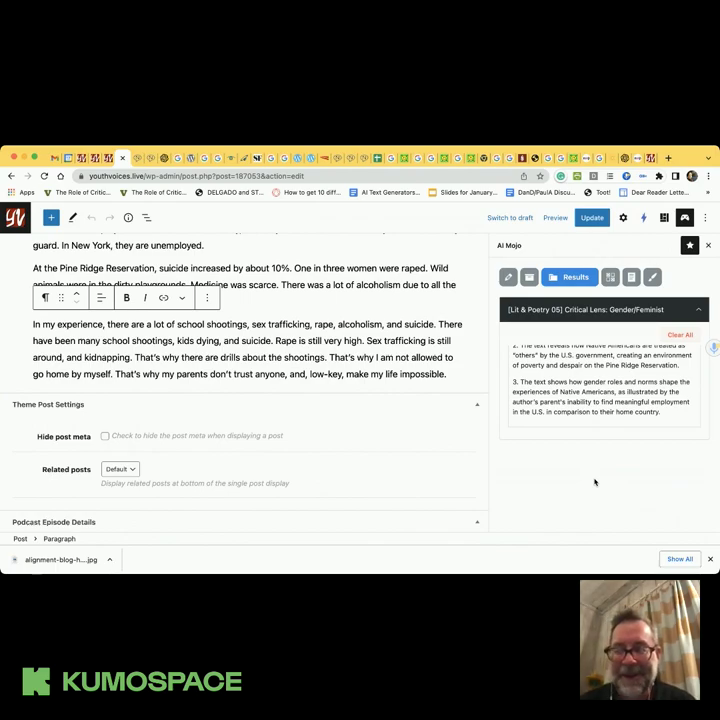
Read the first possible response in Gender/Feminist result #2, about gender stereotypes of Native Americans
scroll(597, 411, up, 4)
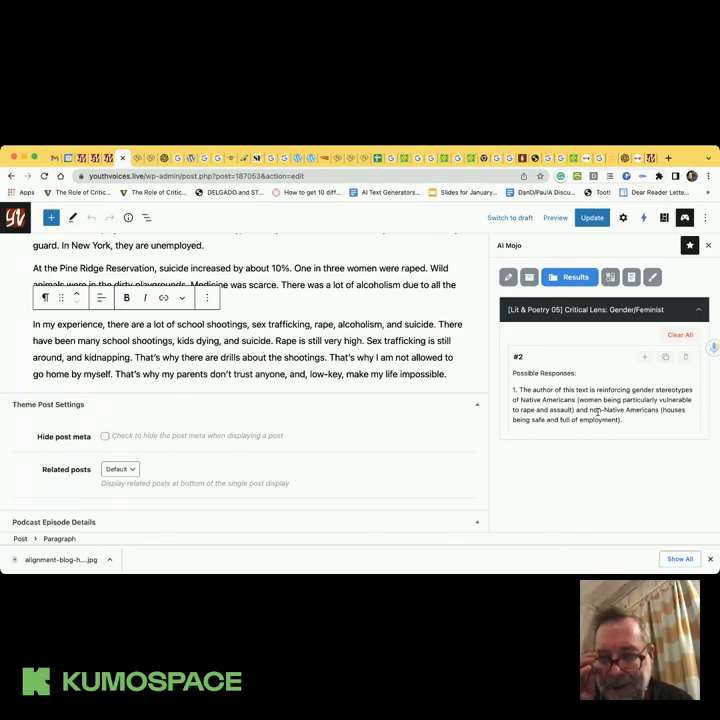
scroll(597, 411, down, 1)
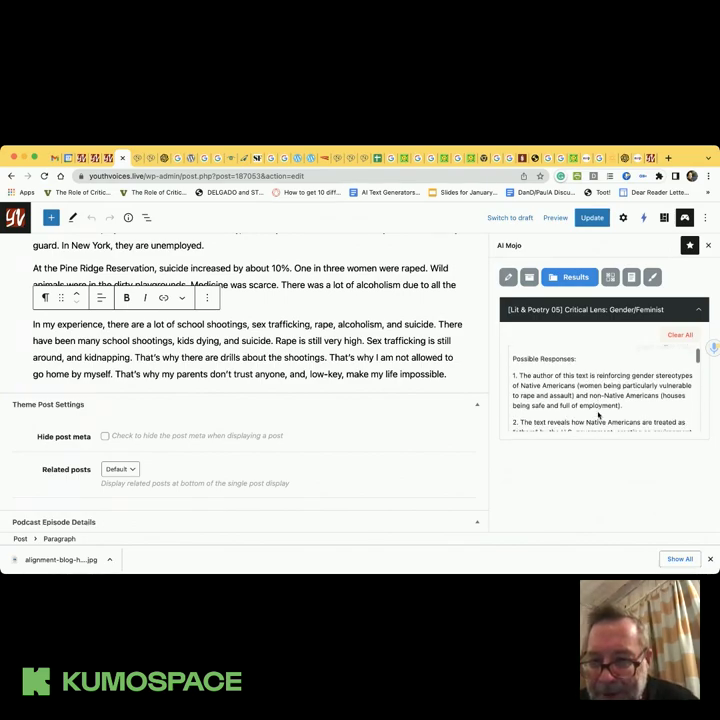
scroll(598, 414, up, 1)
scroll(598, 413, down, 1)
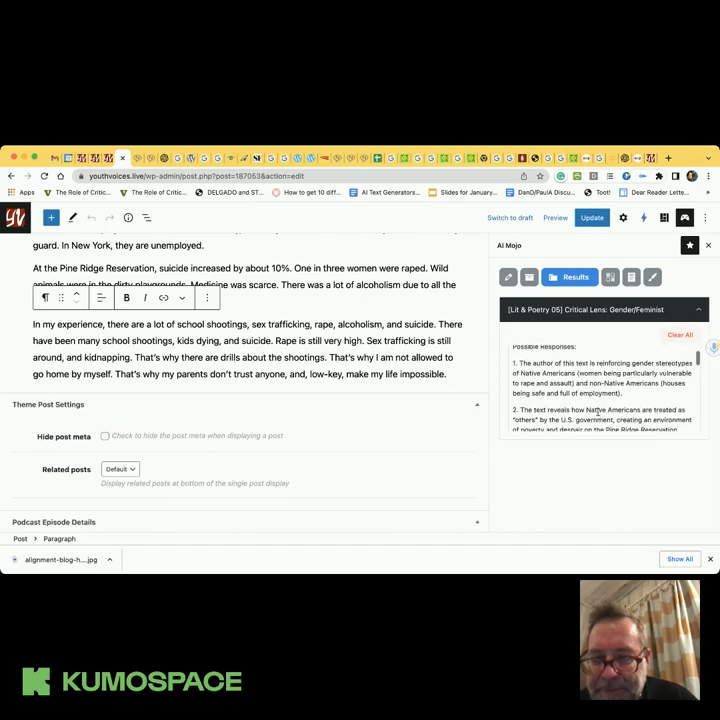
scroll(598, 412, up, 1)
scroll(597, 412, down, 1)
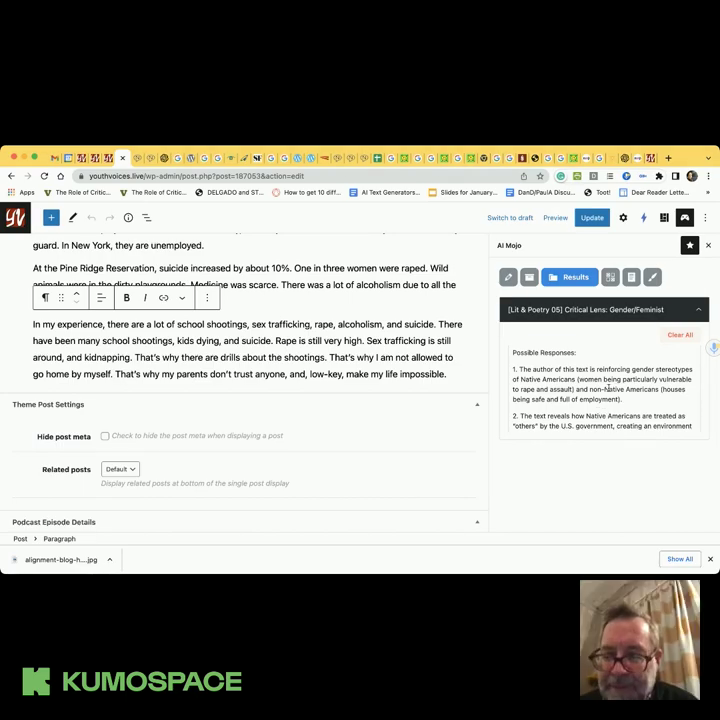
scroll(608, 385, down, 1)
scroll(608, 383, up, 1)
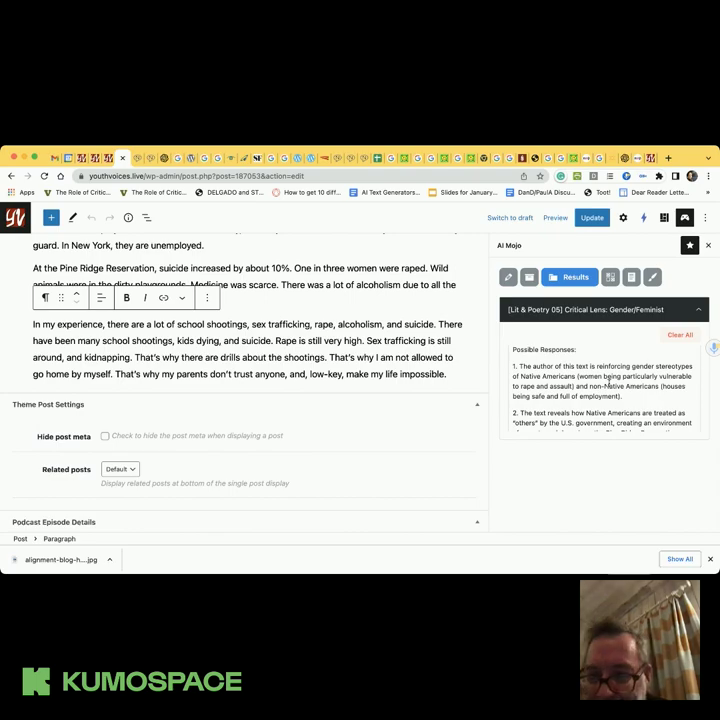
scroll(607, 383, down, 2)
scroll(607, 385, up, 2)
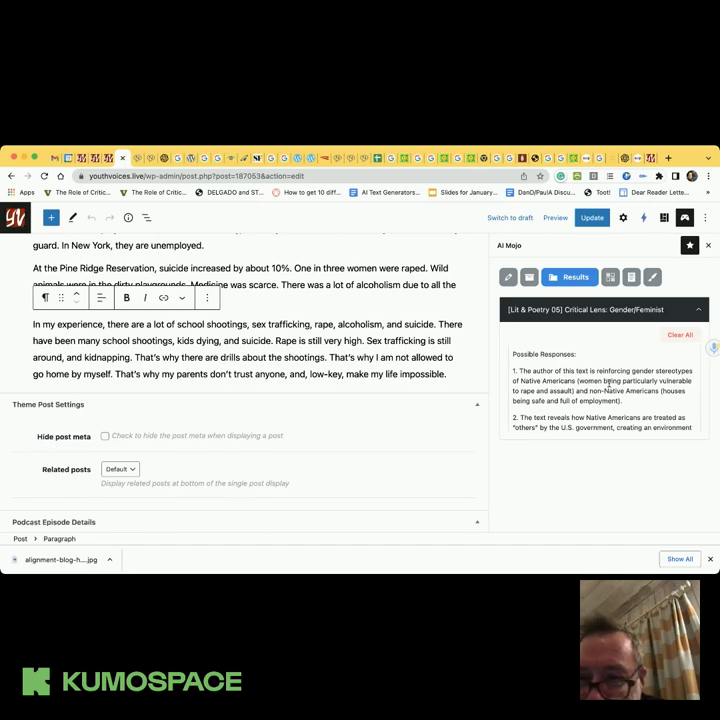
Continue through the second and third possible responses in result #2, down to where result #1 begins
scroll(607, 383, down, 1)
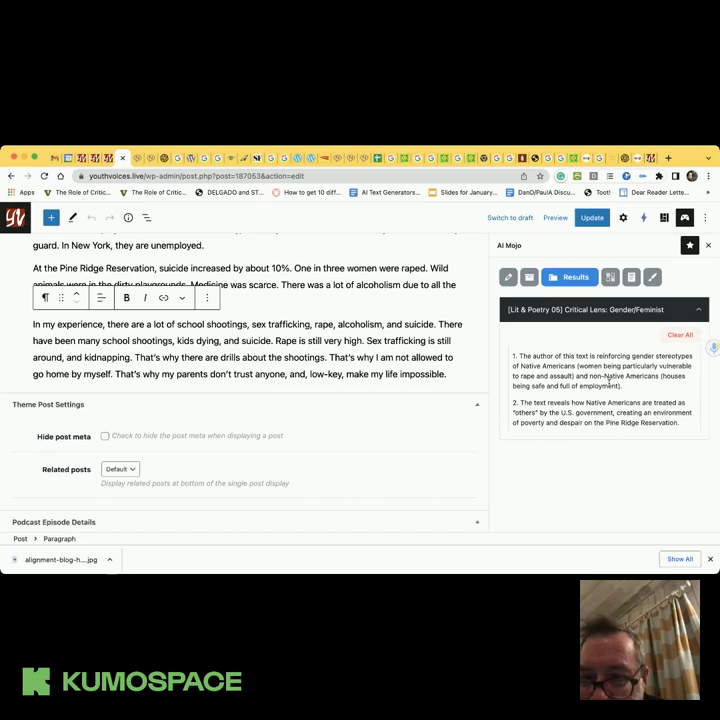
scroll(608, 383, down, 1)
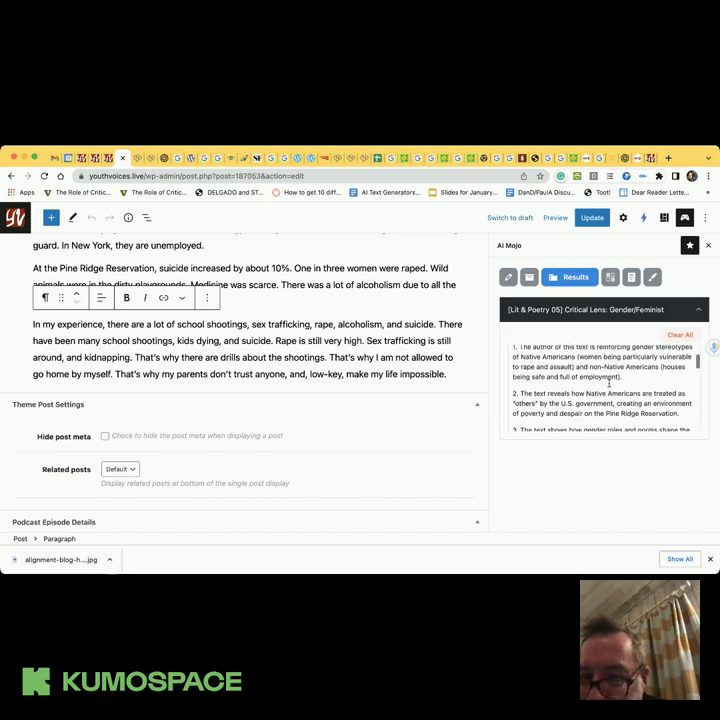
scroll(608, 383, down, 1)
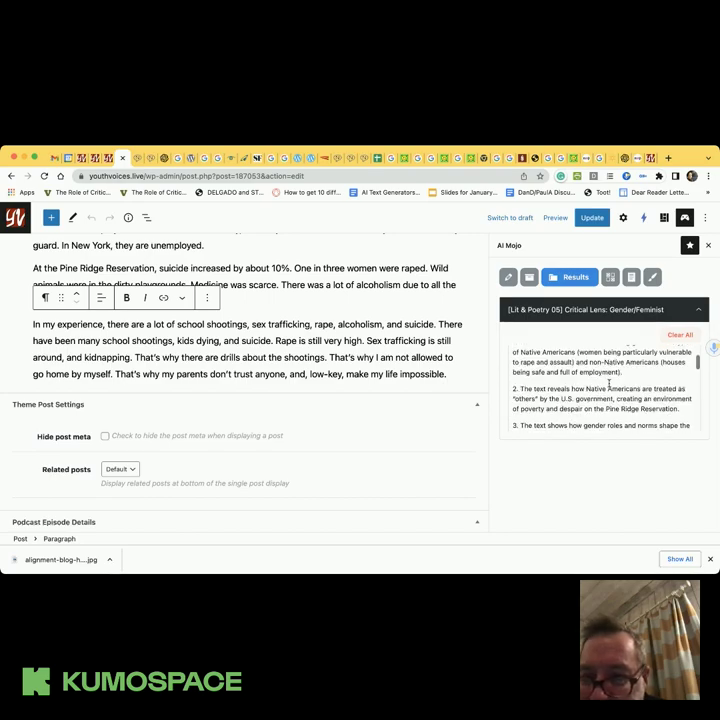
scroll(608, 383, down, 1)
scroll(608, 383, up, 2)
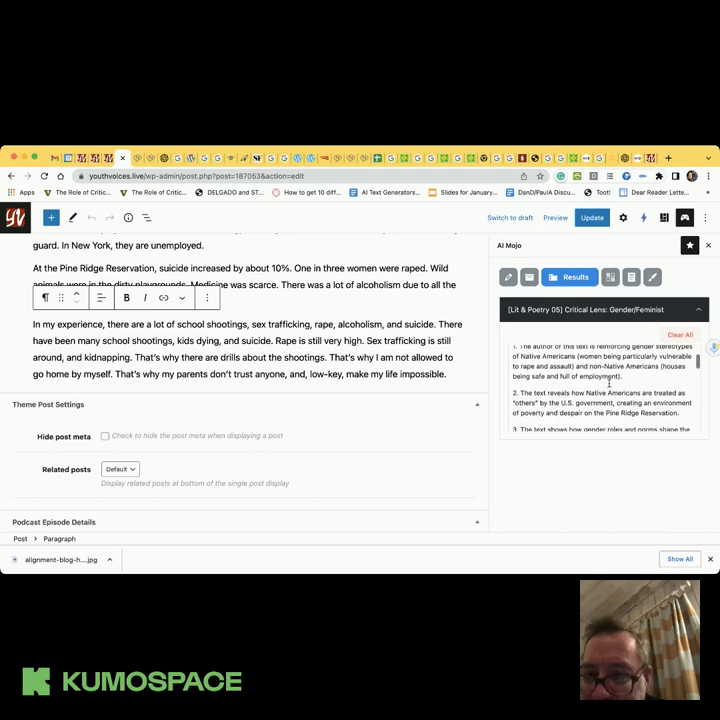
scroll(608, 383, down, 1)
scroll(608, 383, up, 2)
scroll(608, 383, down, 2)
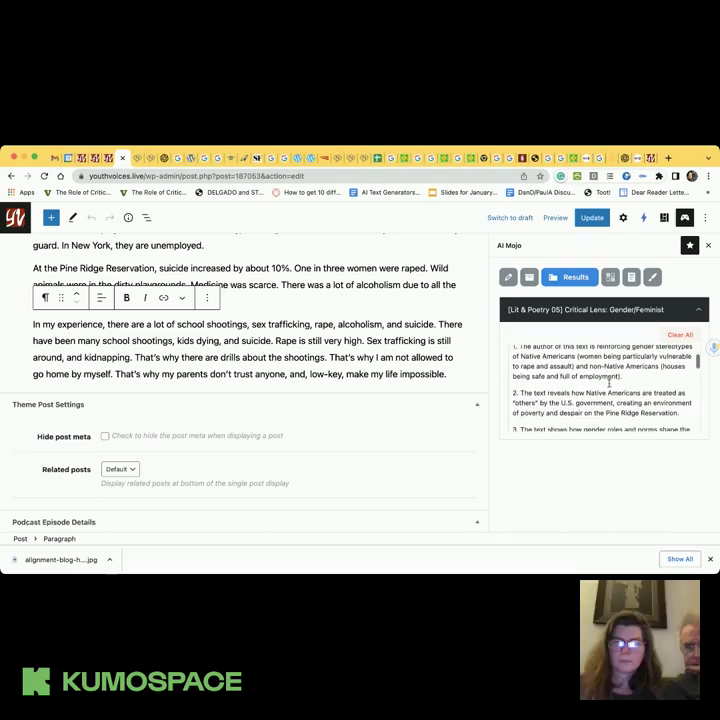
scroll(608, 383, down, 2)
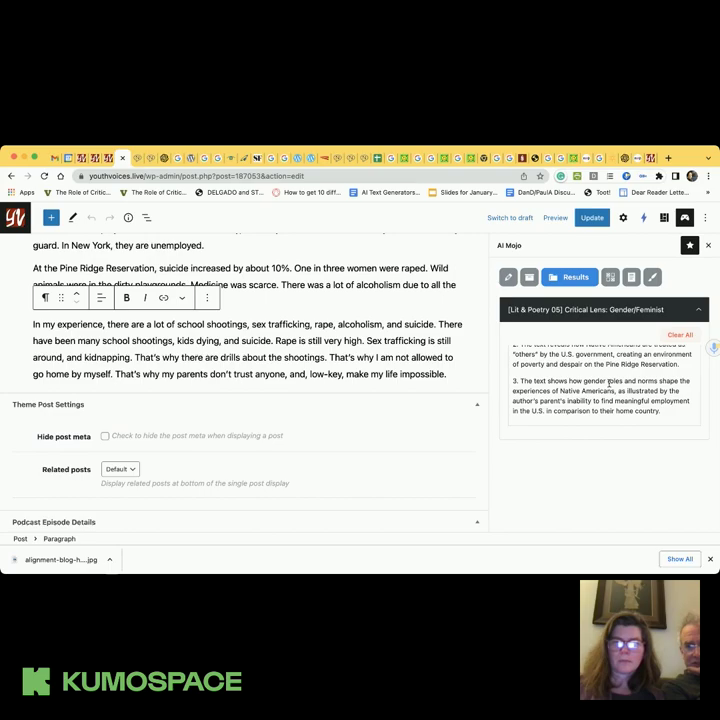
scroll(605, 378, down, 1)
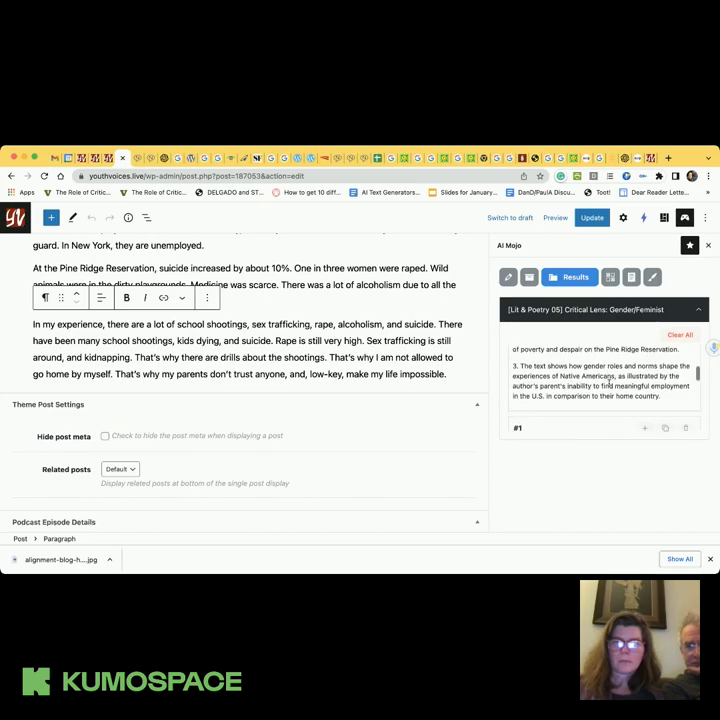
Return to the post's Gender/Feminist template settings and glance at the open animal farming post and the template list
click(530, 280)
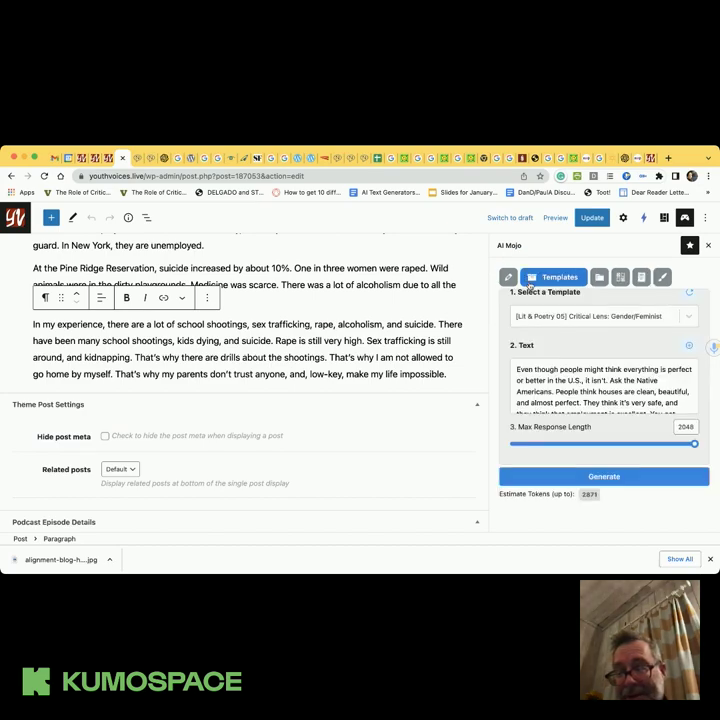
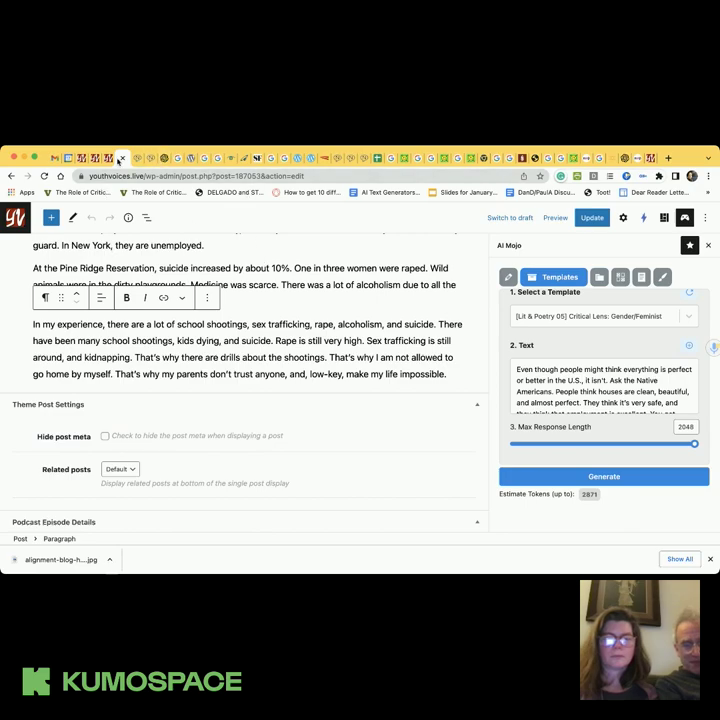
click(109, 158)
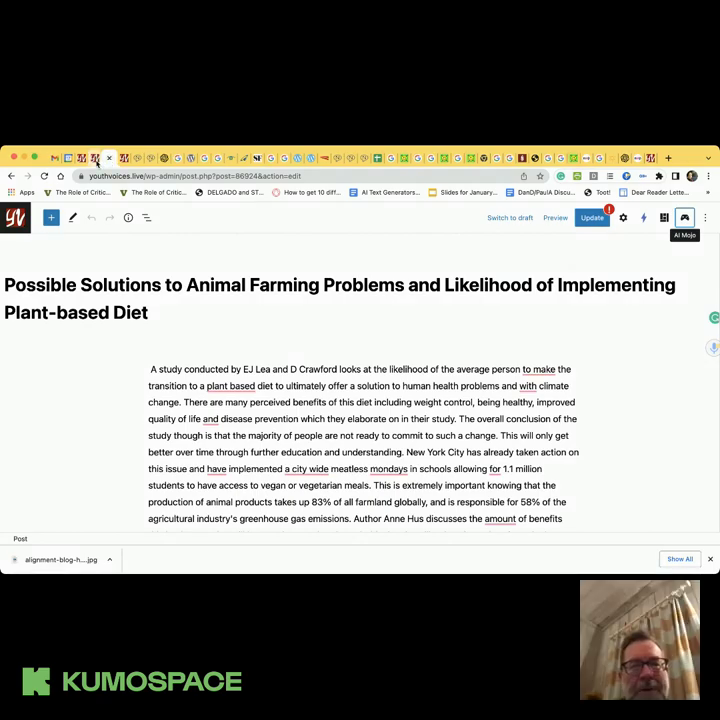
click(96, 159)
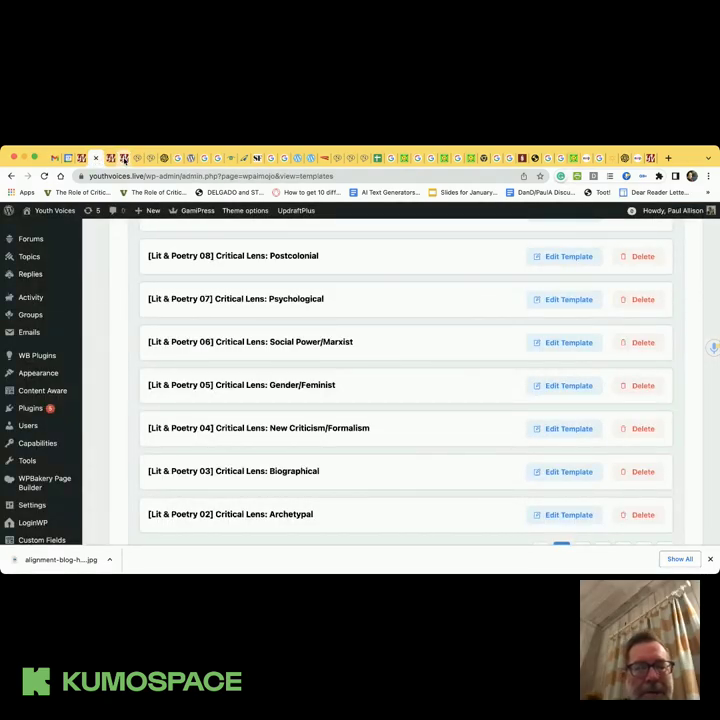
click(123, 160)
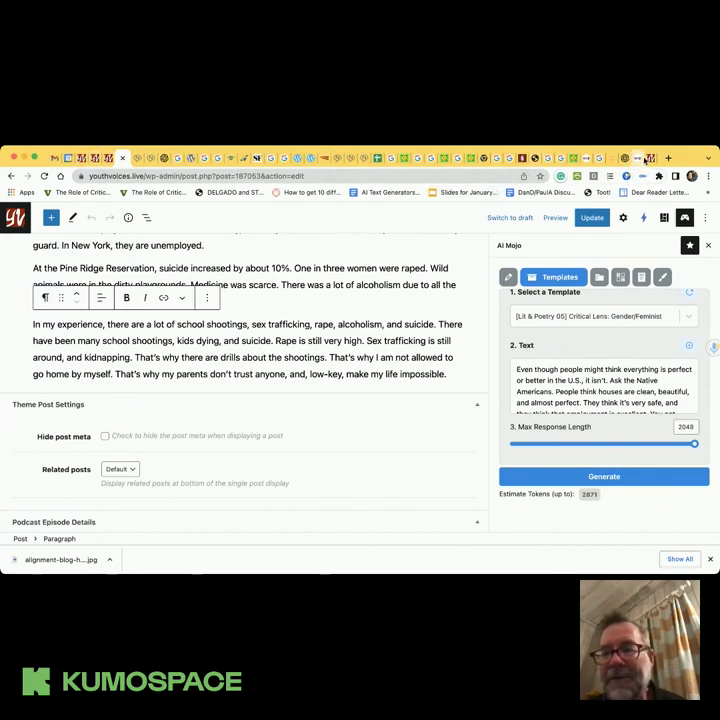
Switch to the Youth Voices critical lenses guide and find the section where 10 literary theorists discuss "Mushrooms"
click(650, 159)
scroll(374, 360, up, 2)
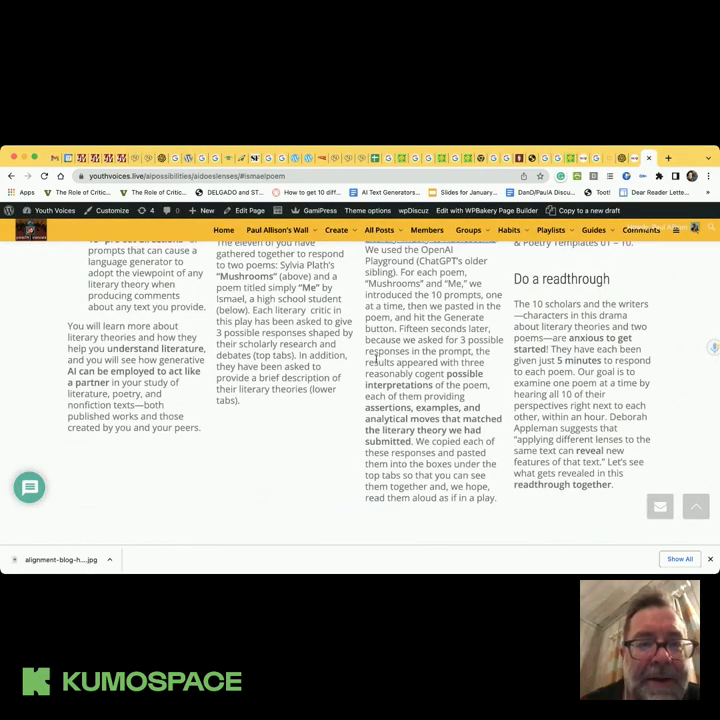
scroll(377, 360, up, 15)
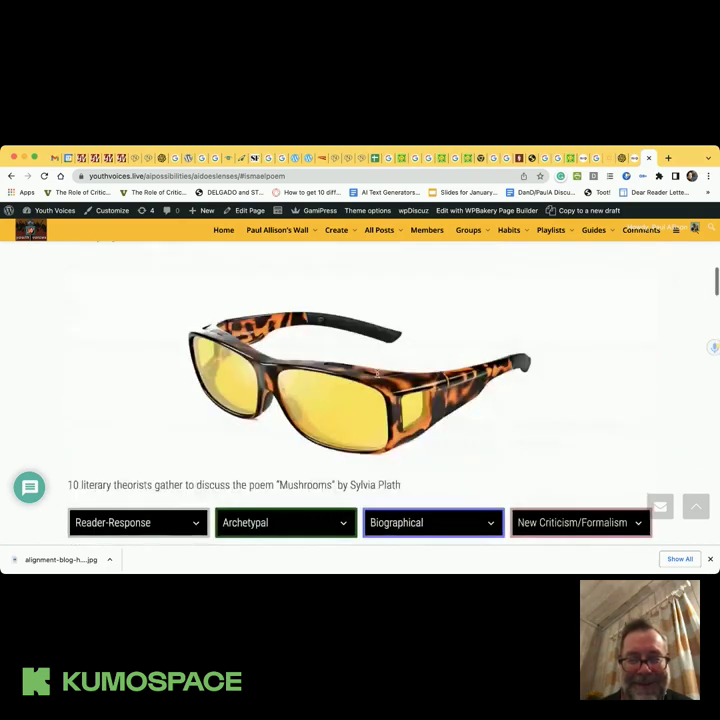
scroll(378, 376, down, 2)
scroll(378, 376, down, 5)
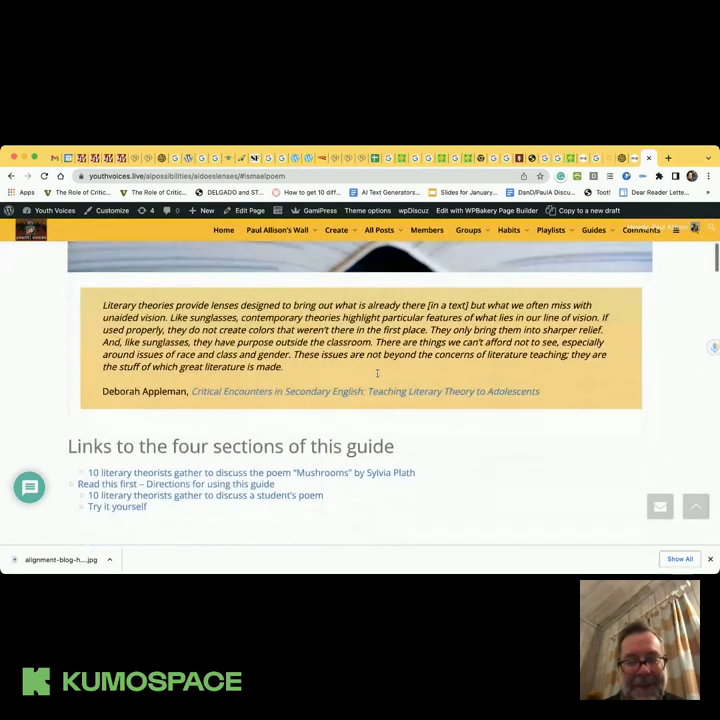
scroll(378, 376, down, 5)
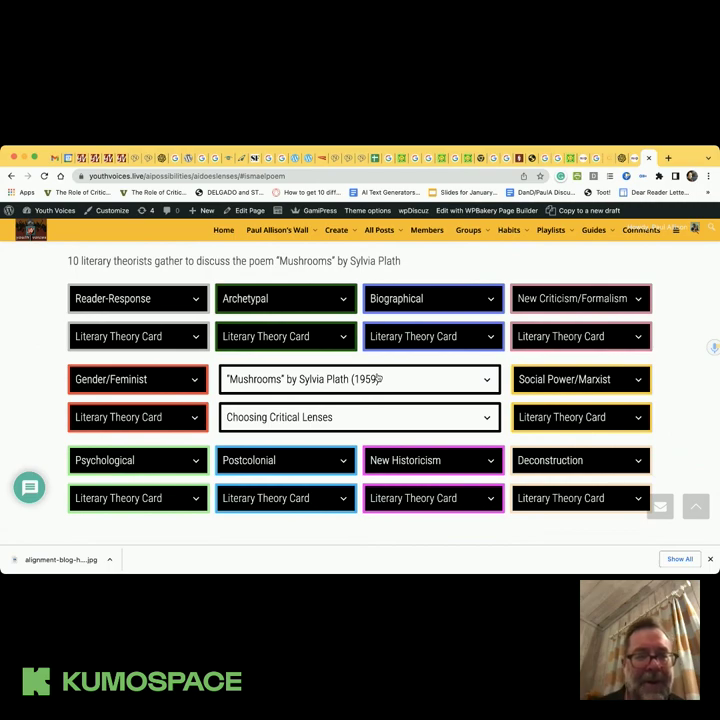
scroll(377, 377, down, 1)
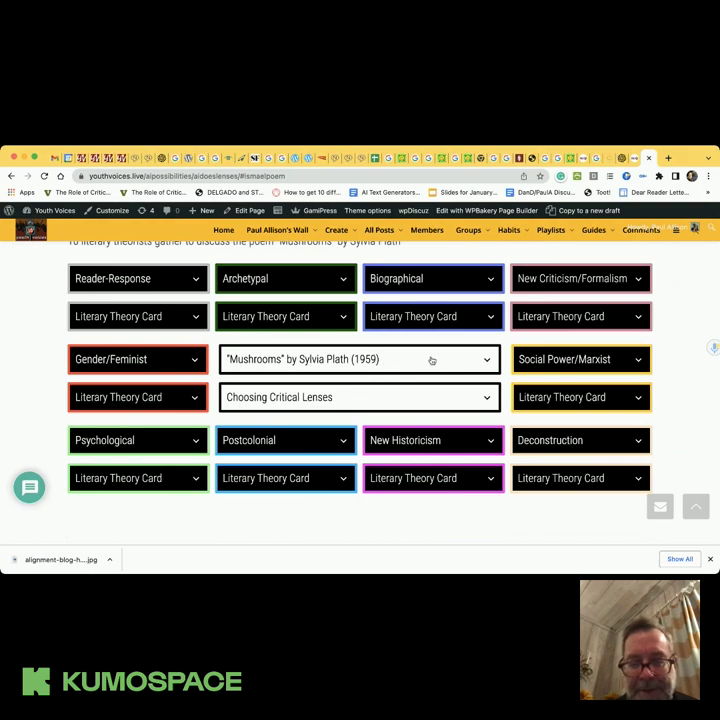
Expand the poem "Mushrooms" by Sylvia Plath (1959) and look over its opening stanzas
click(487, 362)
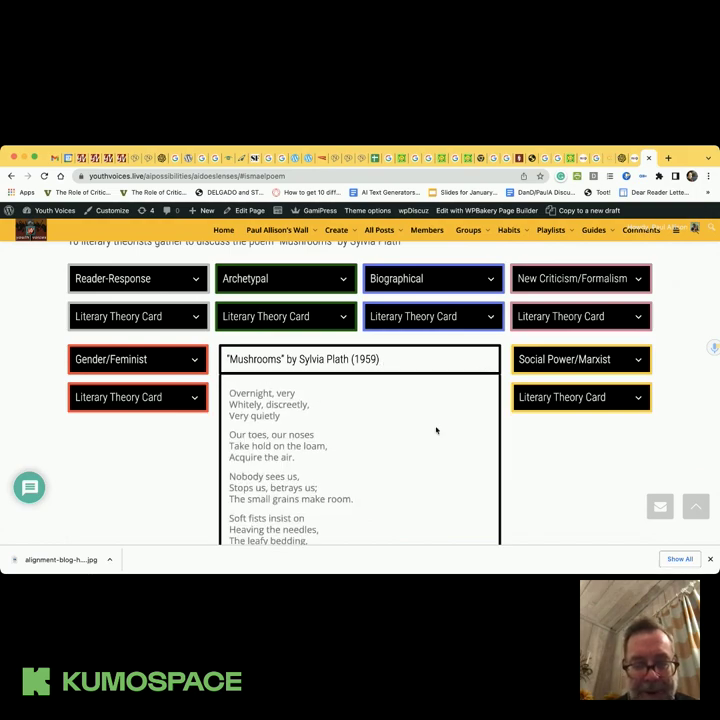
scroll(437, 431, down, 3)
scroll(437, 431, up, 1)
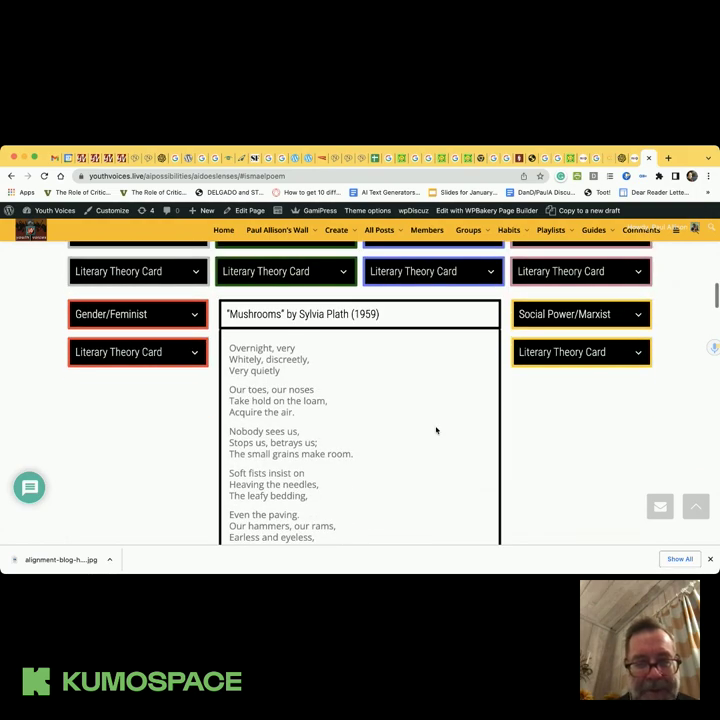
scroll(436, 430, up, 2)
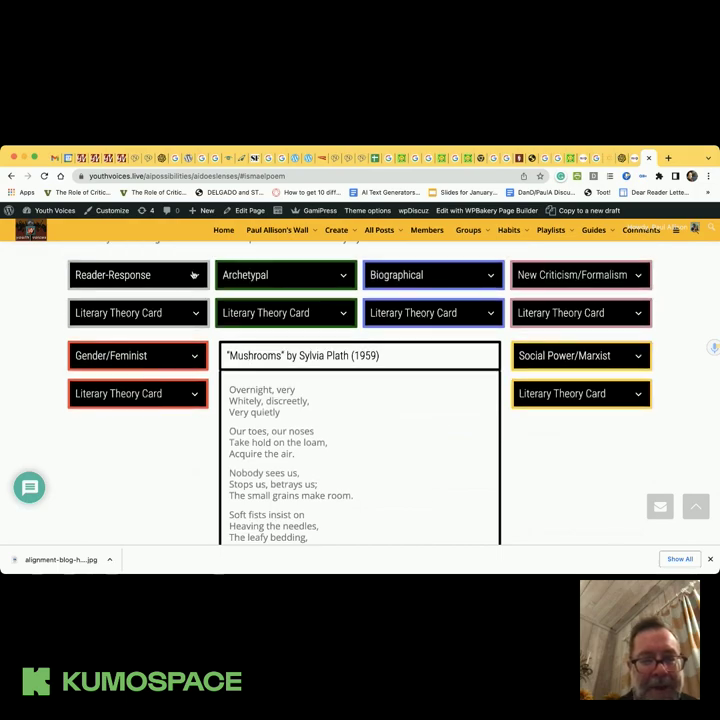
Expand the Reader-Response lens for "Mushrooms" and skim its three responses
click(196, 278)
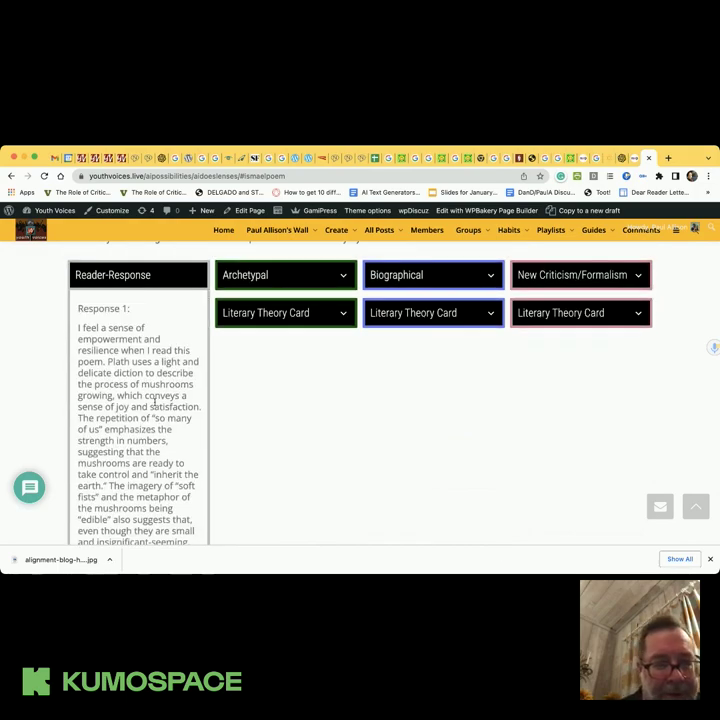
scroll(155, 400, down, 10)
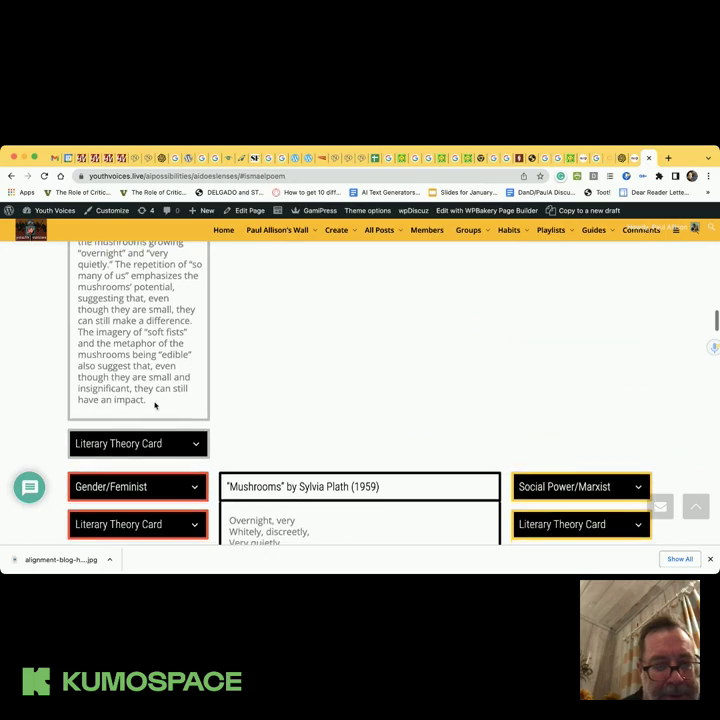
scroll(155, 404, up, 10)
scroll(155, 404, down, 8)
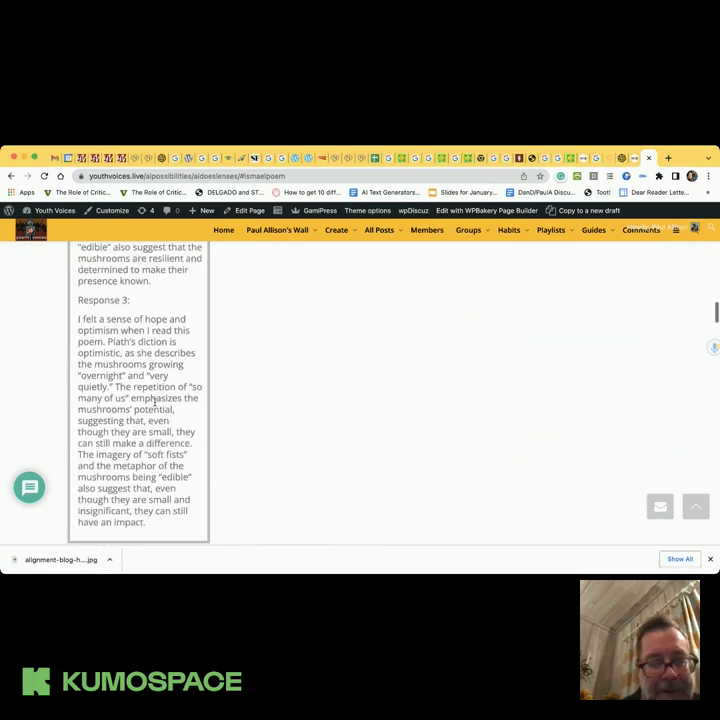
scroll(155, 410, down, 5)
Expand the Literary Theory Card under Reader-Response and review its essential question, central concerns and critical assumptions
scroll(188, 417, up, 10)
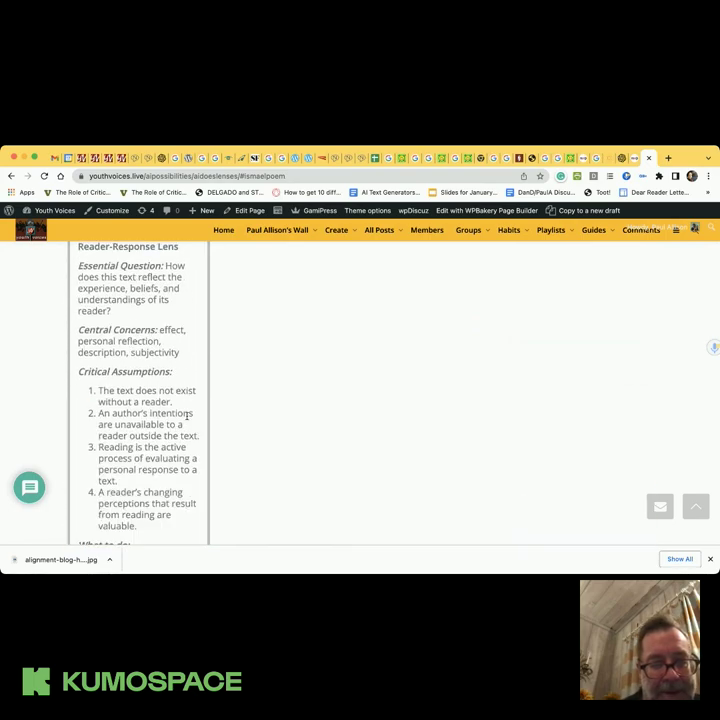
scroll(186, 454, up, 3)
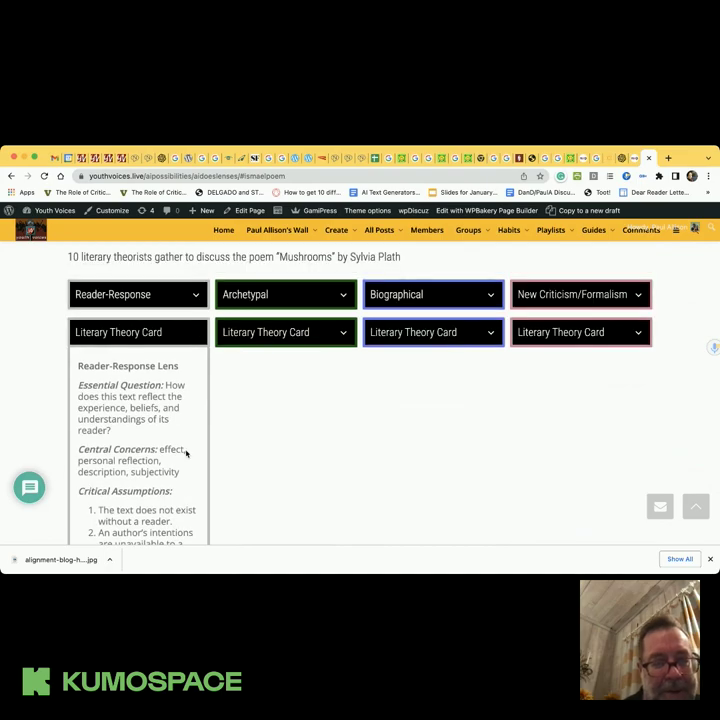
scroll(186, 454, down, 1)
scroll(186, 454, up, 5)
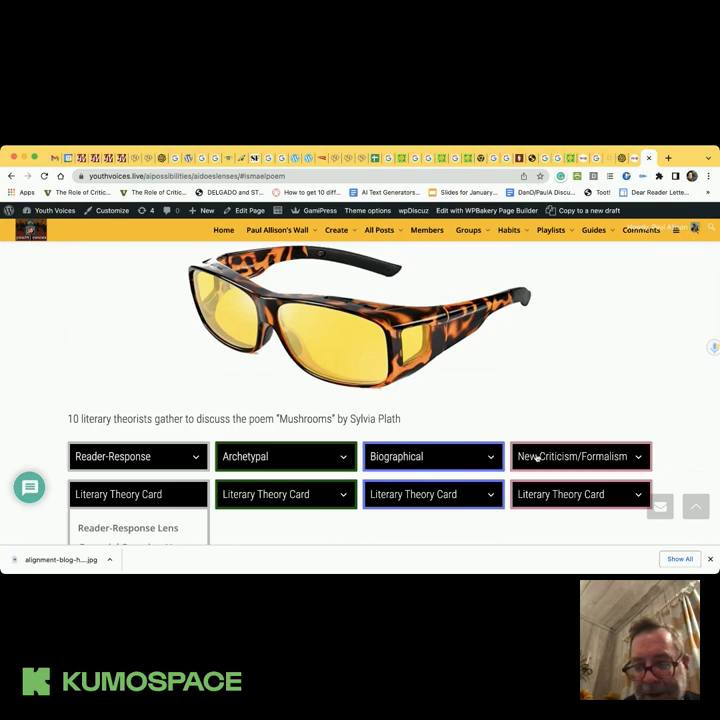
Expand the Social Power/Marxist lens beside the poem and look over its first response
scroll(538, 458, down, 5)
scroll(537, 457, down, 5)
scroll(537, 457, up, 3)
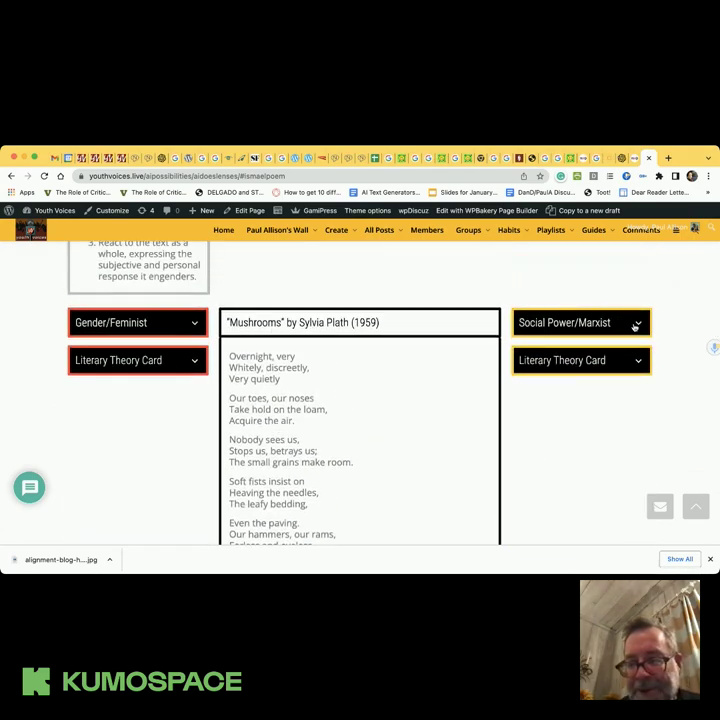
click(637, 324)
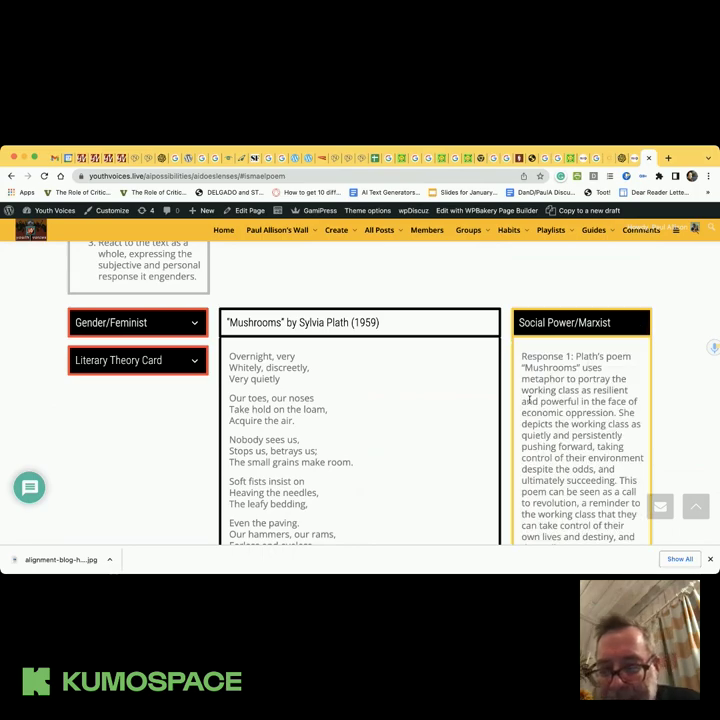
scroll(512, 463, down, 1)
scroll(512, 463, down, 2)
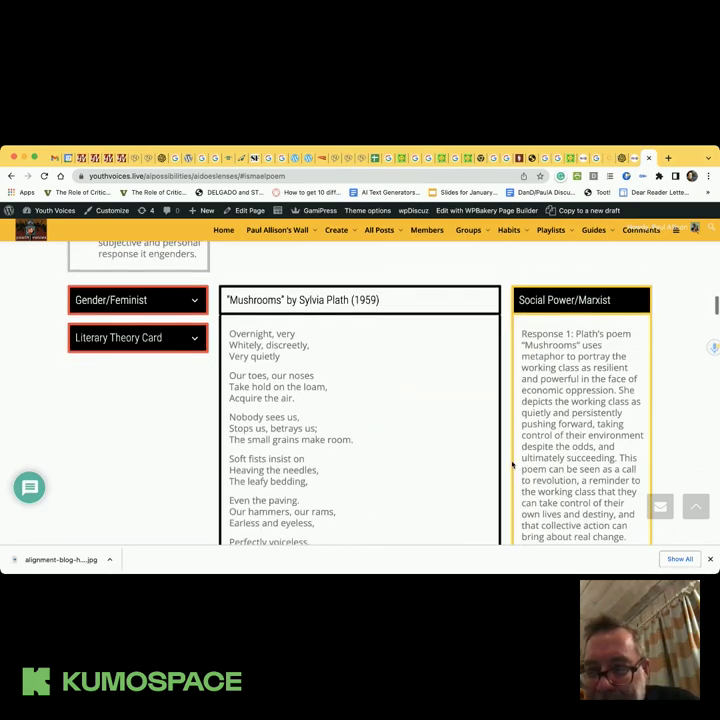
Skim the Social Power/Marxist responses alongside the remaining stanzas of "Mushrooms"
scroll(512, 463, down, 2)
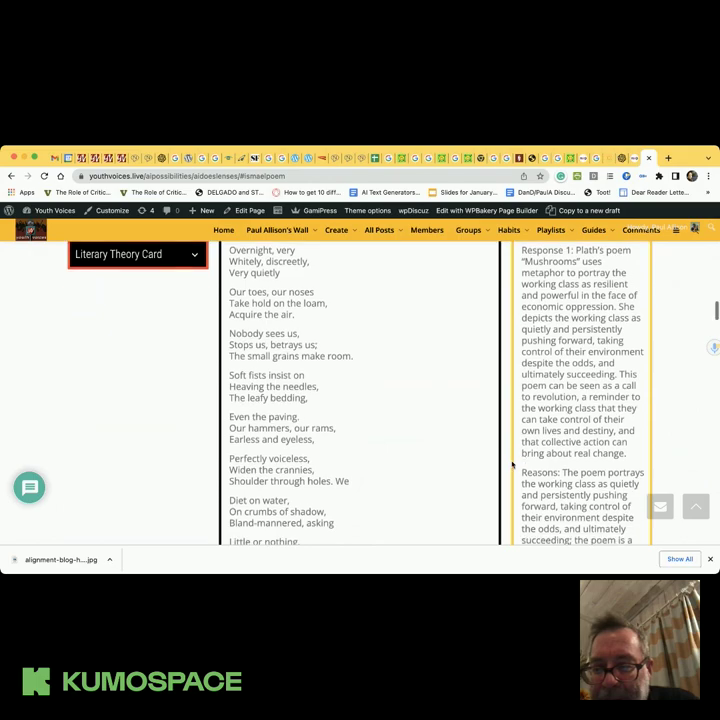
scroll(512, 463, down, 10)
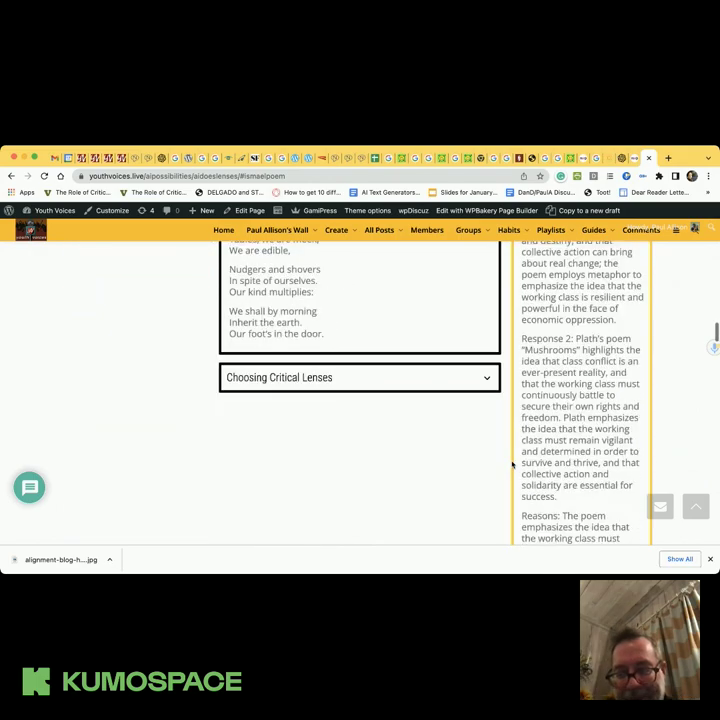
scroll(512, 463, up, 20)
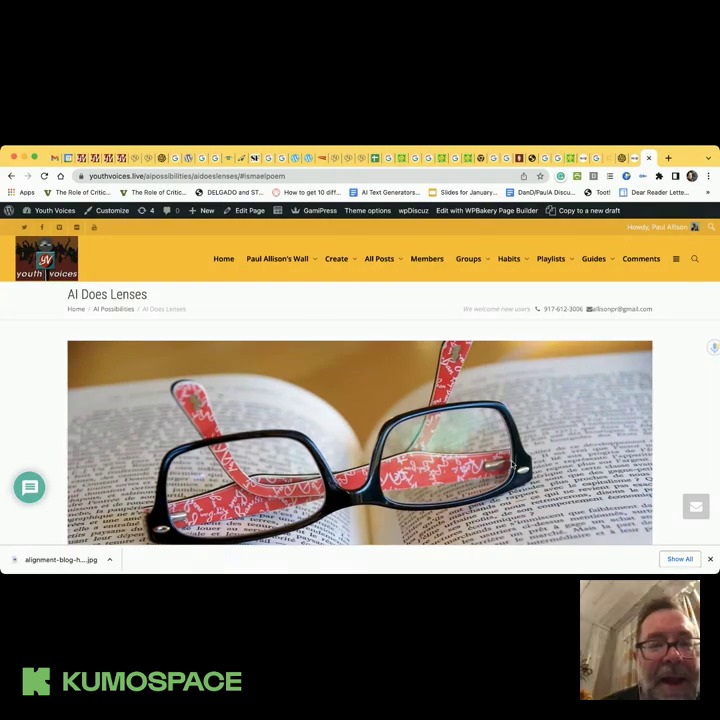
Expand the Biographical lens for "Mushrooms", skim its first two responses, and collapse it again
scroll(511, 463, down, 5)
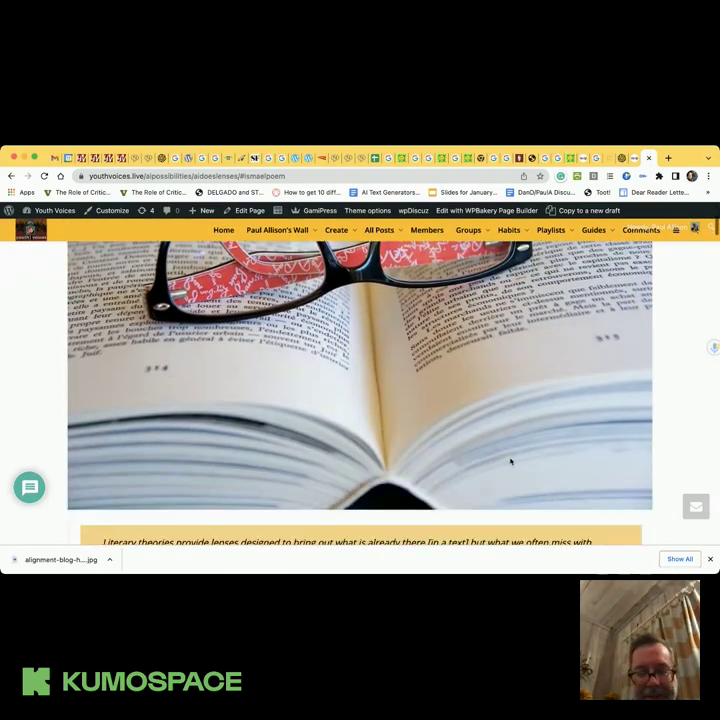
scroll(511, 462, down, 5)
scroll(511, 462, up, 2)
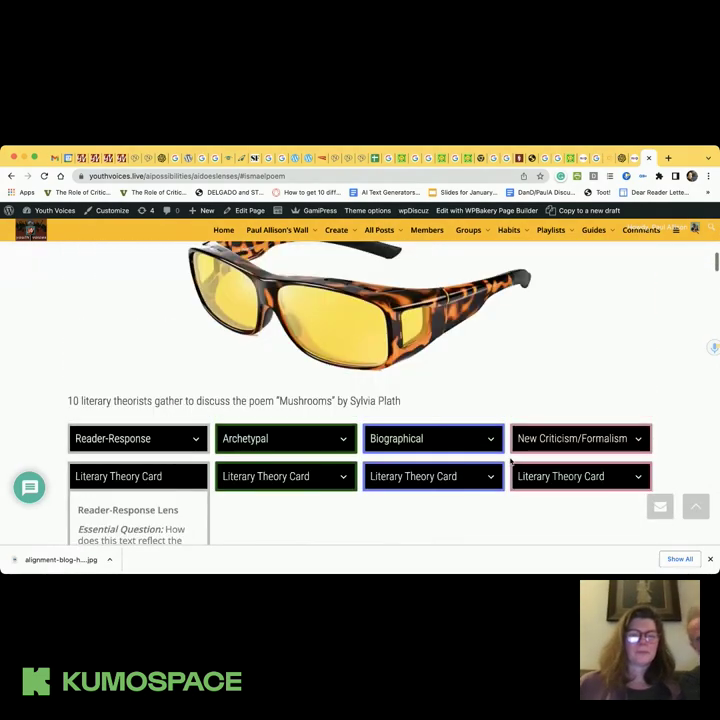
scroll(506, 430, down, 2)
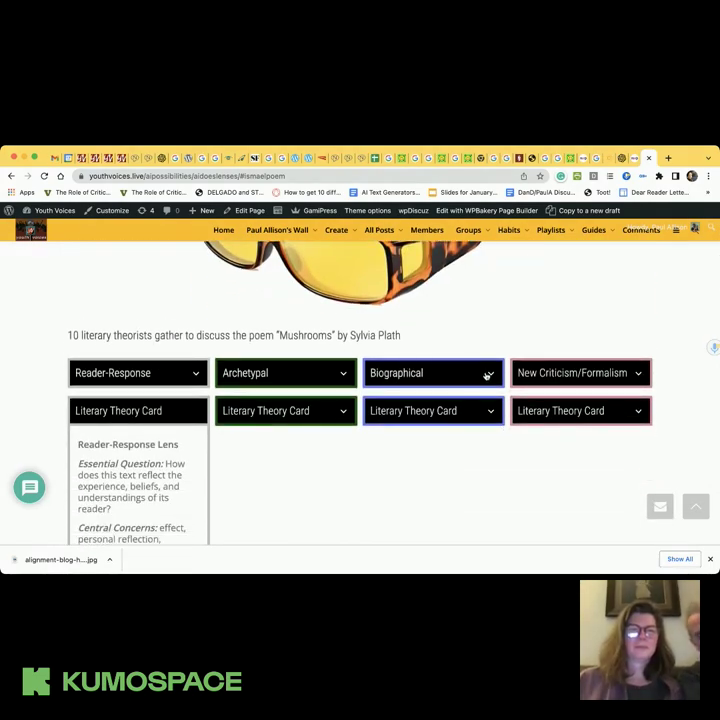
click(487, 374)
scroll(457, 480, down, 10)
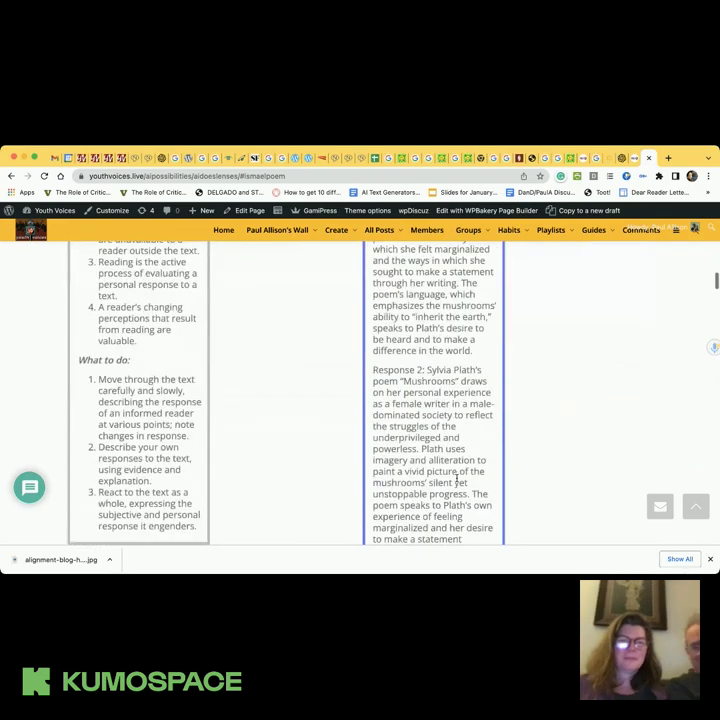
scroll(457, 479, up, 10)
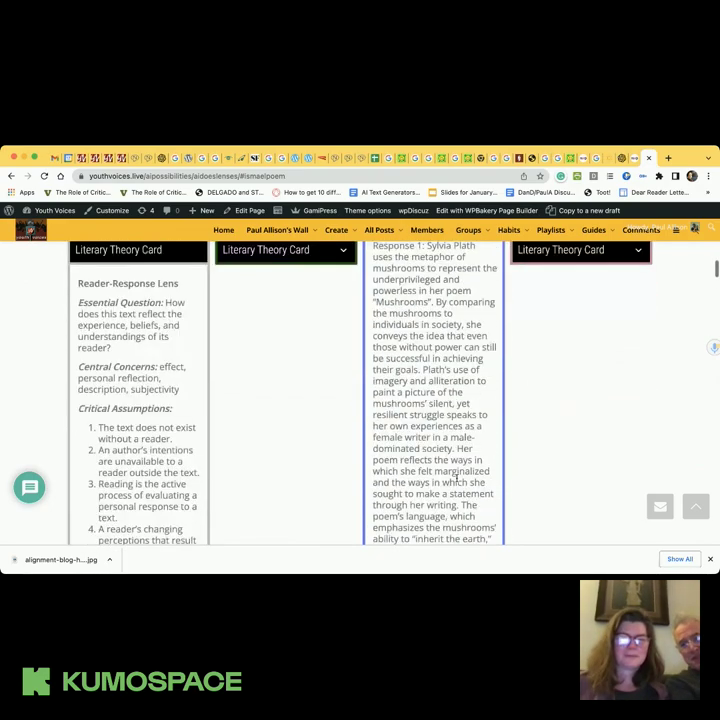
scroll(482, 320, up, 3)
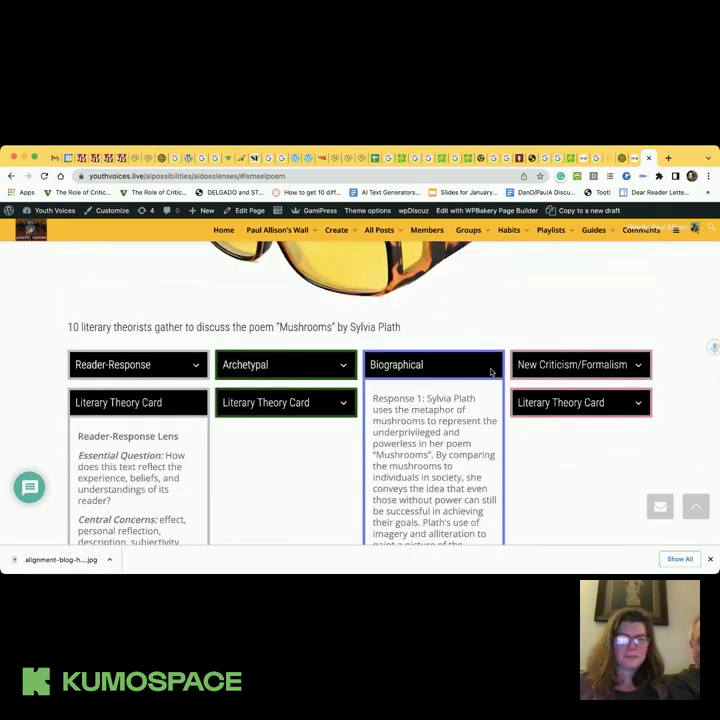
click(491, 368)
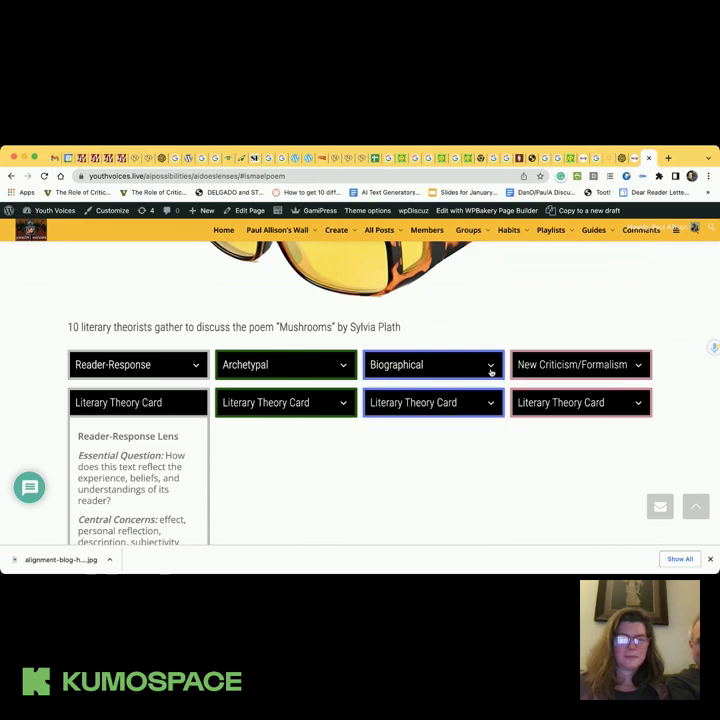
Collapse the open Reader-Response theory card, the "Mushrooms" poem and the Social Power/Marxist lens
click(196, 367)
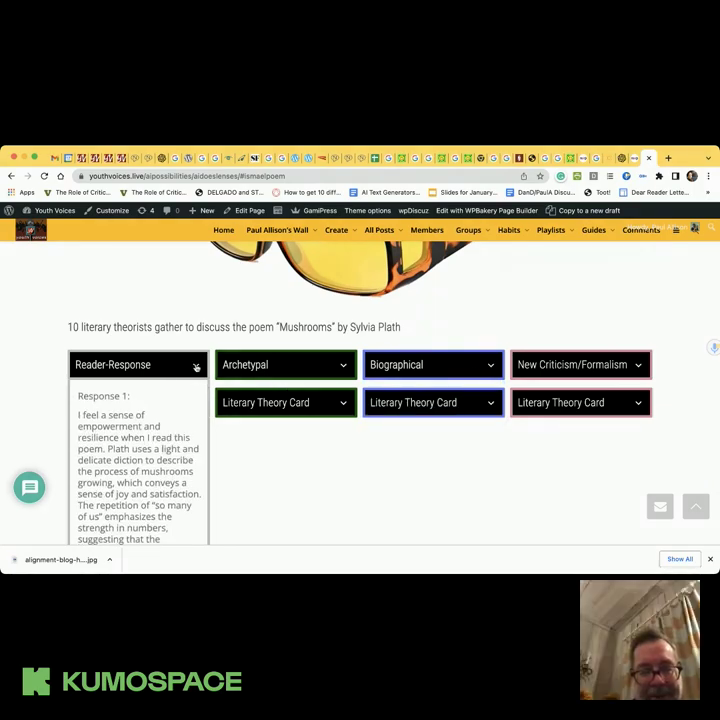
click(196, 367)
scroll(281, 482, down, 2)
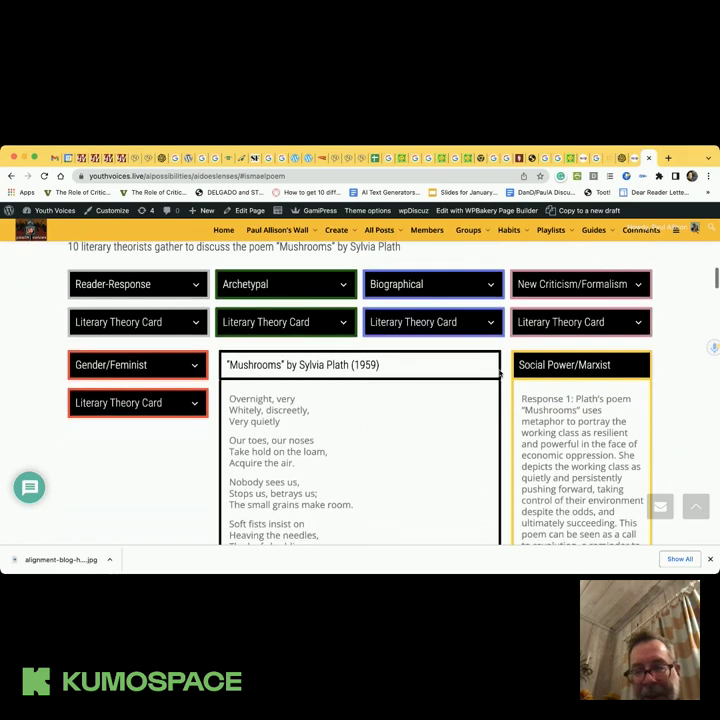
click(466, 368)
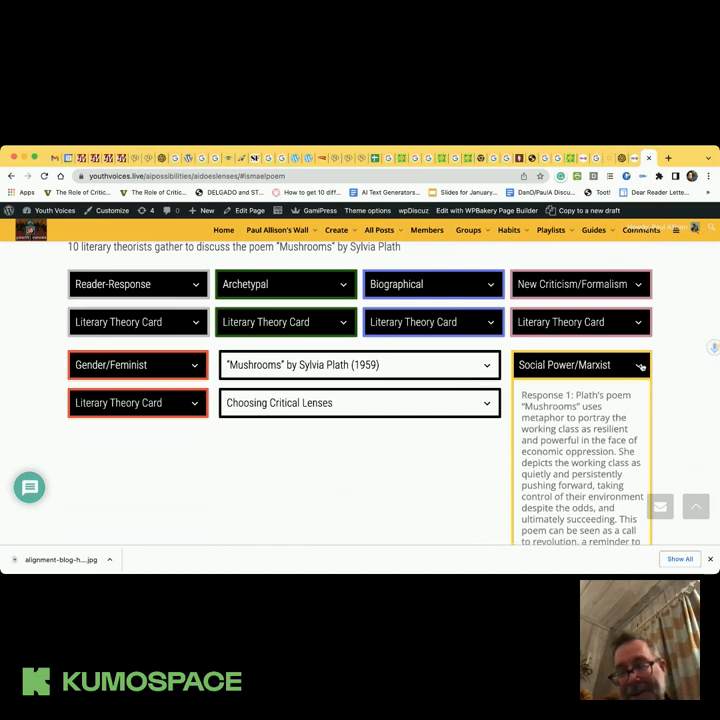
click(642, 366)
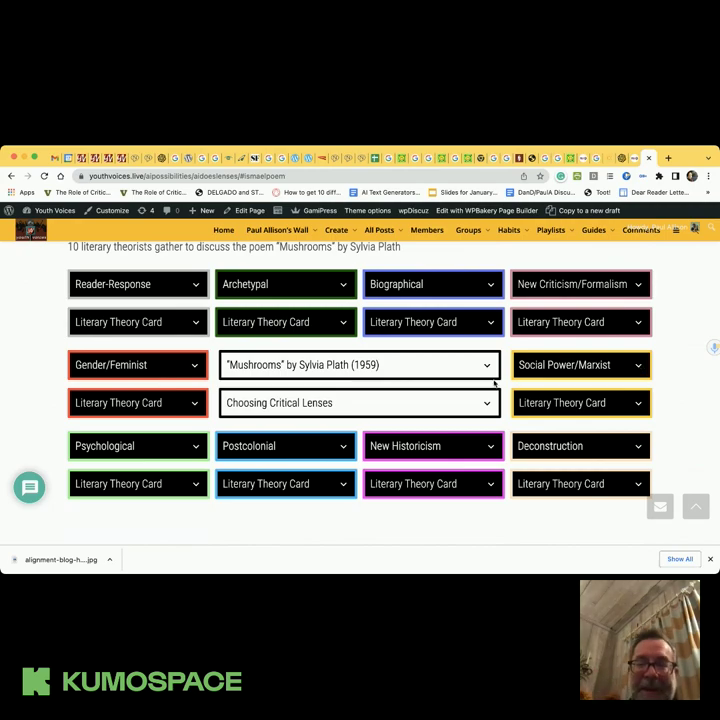
Briefly open and close the Psychological lens in the lower row of the "Mushrooms" lenses
scroll(241, 430, down, 2)
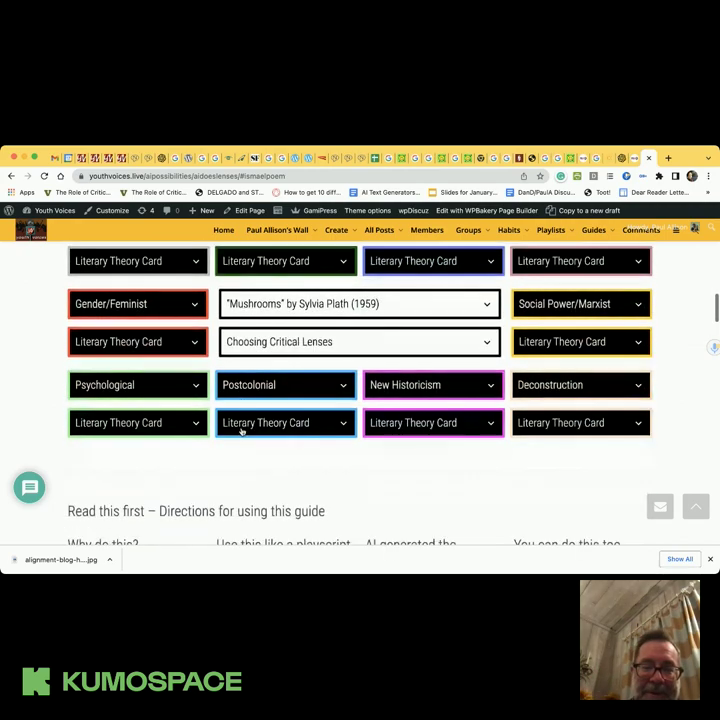
scroll(241, 430, down, 2)
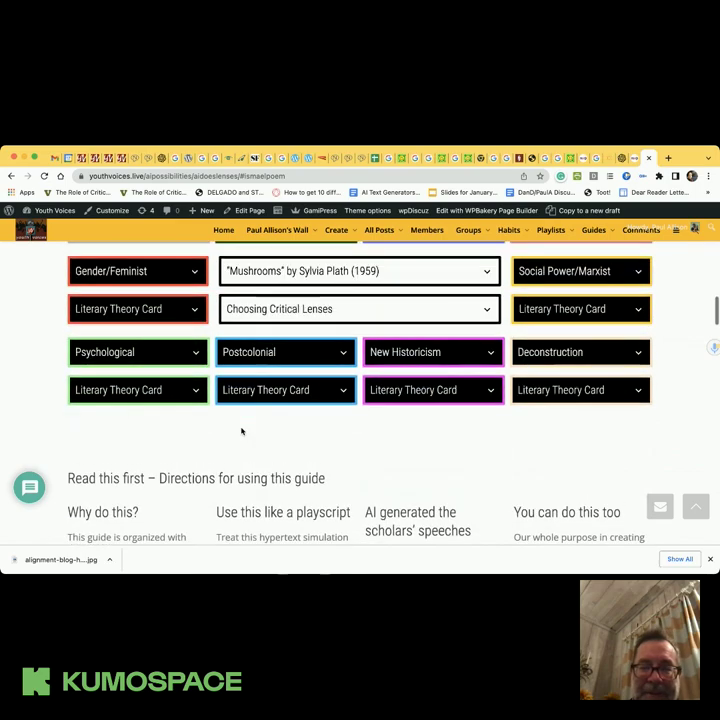
click(197, 352)
click(197, 352)
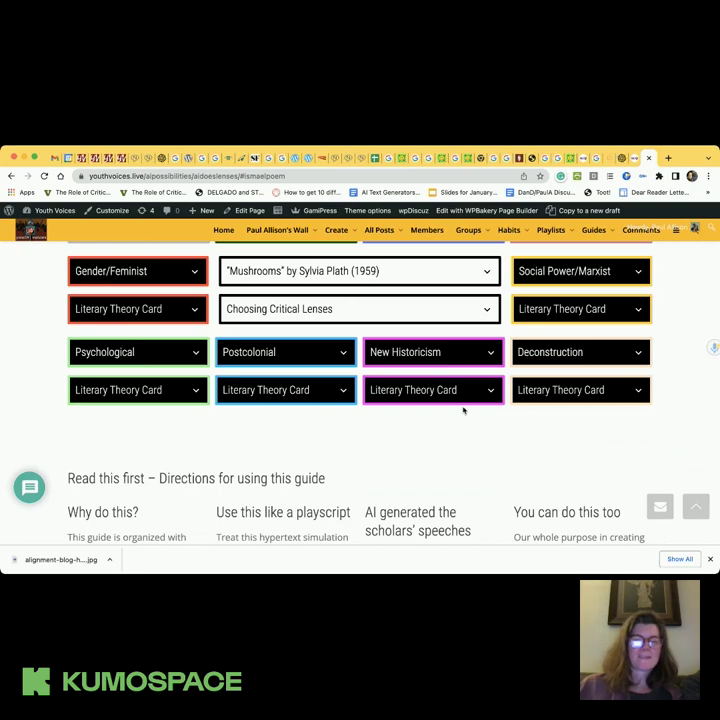
Find the section where 10 literary theorists discuss a student's poem, expand the high school student's poem "Me" and skim it
scroll(584, 400, up, 4)
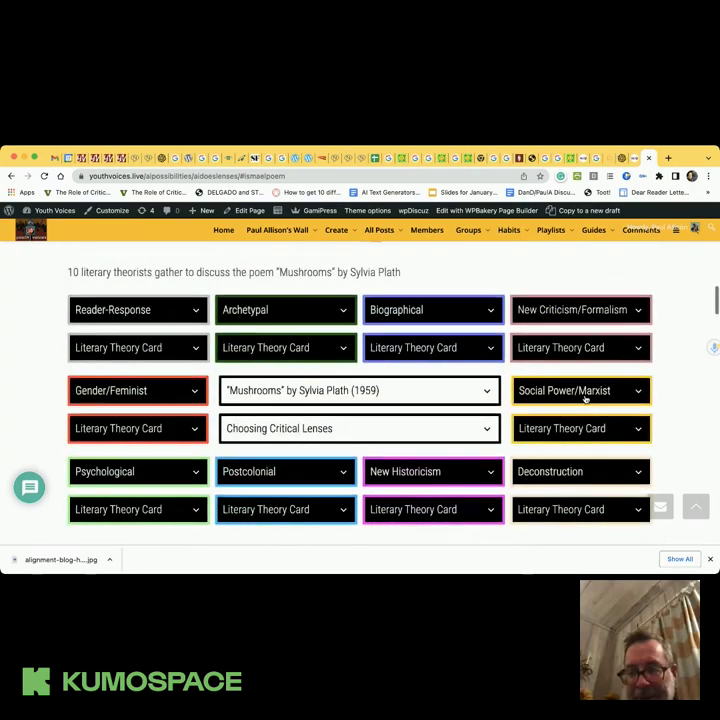
scroll(585, 398, down, 15)
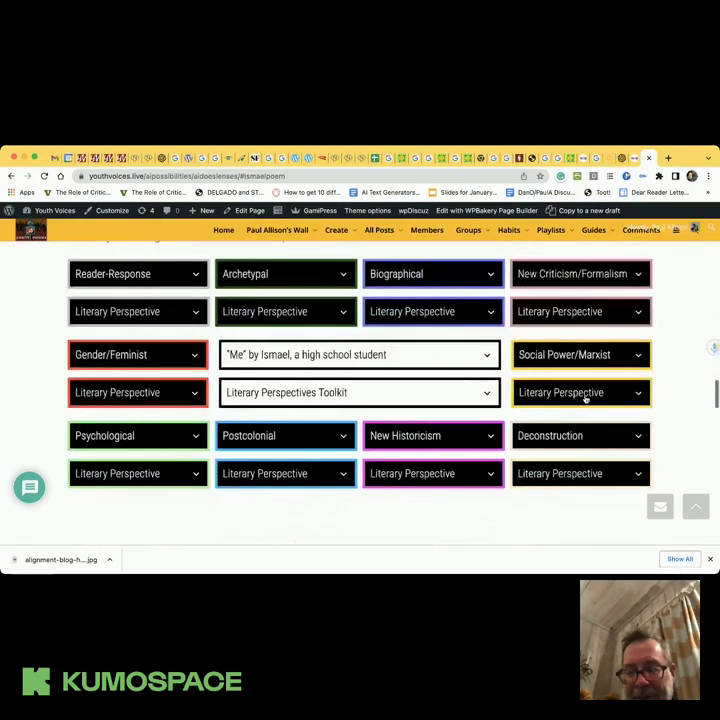
scroll(585, 398, down, 5)
scroll(585, 398, up, 6)
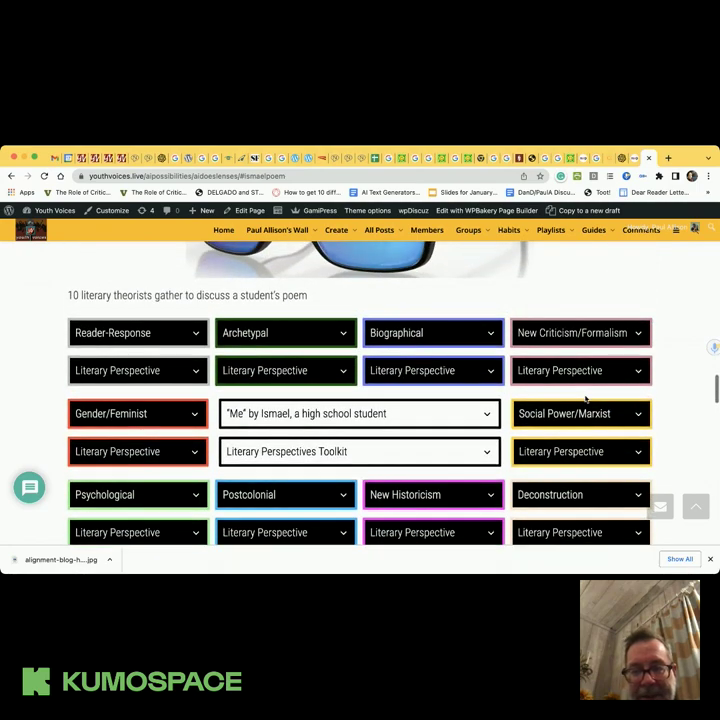
scroll(585, 398, down, 1)
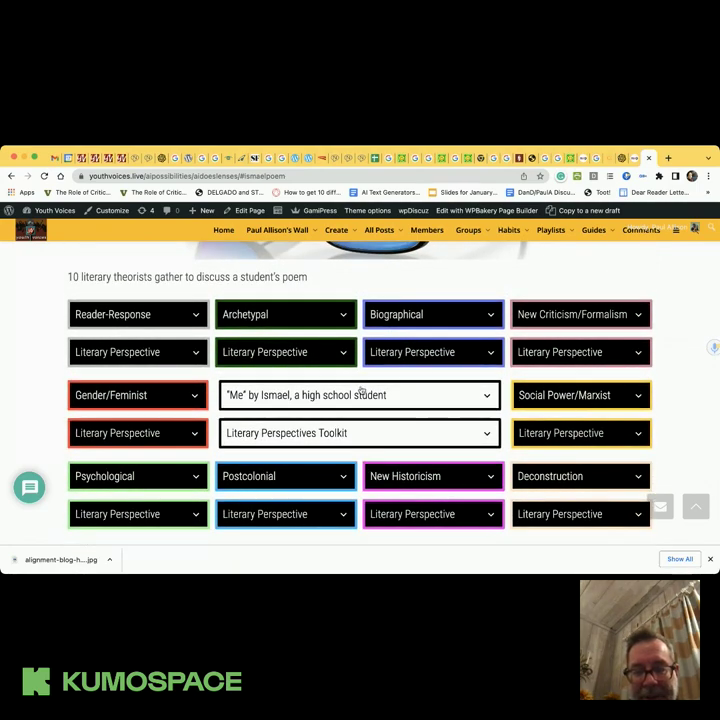
click(486, 396)
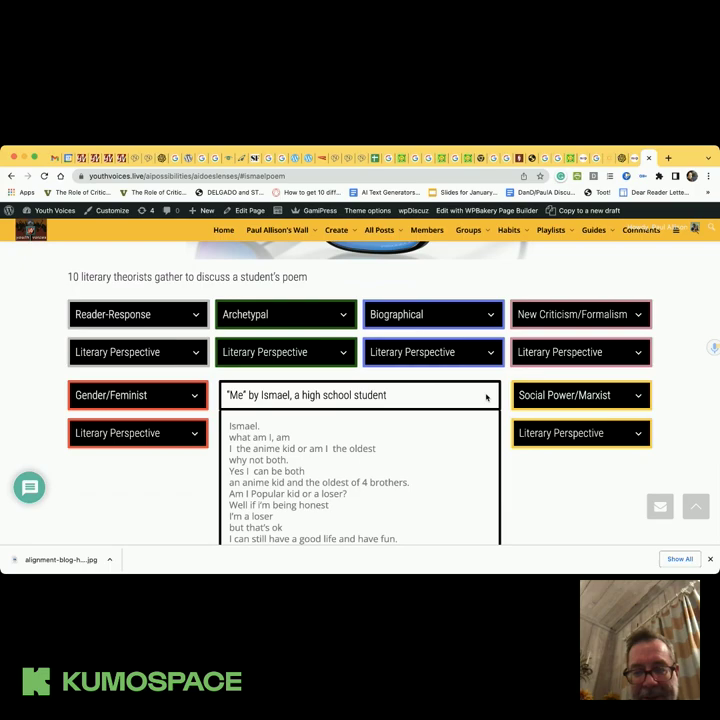
scroll(407, 482, down, 4)
scroll(407, 482, up, 5)
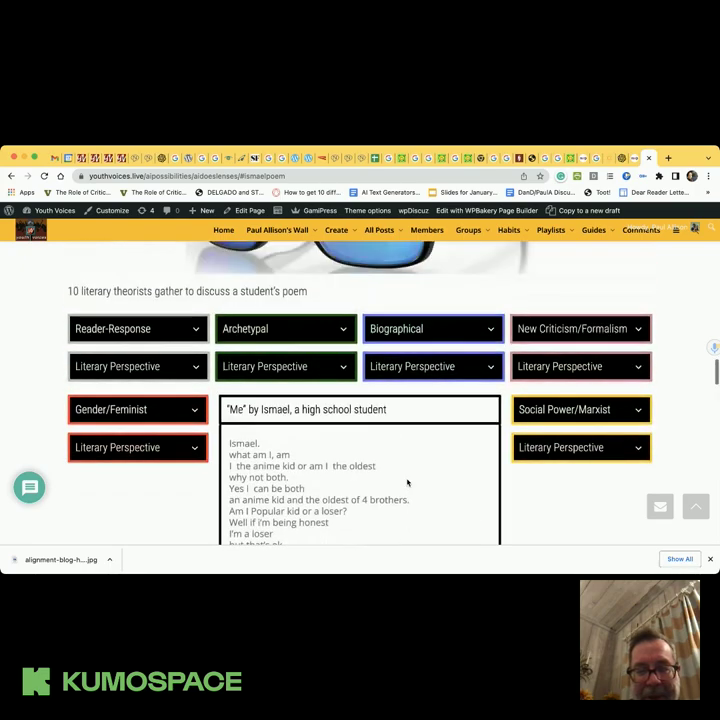
scroll(407, 482, up, 1)
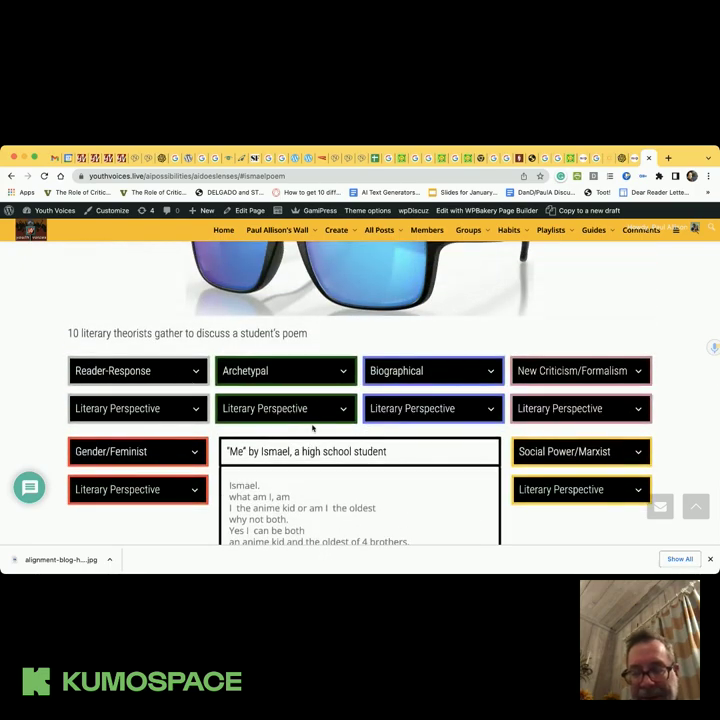
scroll(606, 488, down, 1)
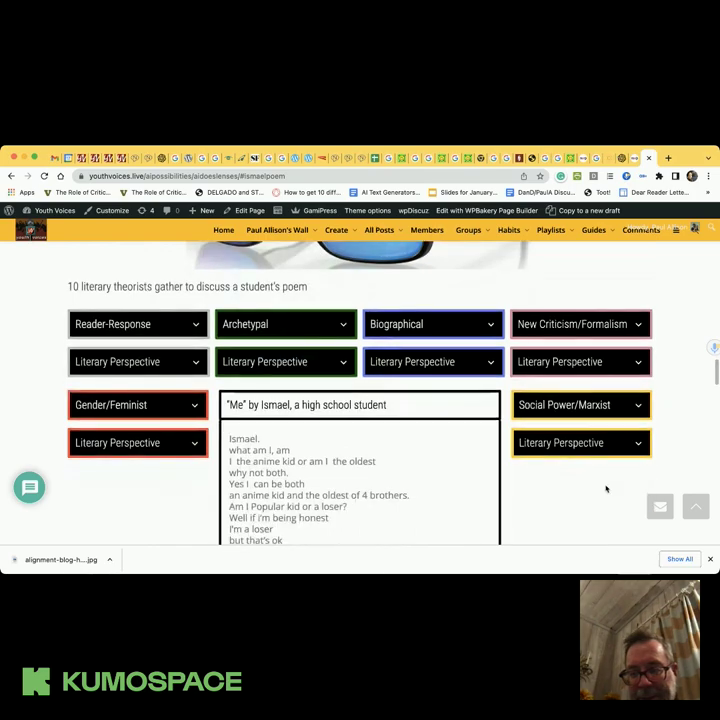
Expand the Social Power/Marxist lens beside "Me" and read its first response and the start of the second against the poem
click(636, 405)
scroll(590, 477, down, 3)
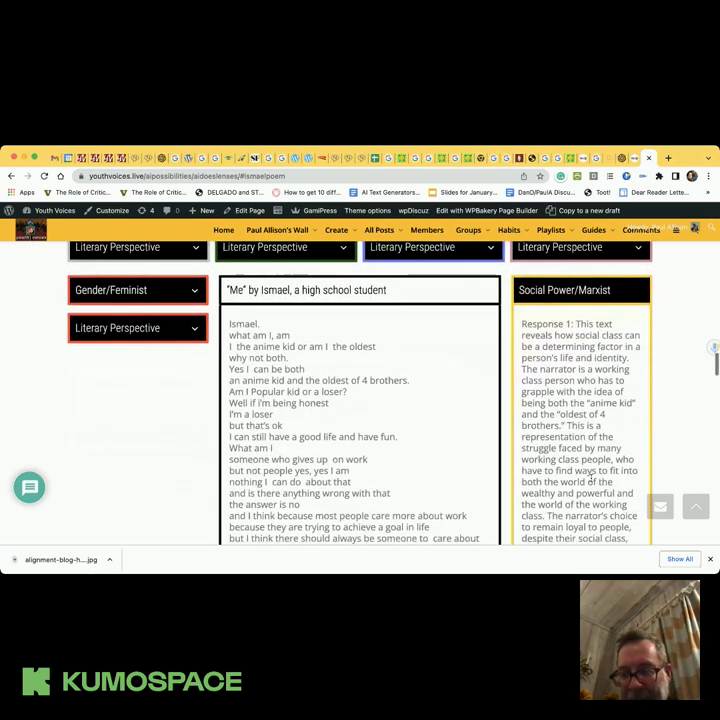
scroll(590, 477, down, 1)
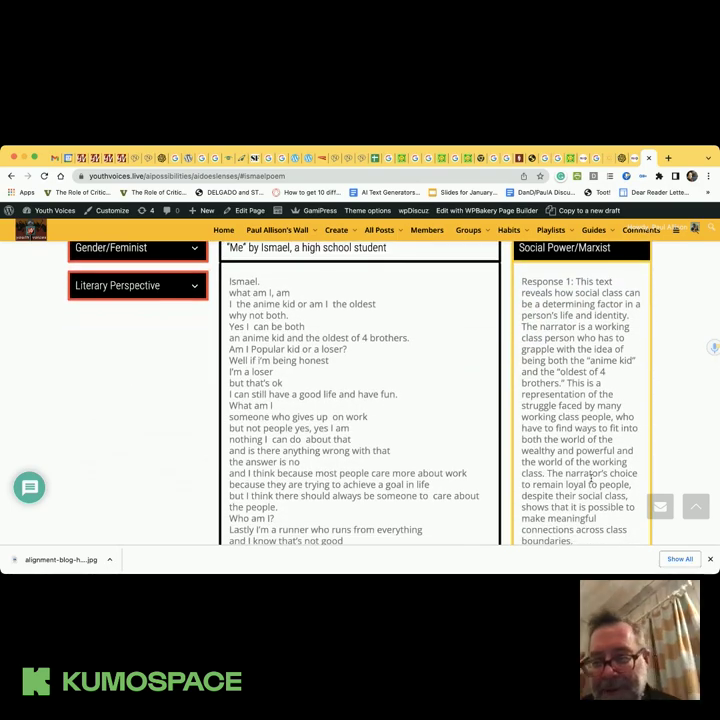
scroll(601, 400, down, 1)
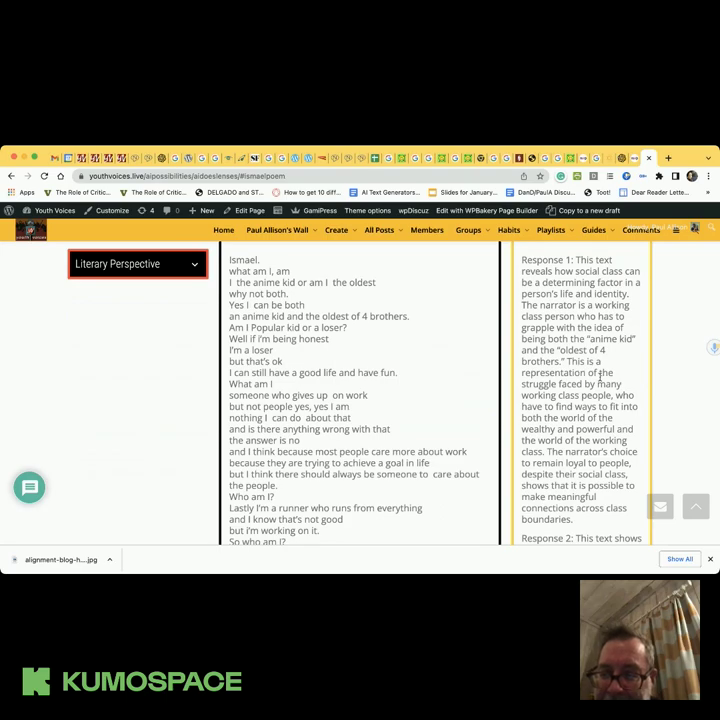
scroll(600, 376, down, 1)
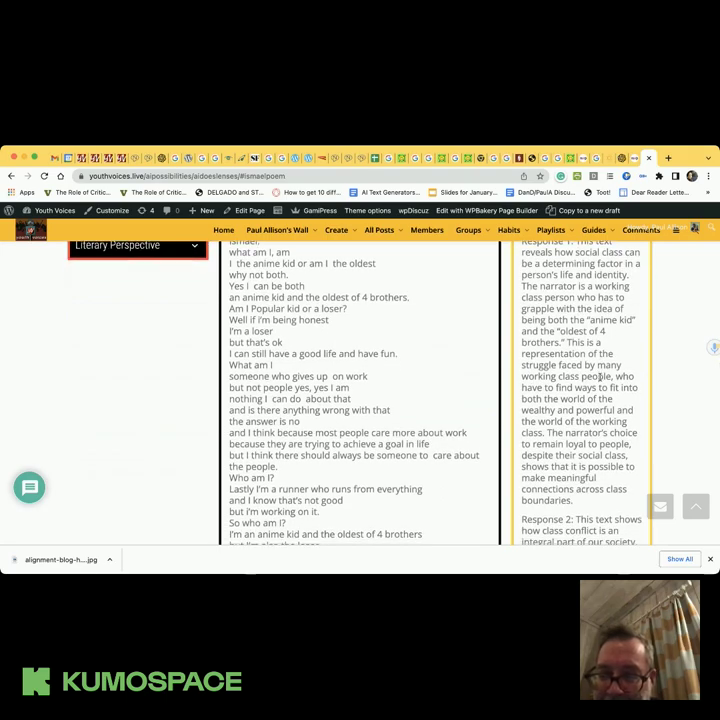
scroll(600, 376, down, 1)
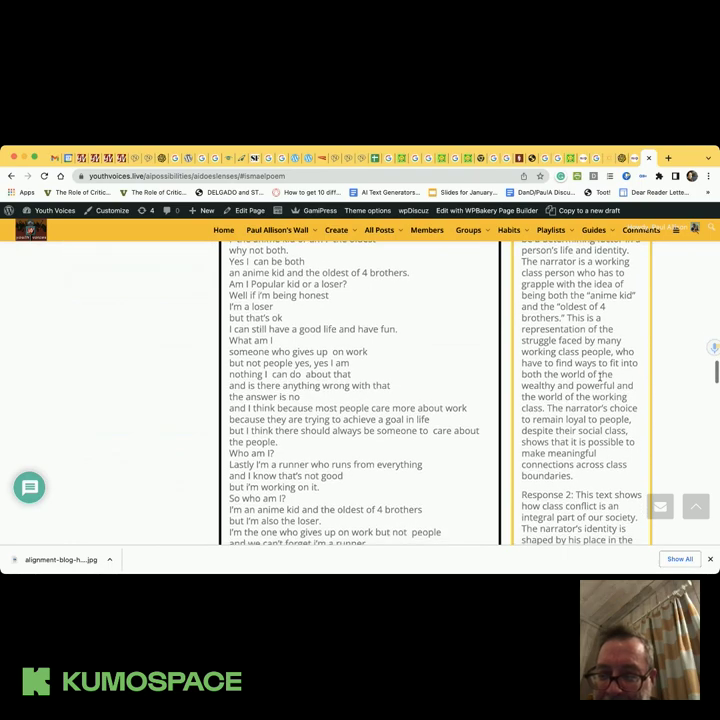
scroll(600, 376, down, 2)
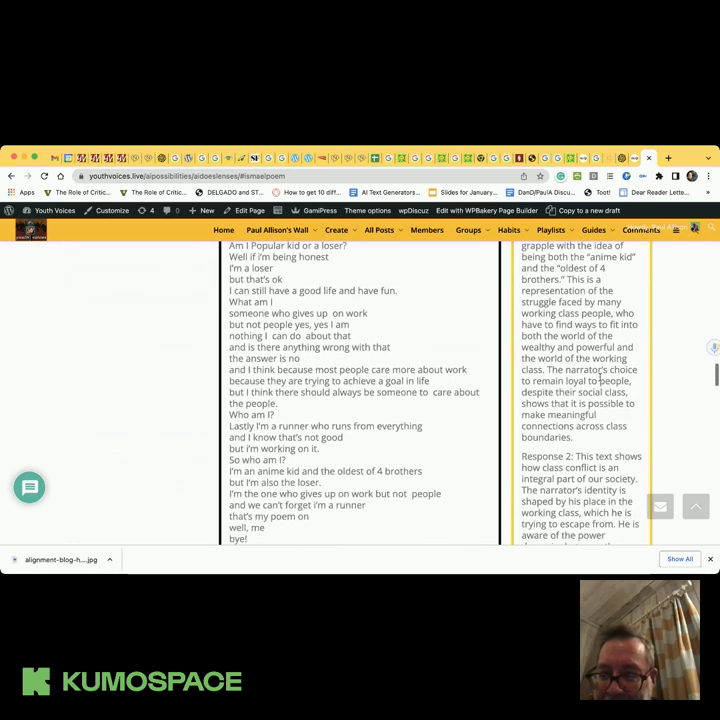
scroll(600, 378, down, 1)
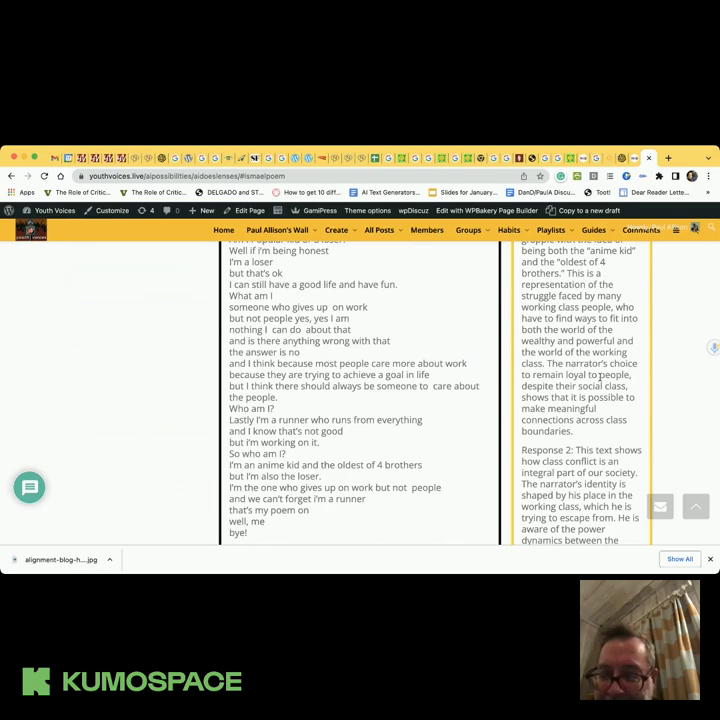
scroll(600, 377, down, 1)
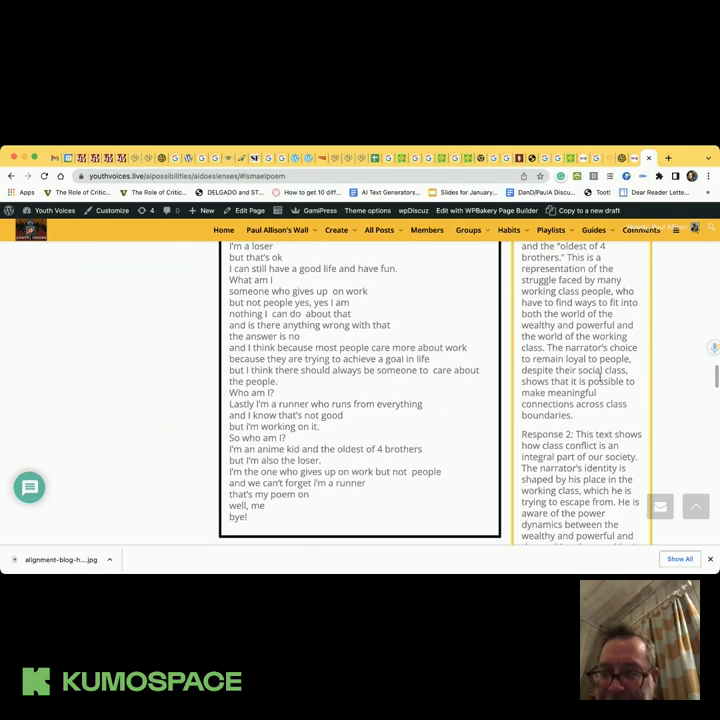
scroll(600, 377, down, 1)
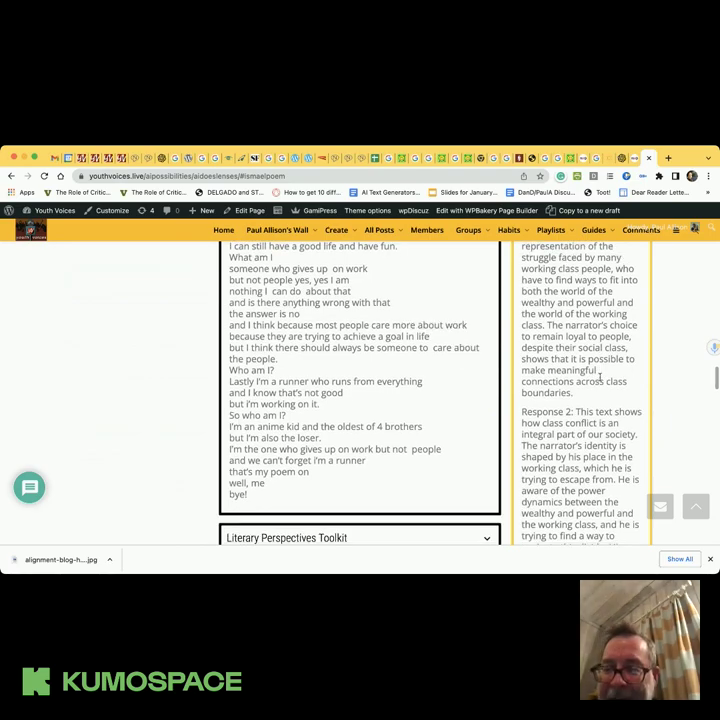
scroll(600, 377, down, 1)
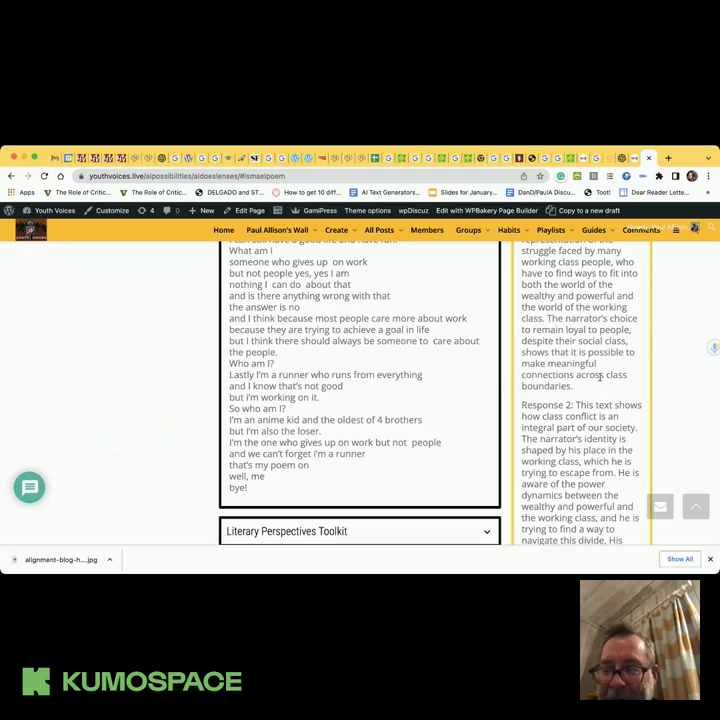
Read the second and third responses of the Social Power/Marxist lens on the student's poem "Me"
scroll(600, 377, up, 3)
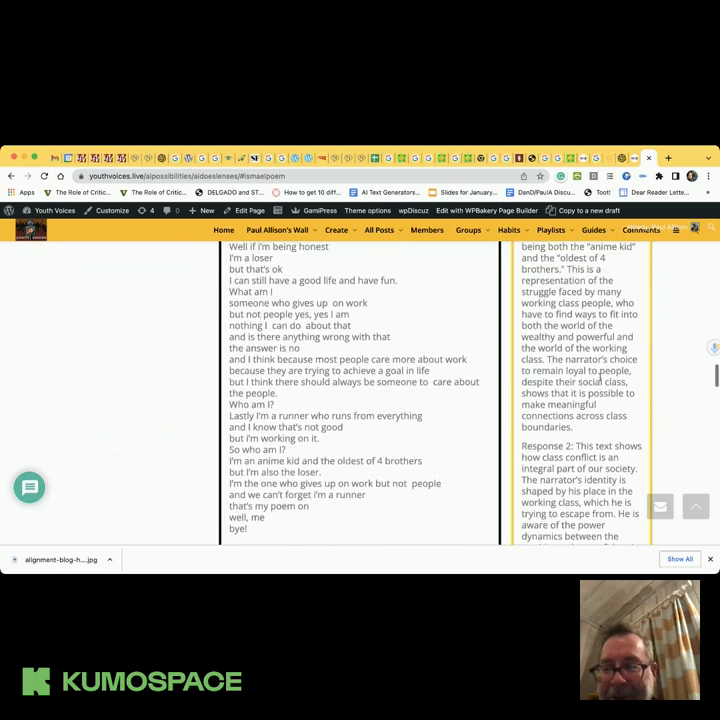
scroll(600, 377, down, 5)
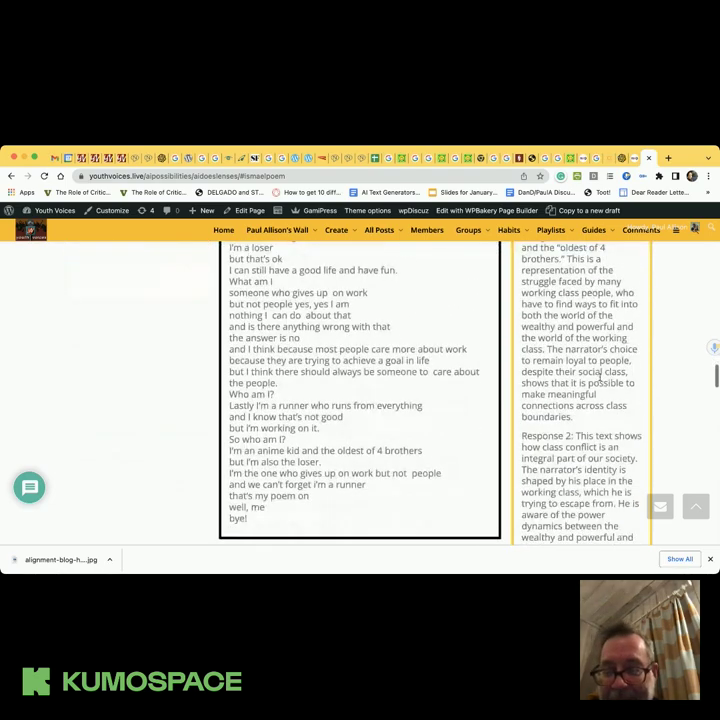
scroll(600, 377, down, 1)
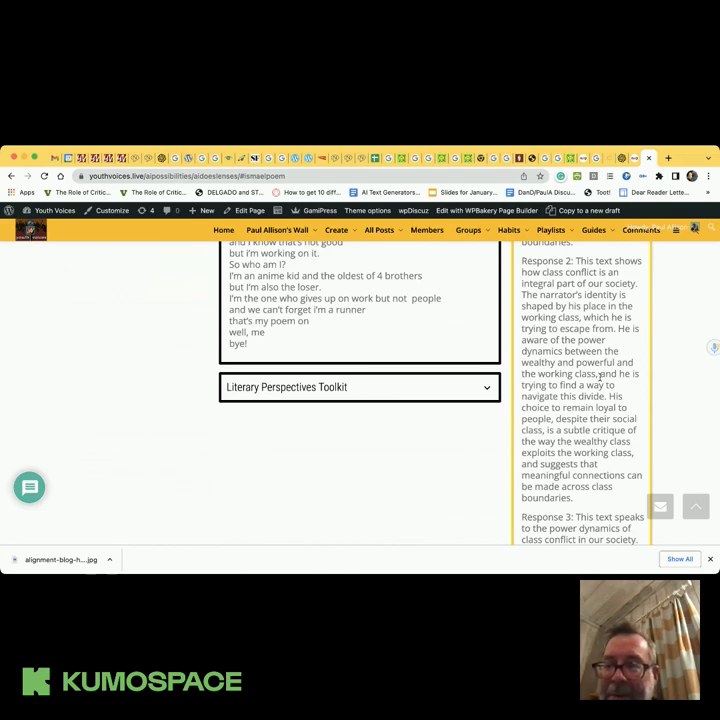
scroll(600, 376, down, 1)
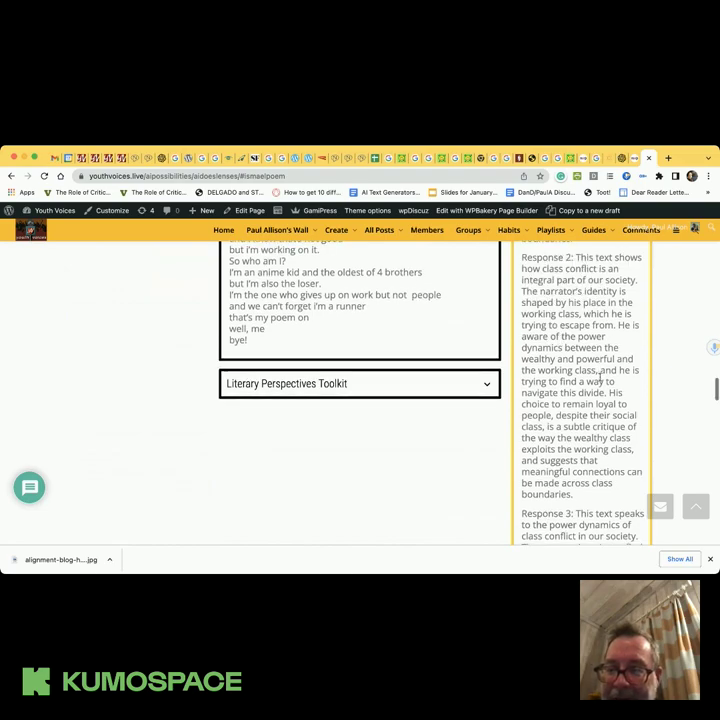
scroll(600, 376, down, 1)
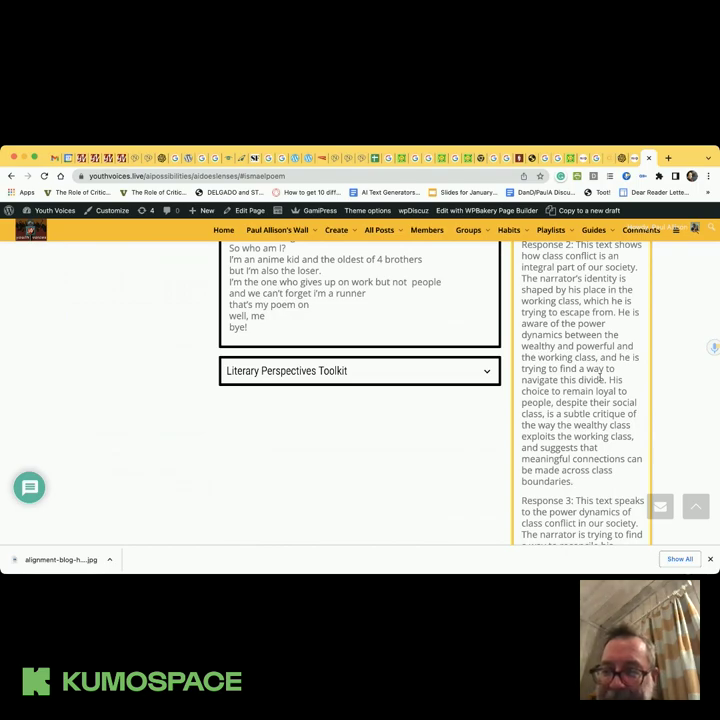
scroll(600, 377, down, 1)
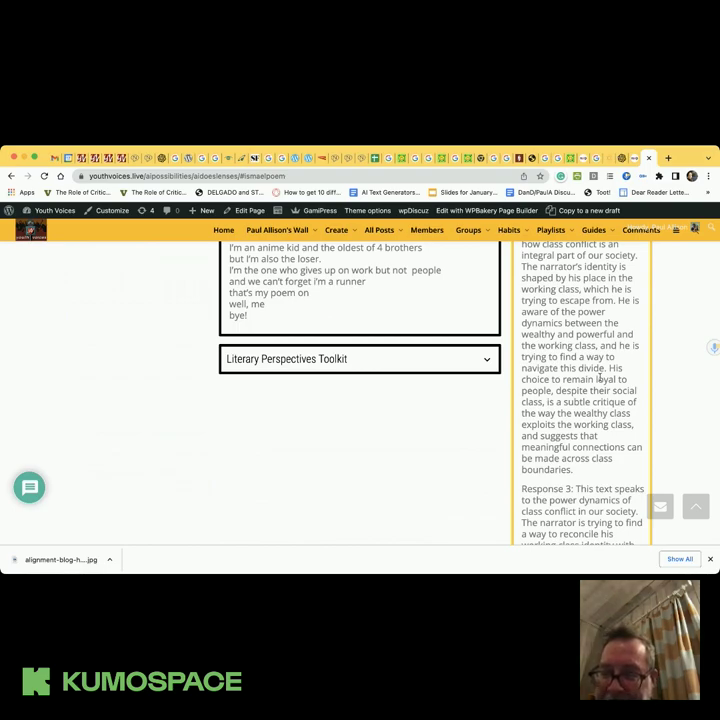
scroll(600, 378, down, 2)
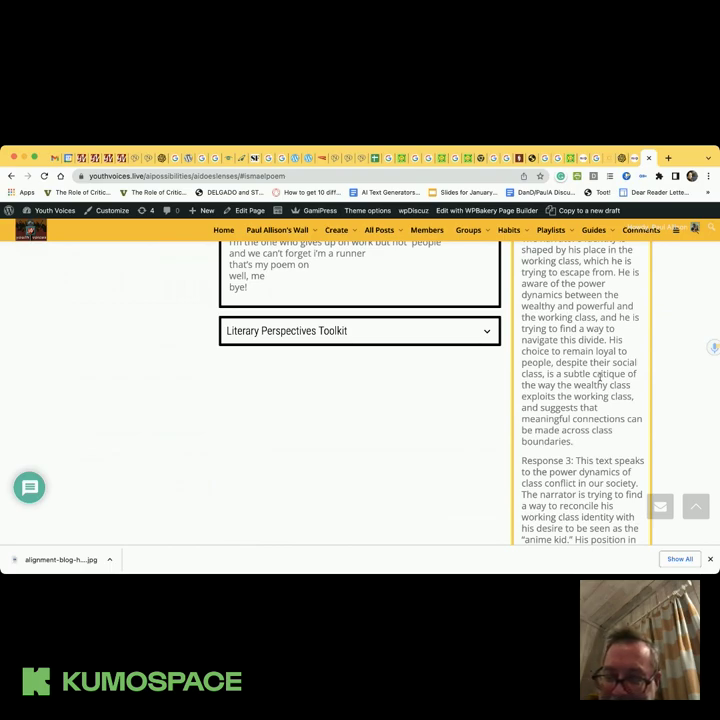
scroll(600, 376, down, 3)
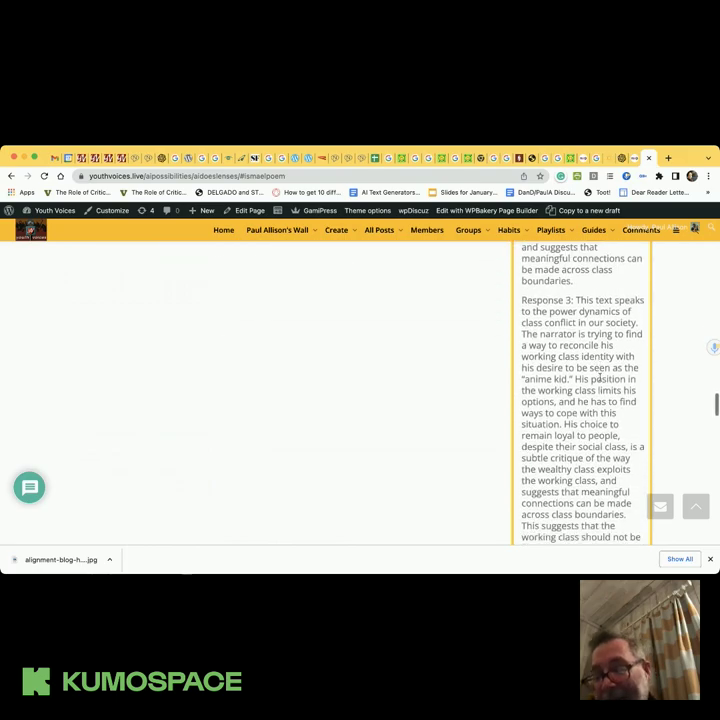
scroll(600, 378, down, 1)
scroll(600, 376, down, 2)
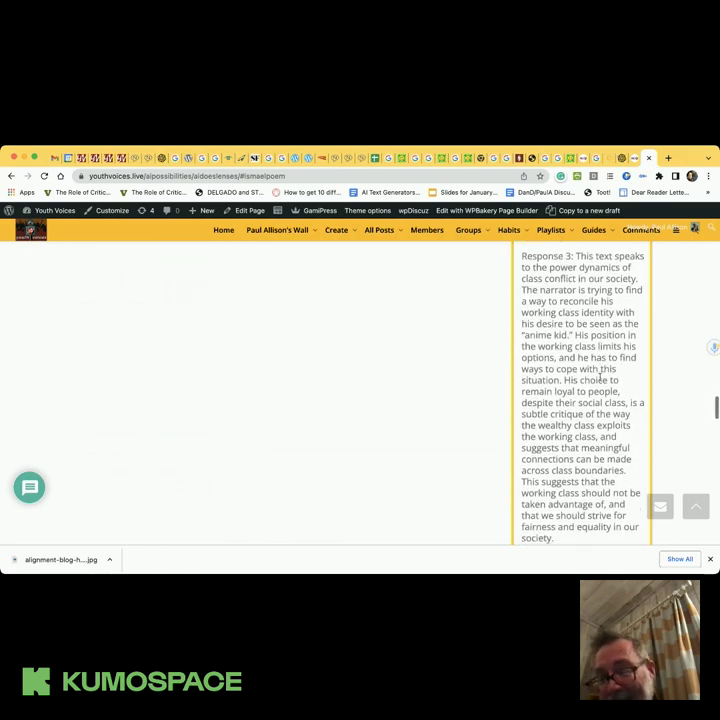
Return to the start of the Social Power/Marxist lens beside "Me" and collapse it
scroll(600, 376, up, 5)
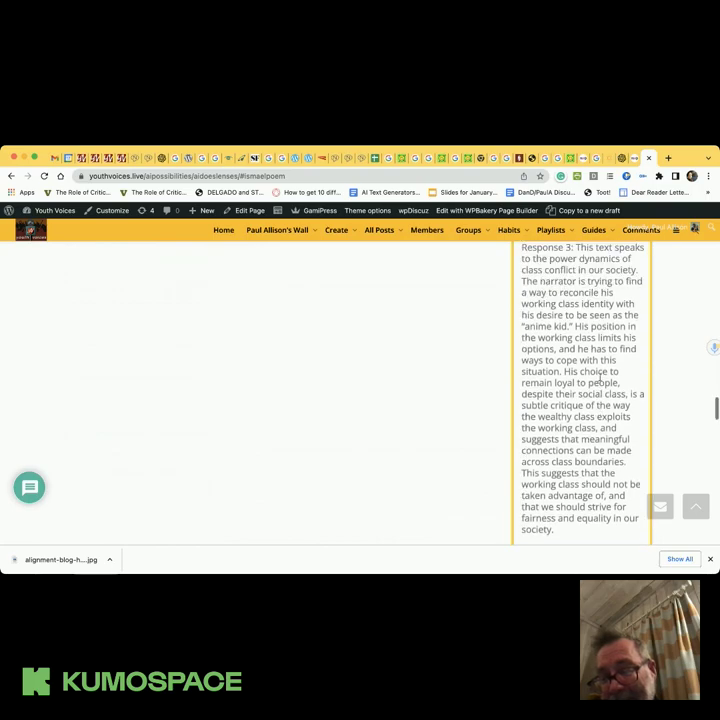
scroll(600, 378, up, 8)
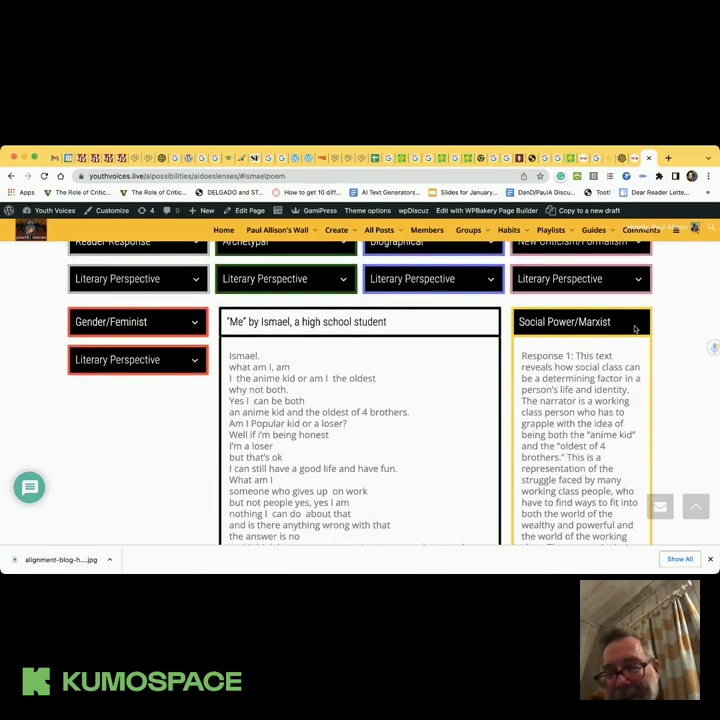
click(634, 328)
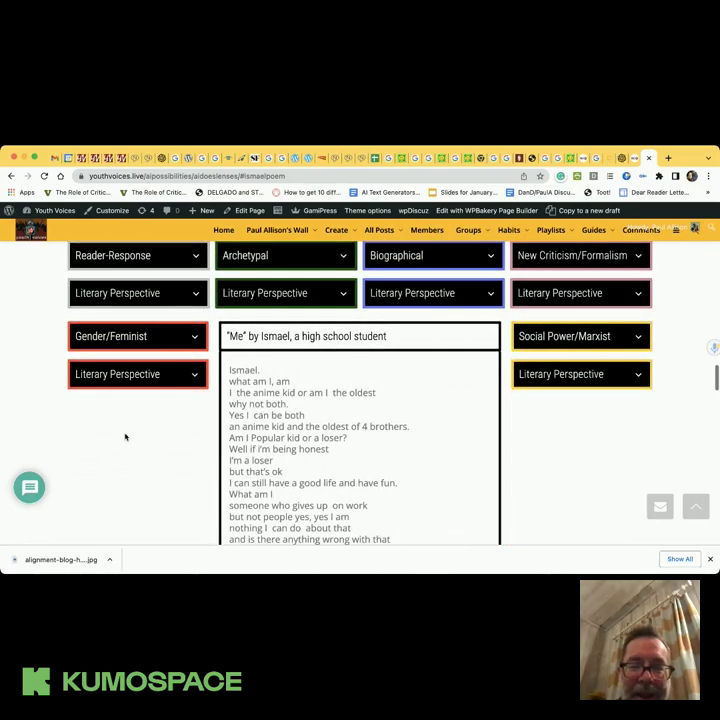
Review the guide's "Read this first" directions and the grid of 10 lenses and theory cards around "Mushrooms"
scroll(125, 437, up, 15)
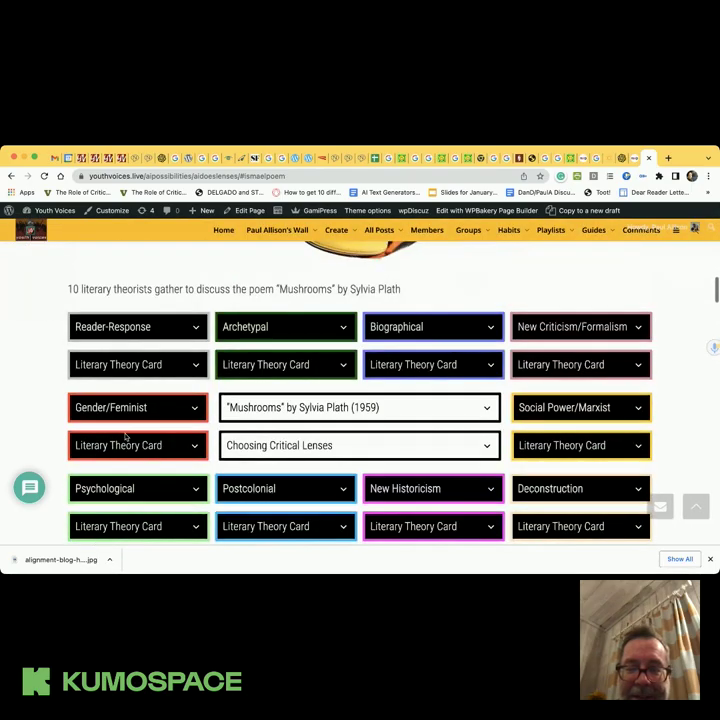
scroll(125, 437, up, 5)
scroll(125, 437, down, 10)
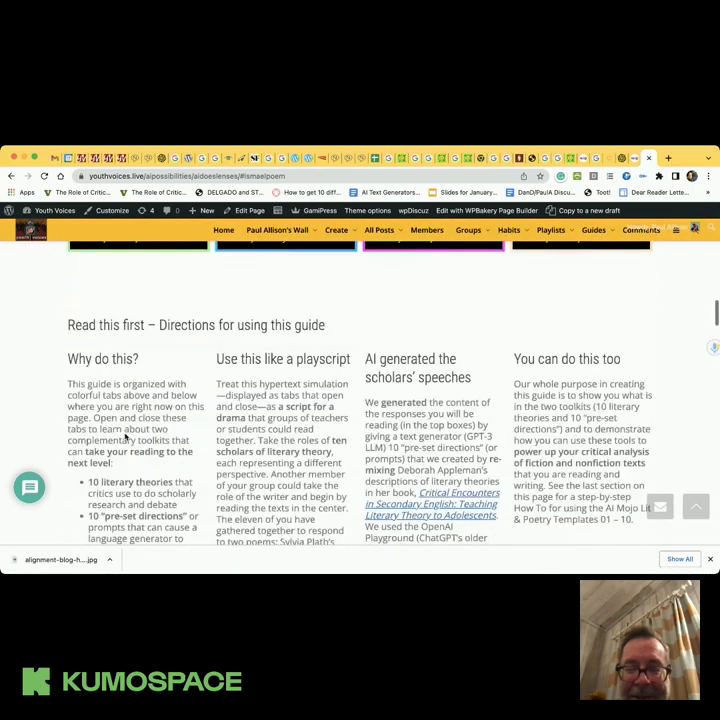
scroll(125, 437, down, 3)
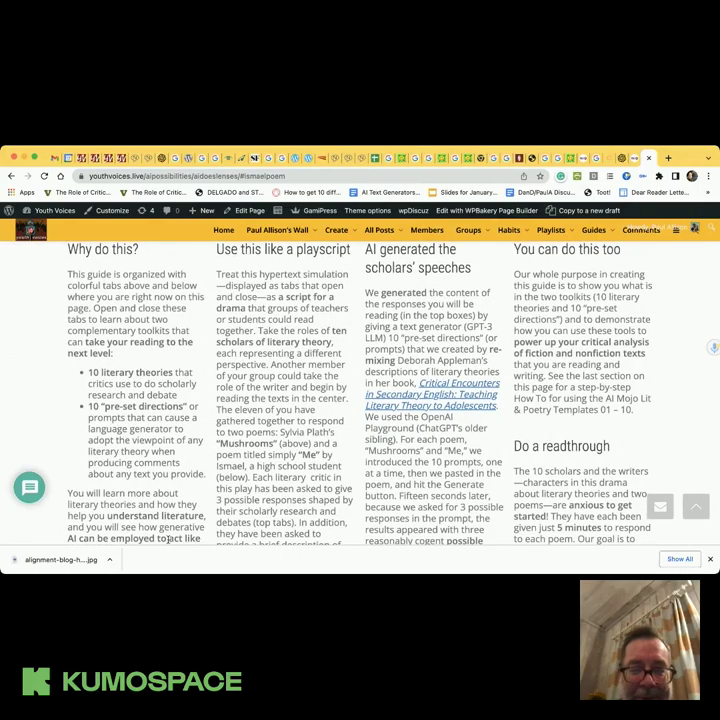
scroll(167, 540, down, 1)
scroll(167, 541, down, 10)
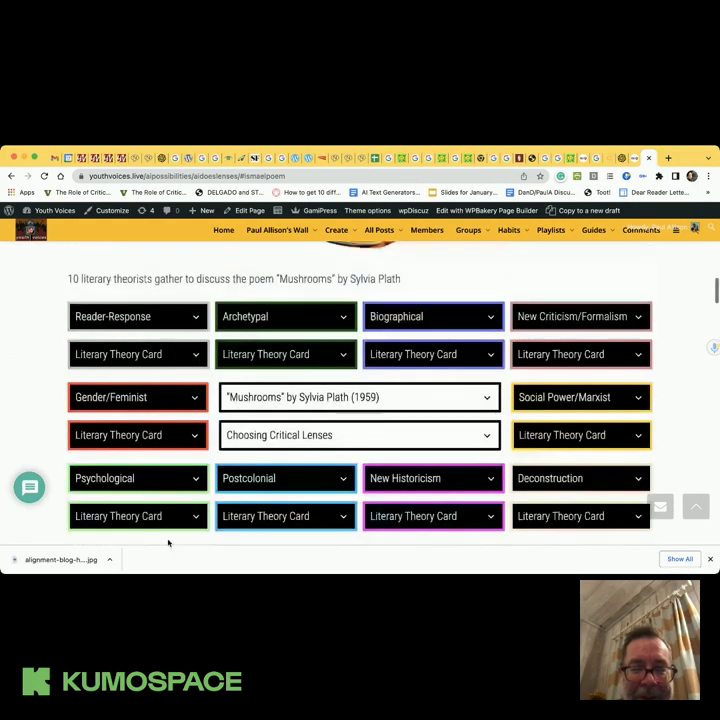
scroll(167, 541, up, 3)
scroll(167, 541, down, 3)
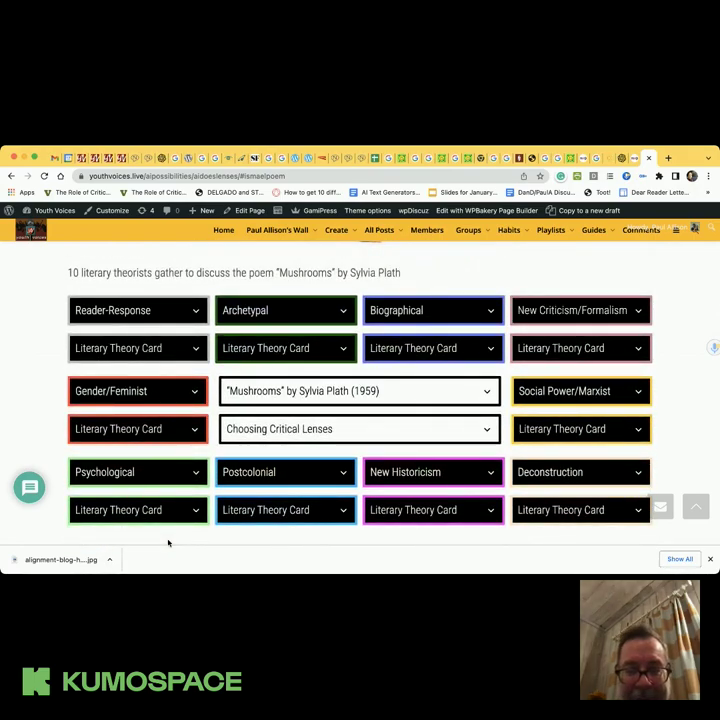
scroll(167, 541, down, 2)
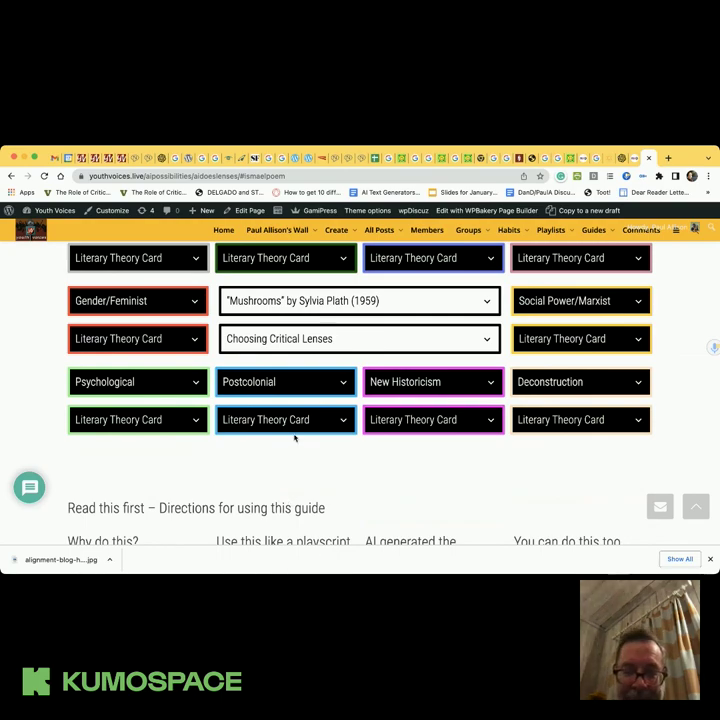
Go back to the student's poem section and collapse the poem "Me"
scroll(298, 438, down, 20)
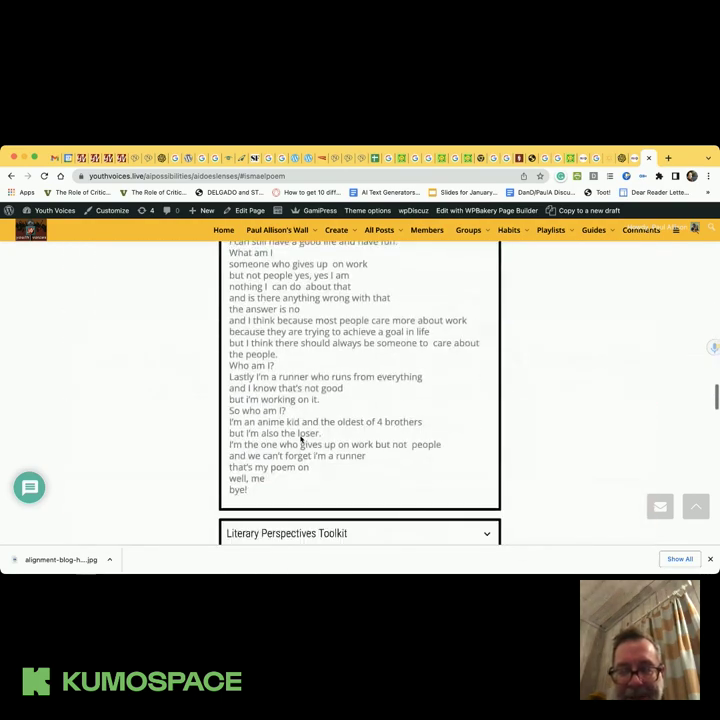
scroll(300, 440, down, 3)
scroll(300, 436, up, 8)
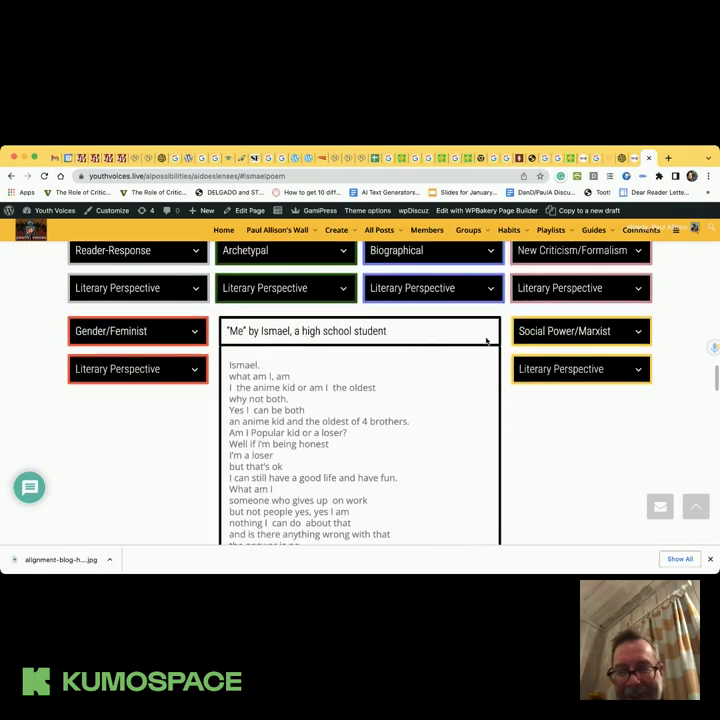
click(450, 340)
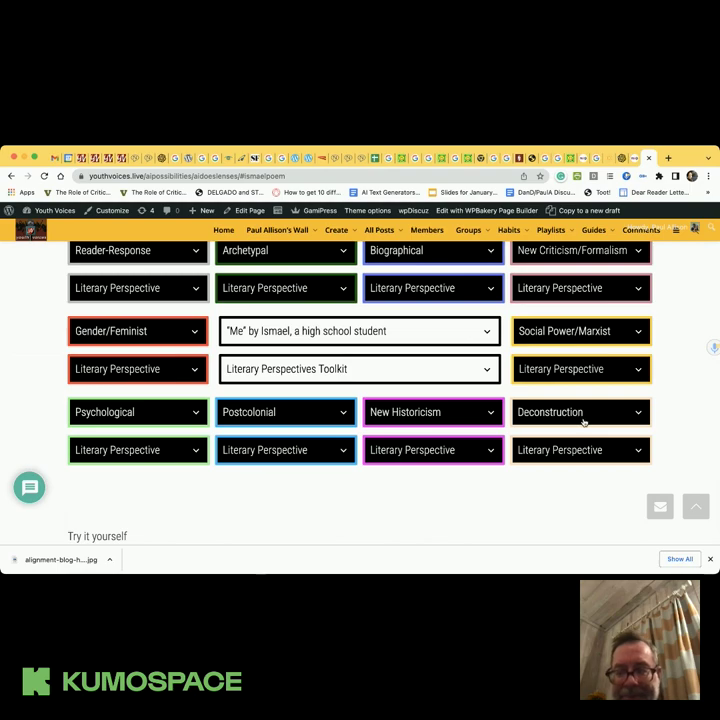
Expand the Literary Perspectives Toolkit below "Me" and look over its illustration, explanation of literary perspectives and source credit
scroll(535, 500, down, 1)
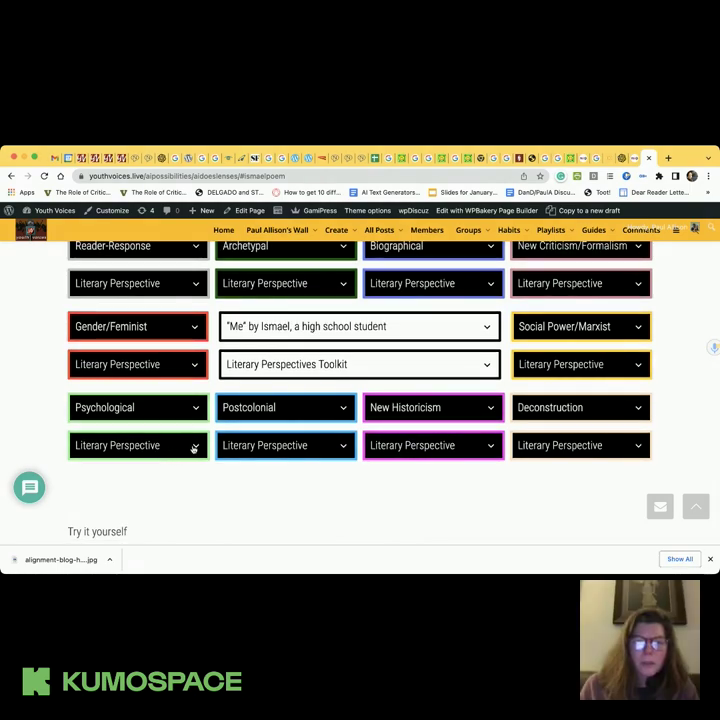
click(342, 368)
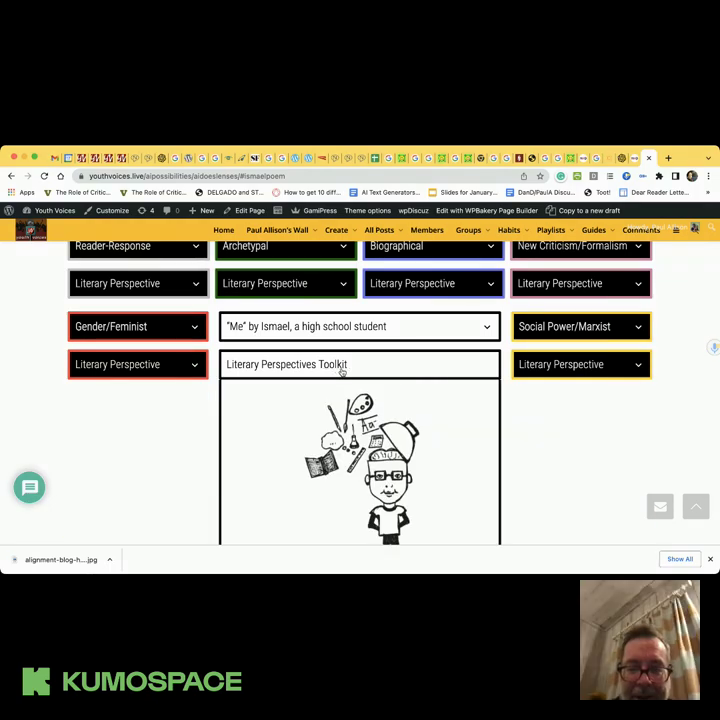
scroll(372, 490, down, 6)
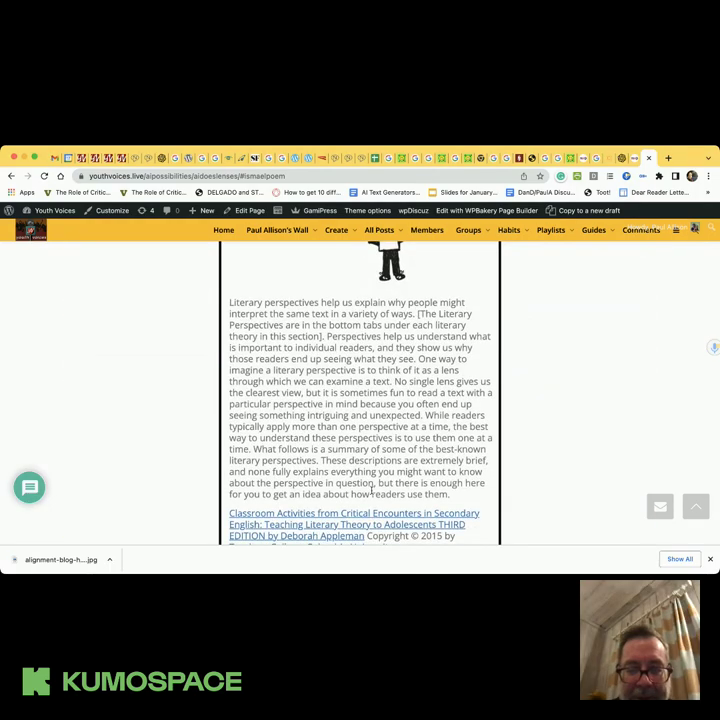
scroll(372, 490, up, 3)
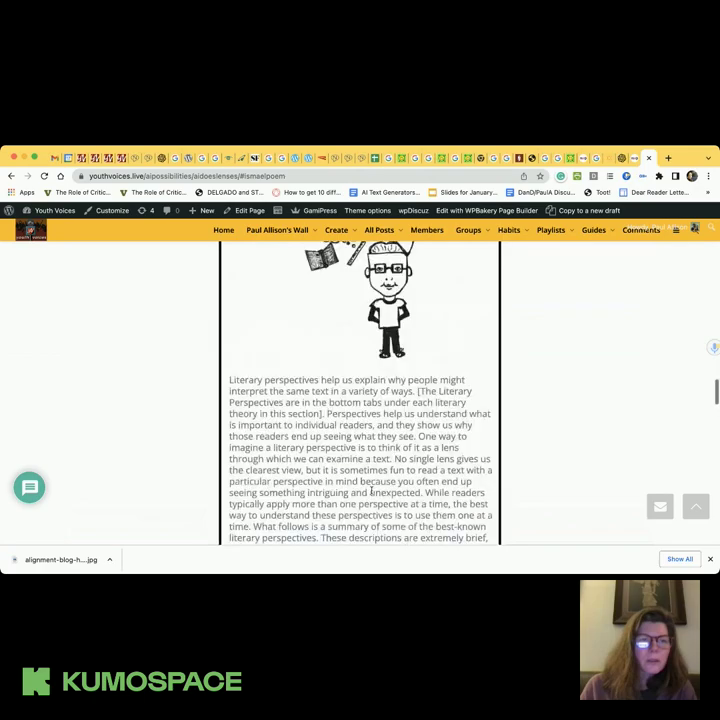
scroll(372, 490, up, 3)
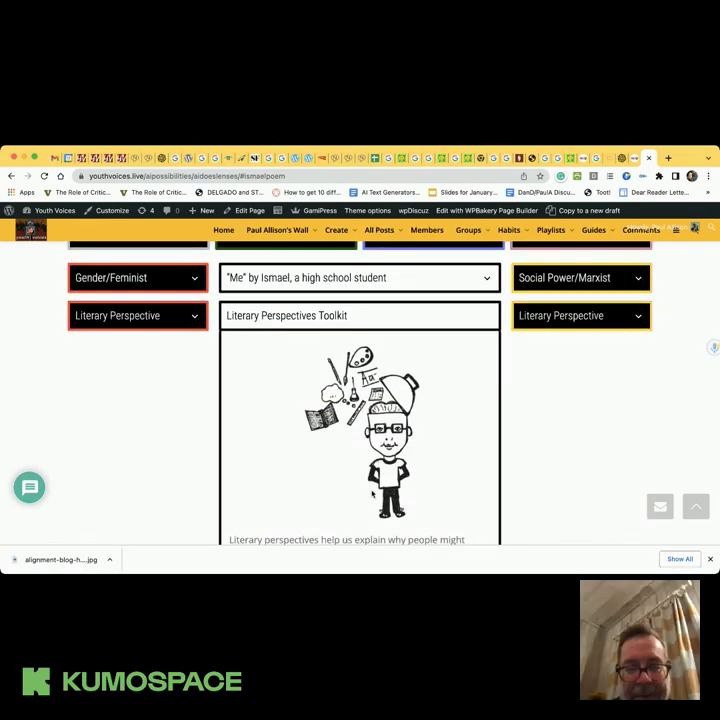
scroll(372, 493, down, 3)
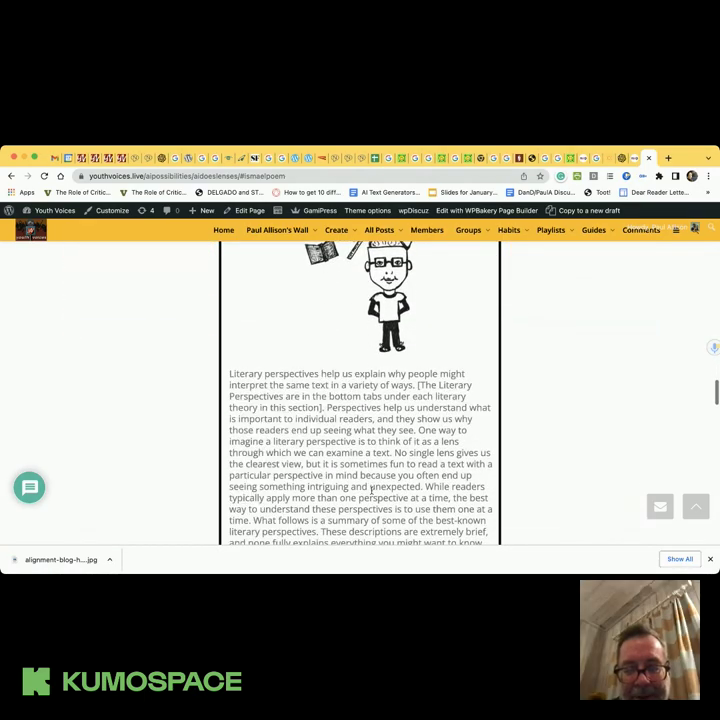
scroll(372, 491, down, 3)
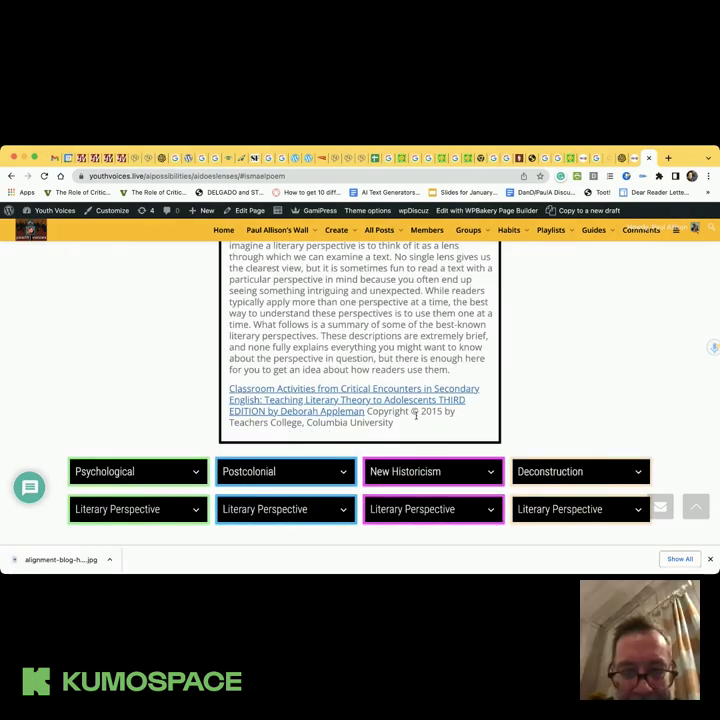
scroll(398, 411, up, 5)
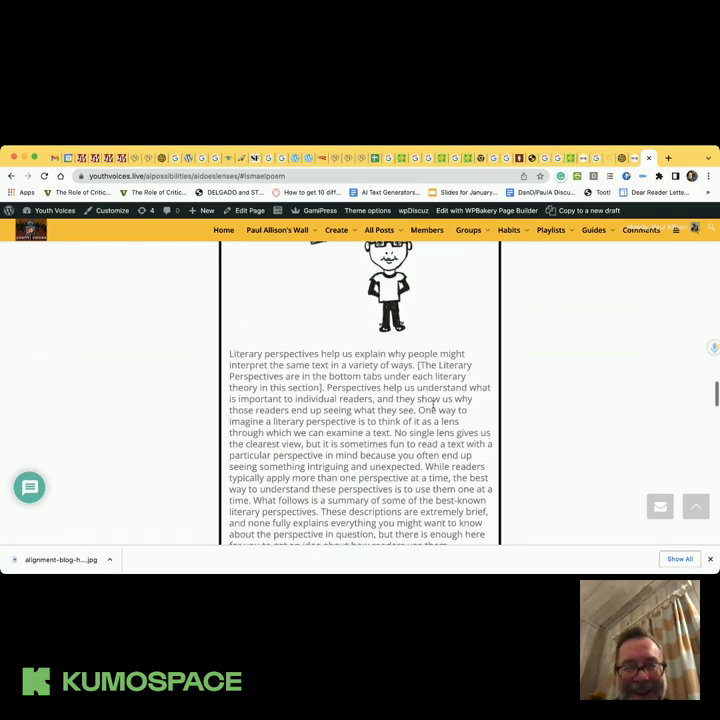
scroll(432, 406, up, 2)
scroll(430, 400, down, 3)
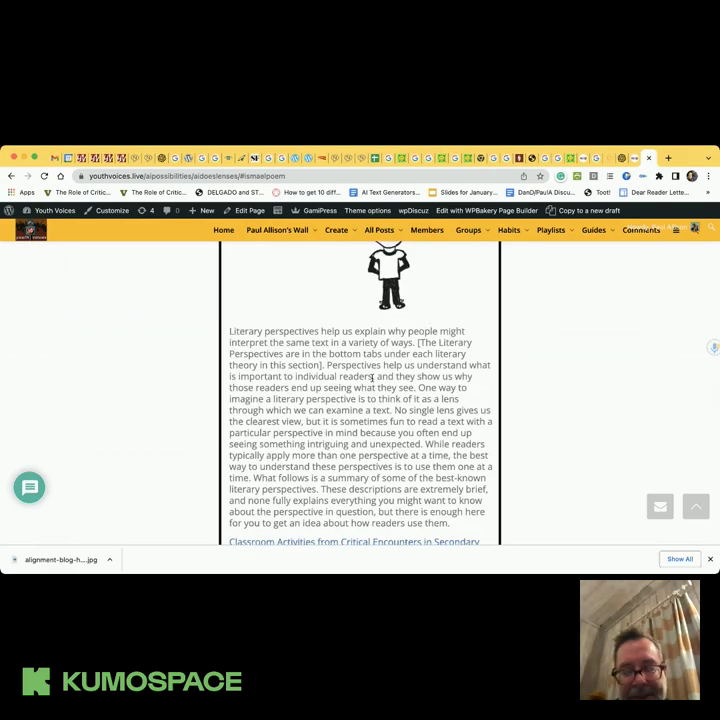
scroll(352, 446, up, 2)
scroll(352, 446, down, 6)
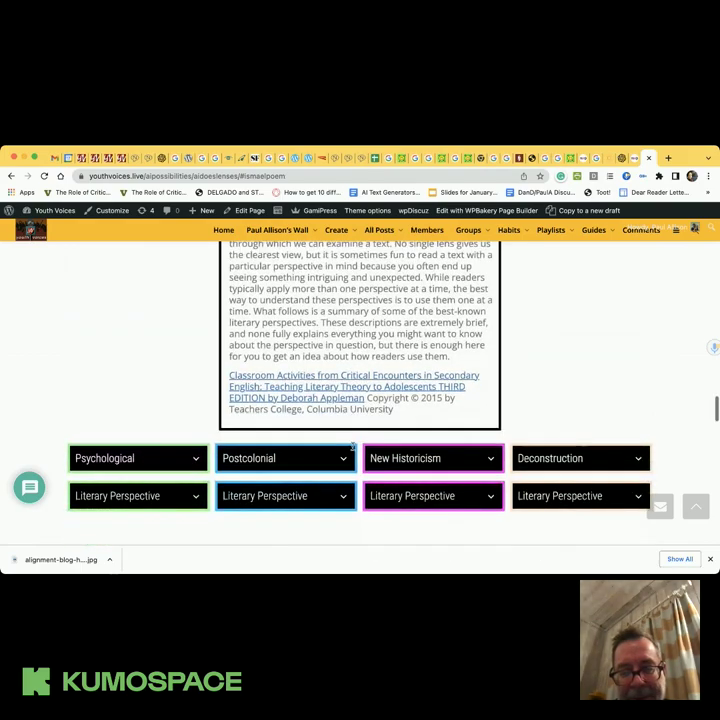
scroll(390, 350, up, 6)
scroll(406, 375, up, 3)
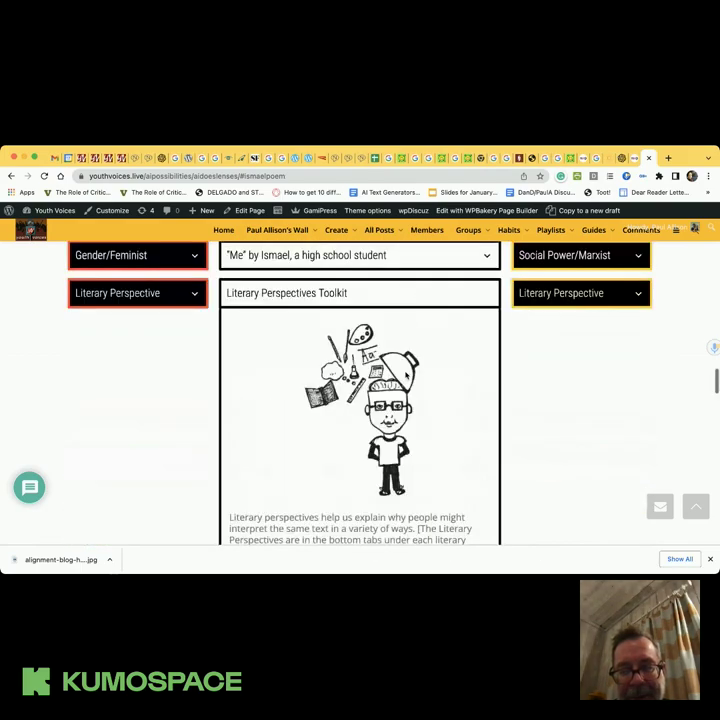
Expand the Literary Perspective under the Gender/Feminist lens beside "Me", skim its description and collapse it again
click(156, 296)
scroll(152, 385, down, 4)
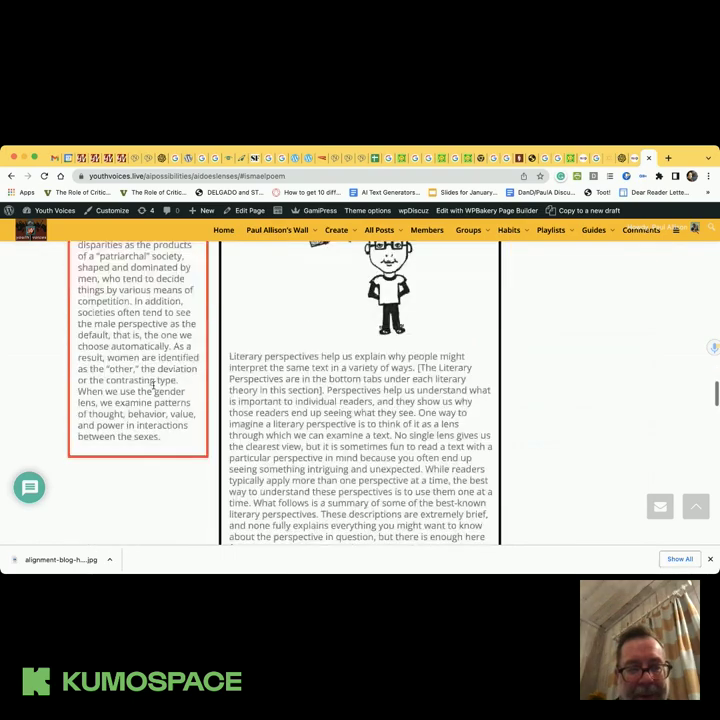
scroll(152, 385, up, 3)
scroll(153, 385, up, 1)
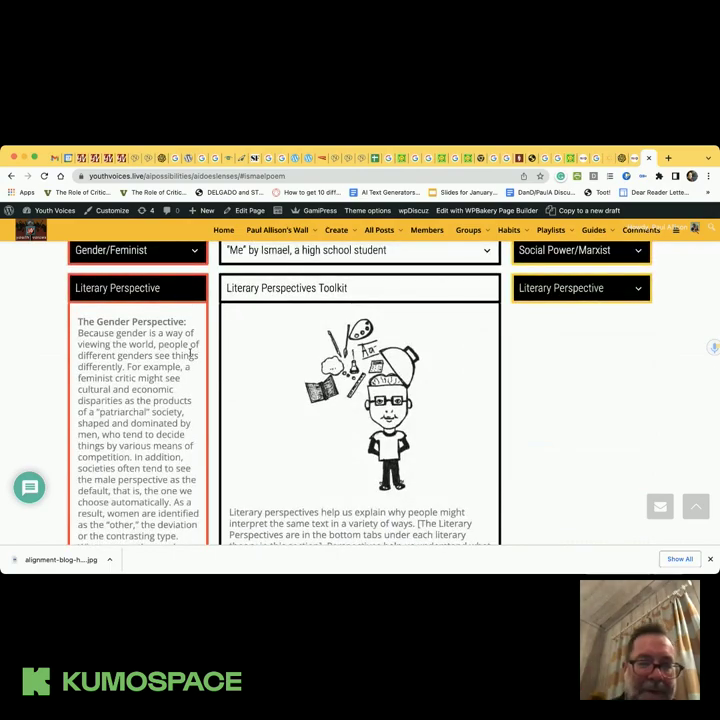
click(172, 288)
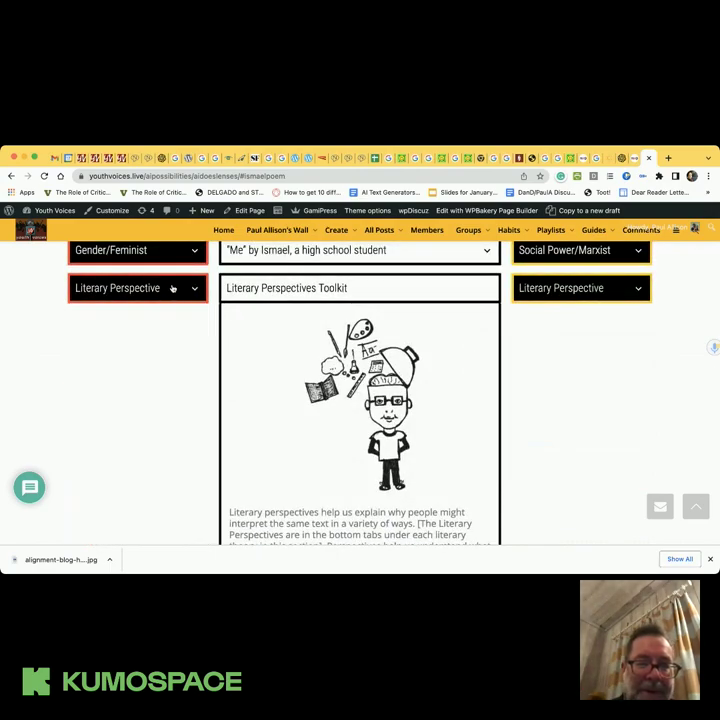
Return to the "Mushrooms" grid, expand the Literary Theory Card under Reader-Response, review its question, concerns, assumptions and directions, and collapse it
scroll(170, 315, up, 5)
scroll(169, 317, up, 10)
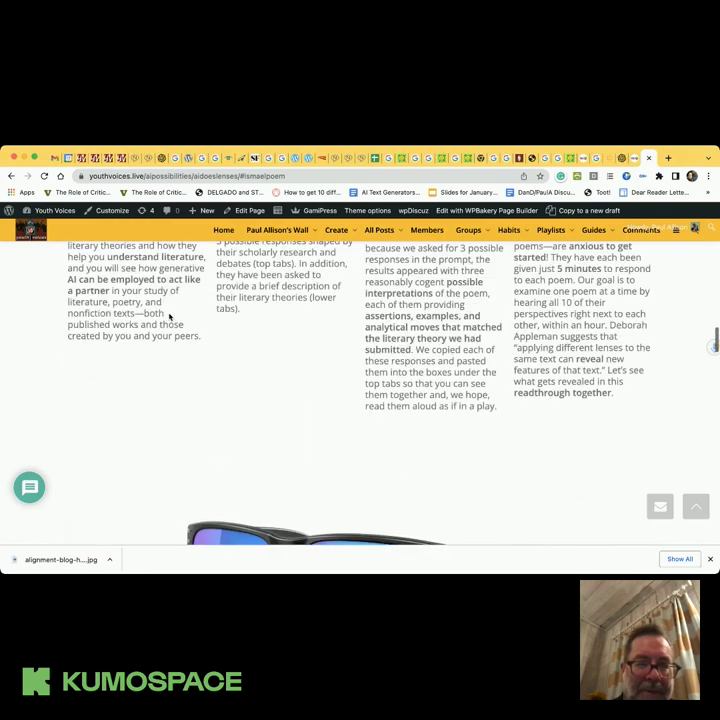
scroll(169, 317, up, 5)
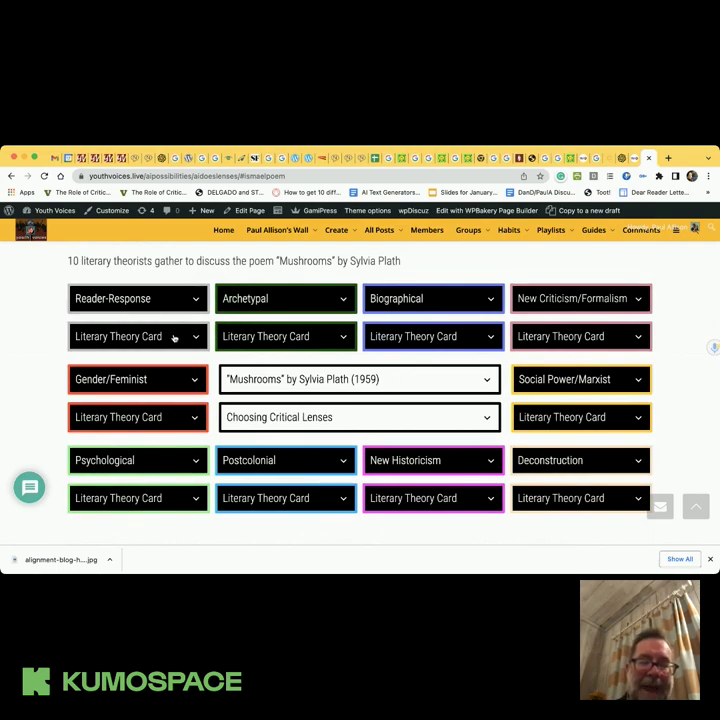
click(174, 338)
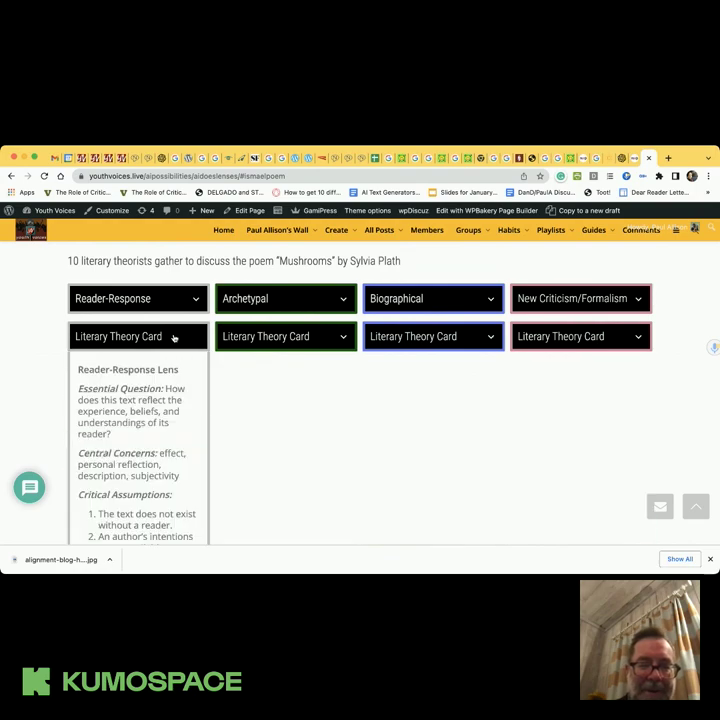
scroll(175, 435, down, 4)
scroll(175, 435, down, 4)
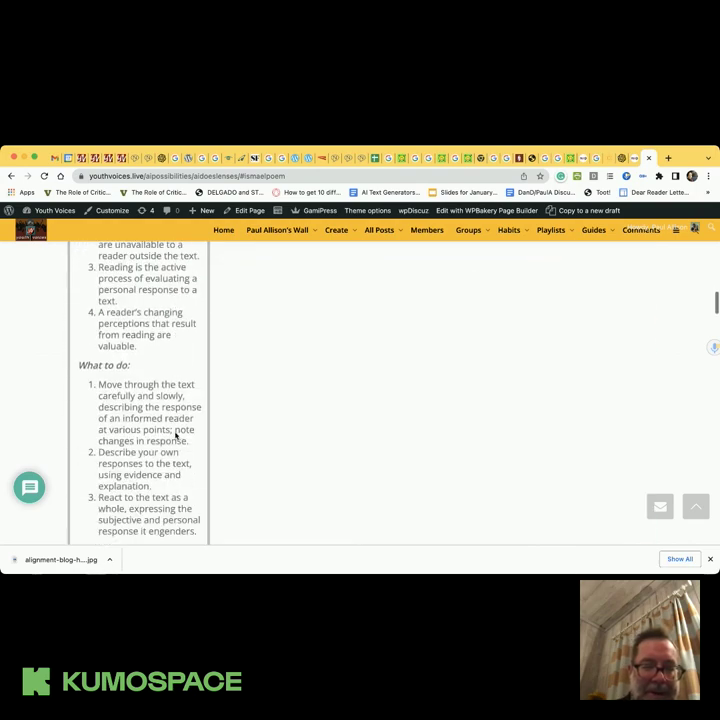
scroll(175, 435, up, 2)
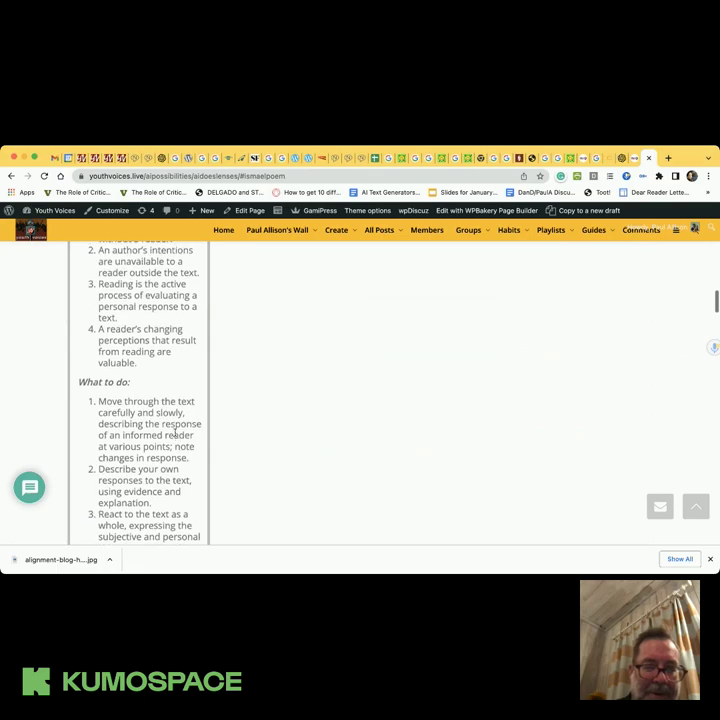
scroll(175, 435, up, 7)
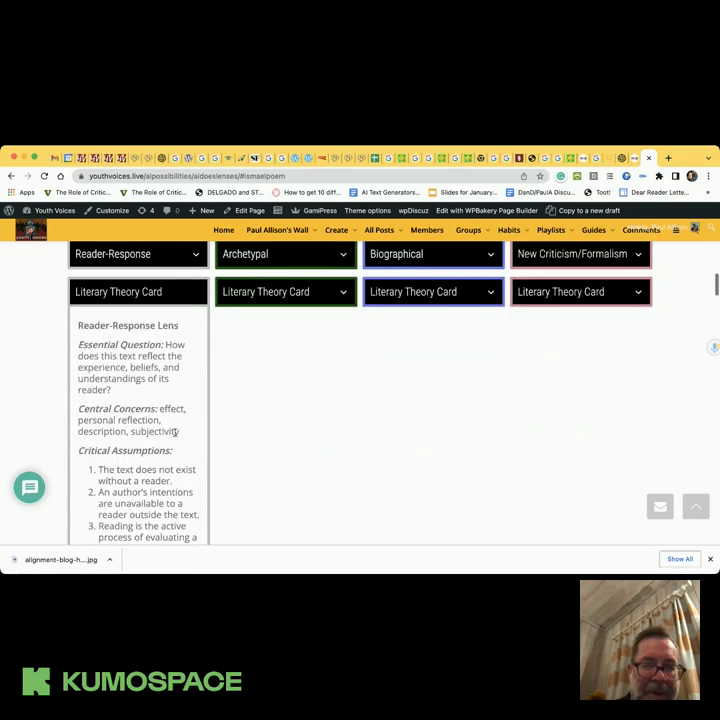
scroll(166, 447, down, 1)
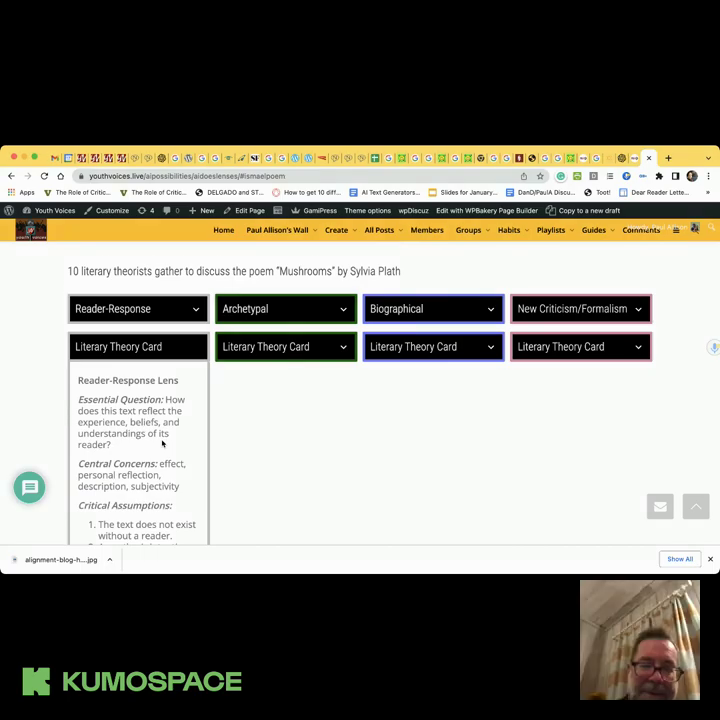
scroll(163, 443, down, 1)
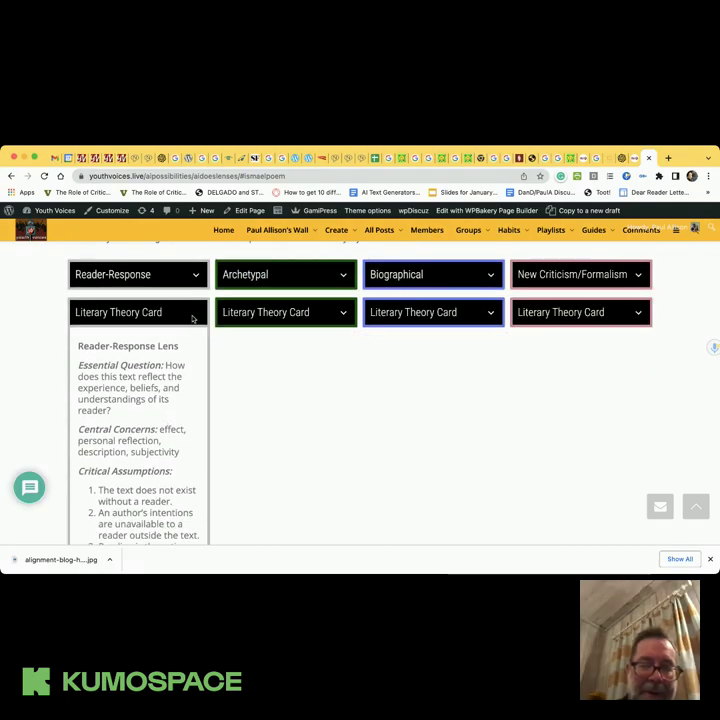
click(193, 316)
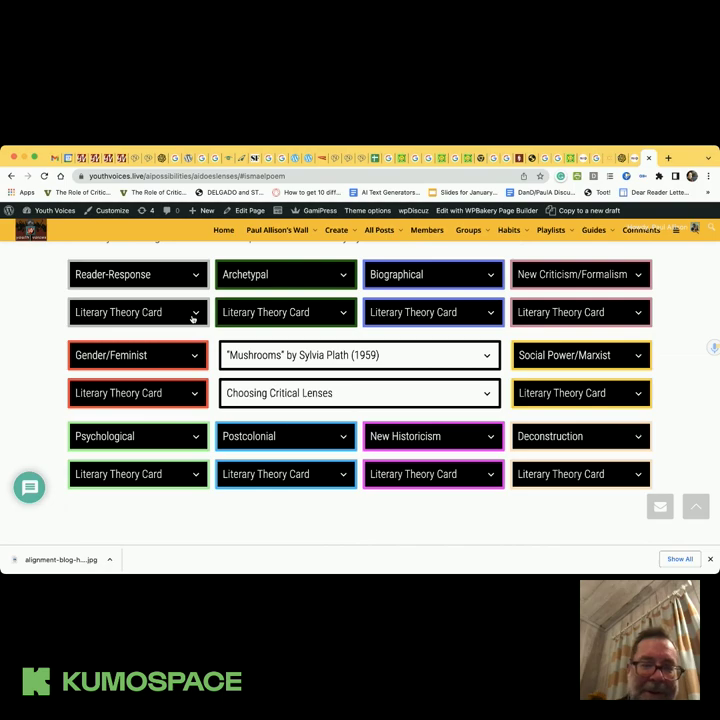
click(197, 316)
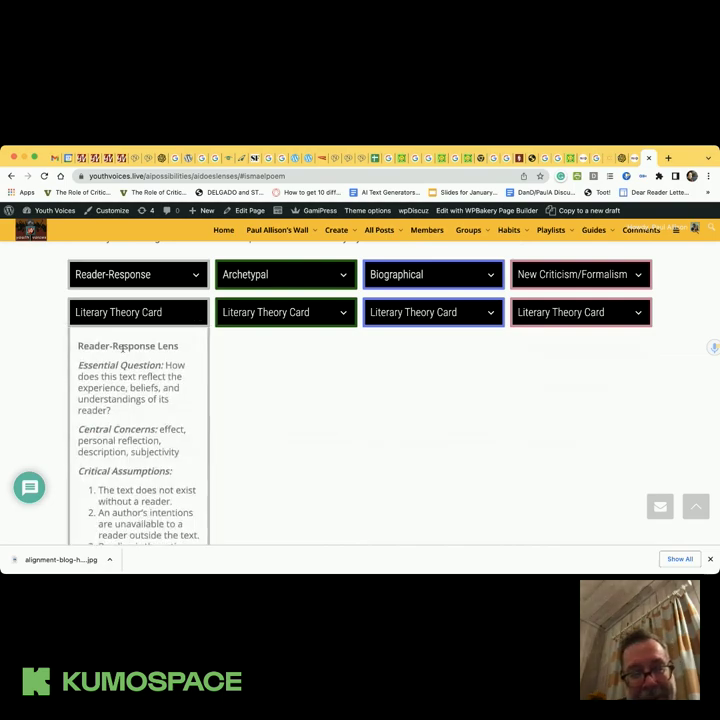
click(196, 315)
Look over the "Try it yourself" directions and the embedded AI Mojo video below the student's poem section
scroll(238, 450, down, 1)
scroll(238, 450, down, 5)
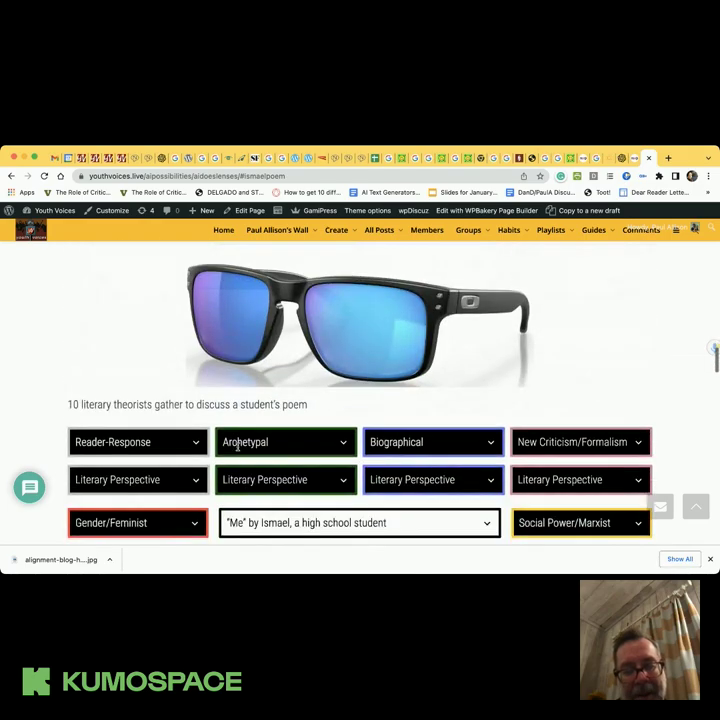
scroll(238, 450, down, 5)
scroll(238, 450, down, 5)
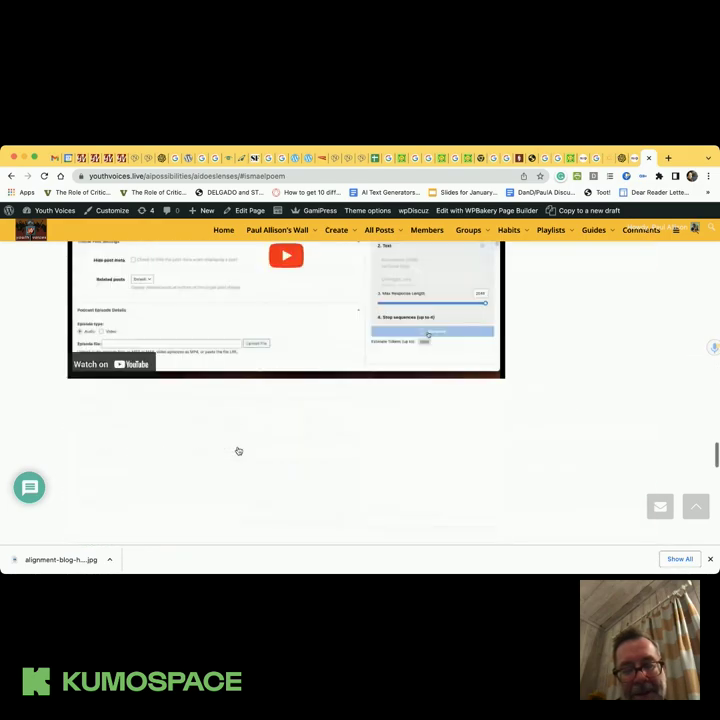
scroll(238, 450, up, 5)
scroll(238, 450, down, 1)
scroll(237, 447, down, 1)
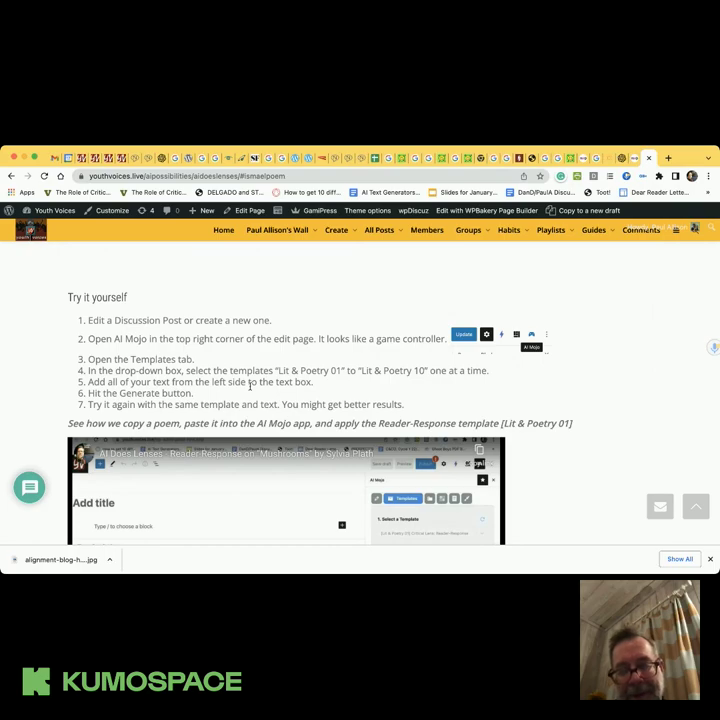
Go back to the grid around the student's poem "Me" and collapse the Literary Perspectives Toolkit
scroll(250, 386, up, 4)
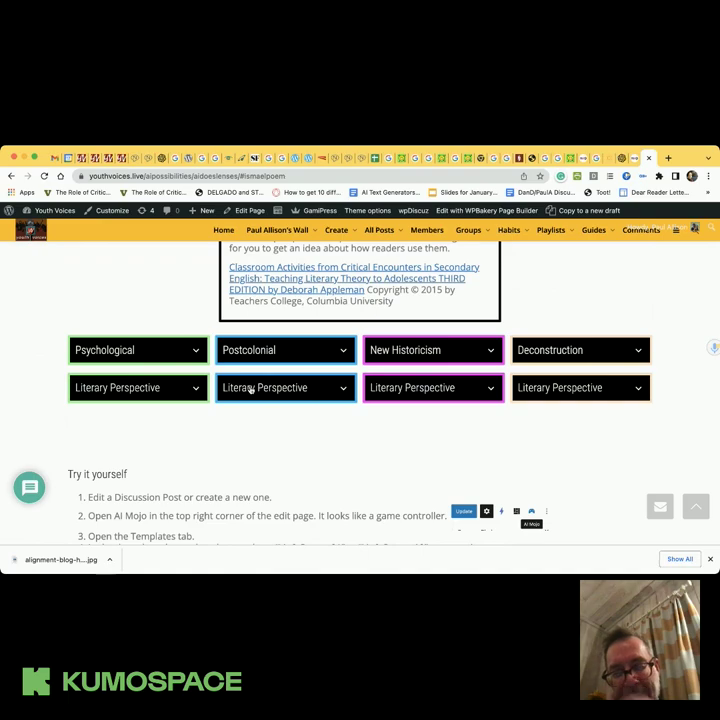
scroll(251, 389, up, 1)
scroll(250, 390, up, 15)
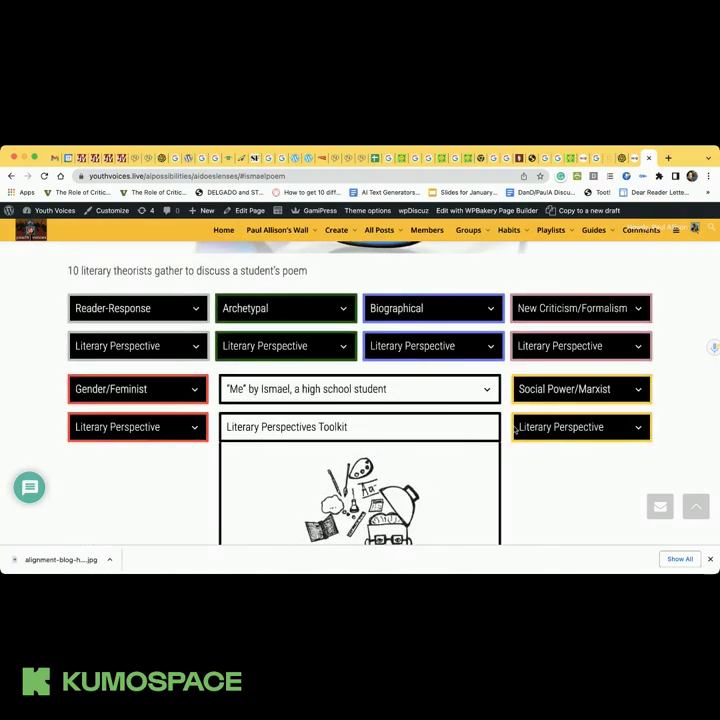
click(439, 437)
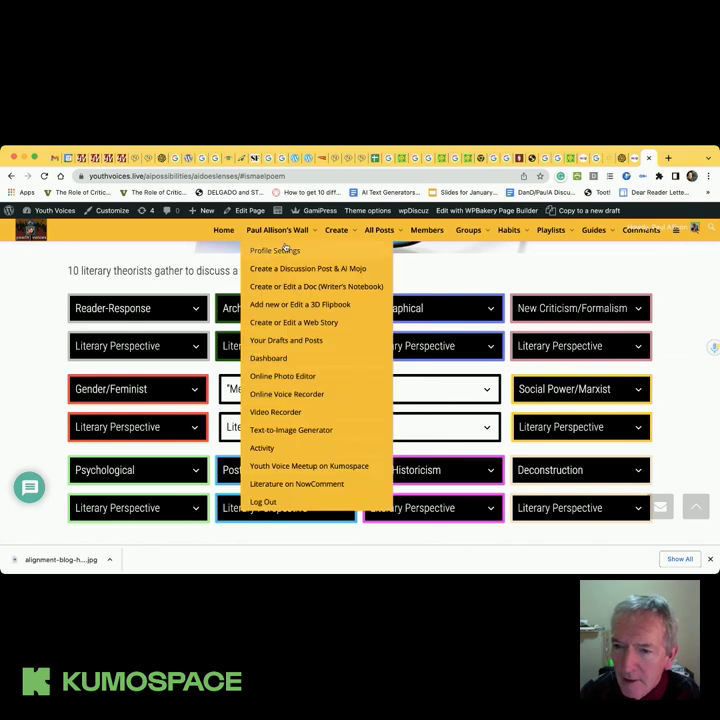
Switch to the discussion post being edited and look over AI Mojo's [Lit & Poetry 05] Critical Lens: Gender/Feminist template settings and input text
click(94, 159)
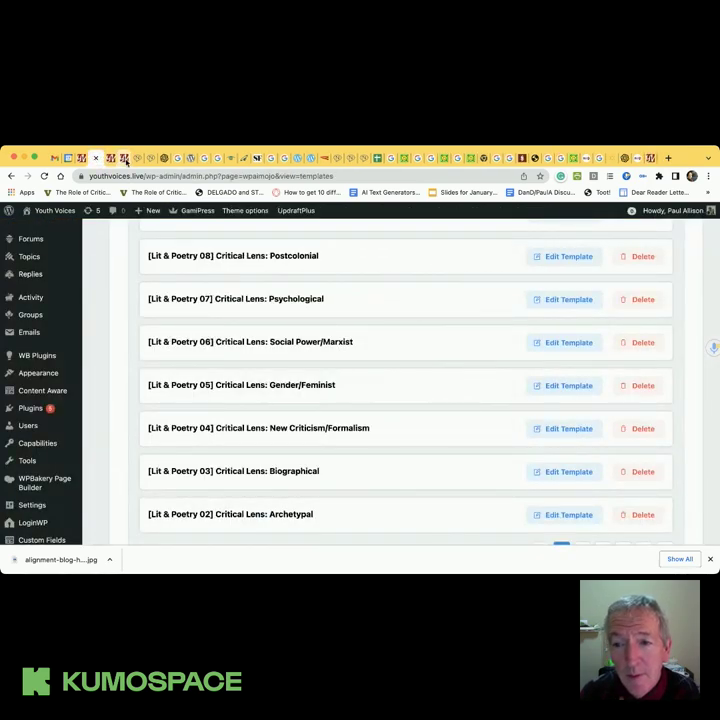
click(123, 159)
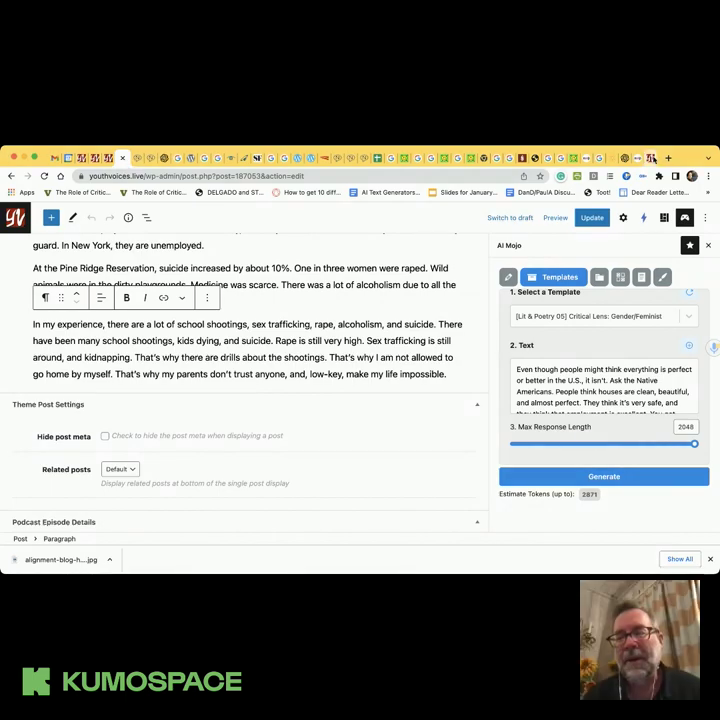
click(651, 158)
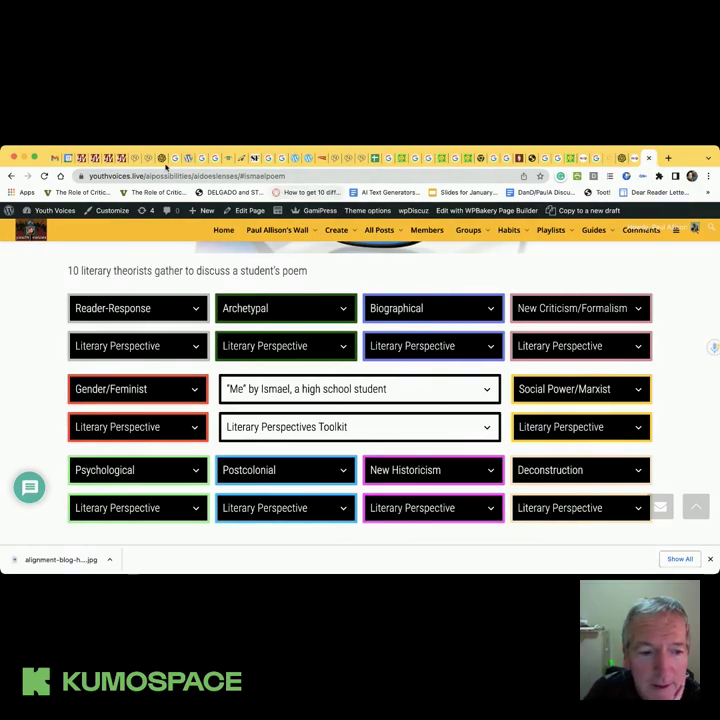
click(120, 159)
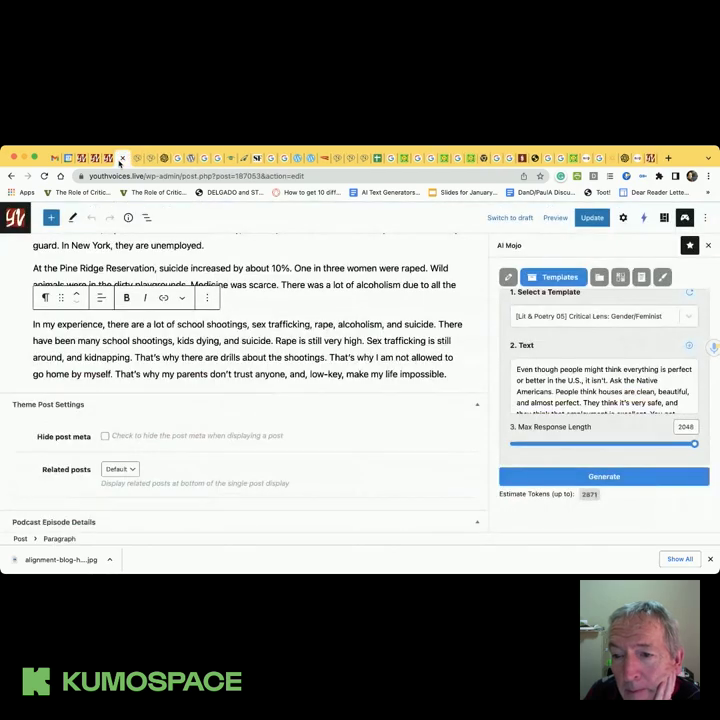
scroll(565, 375, down, 2)
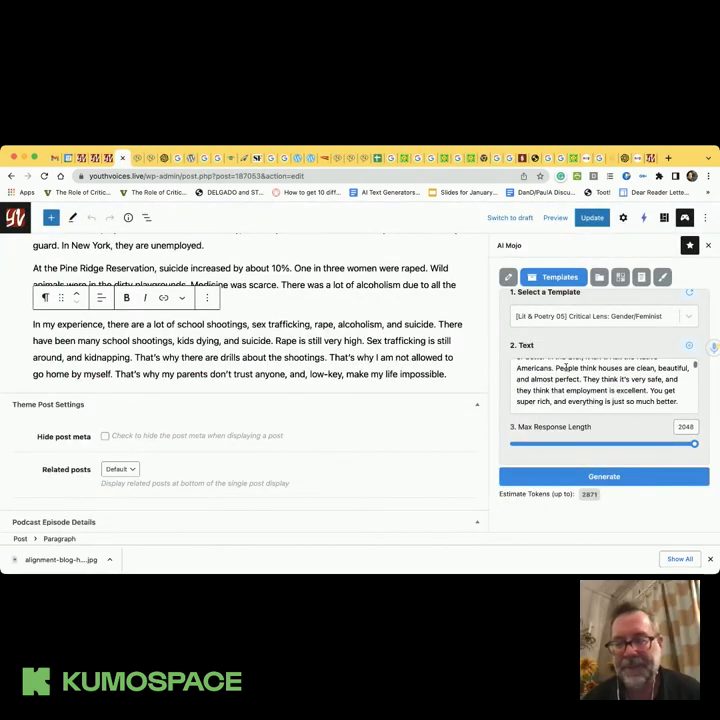
scroll(565, 369, up, 2)
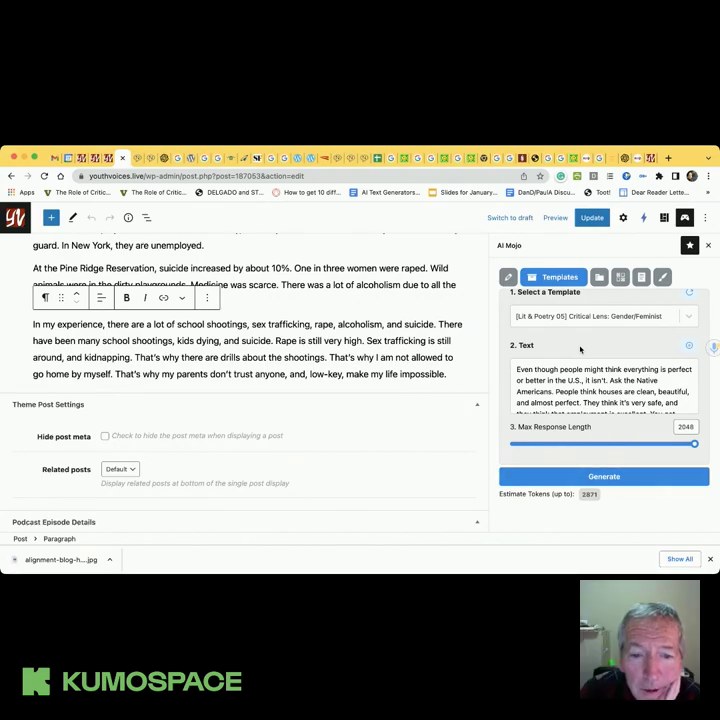
scroll(550, 360, down, 2)
scroll(549, 354, up, 3)
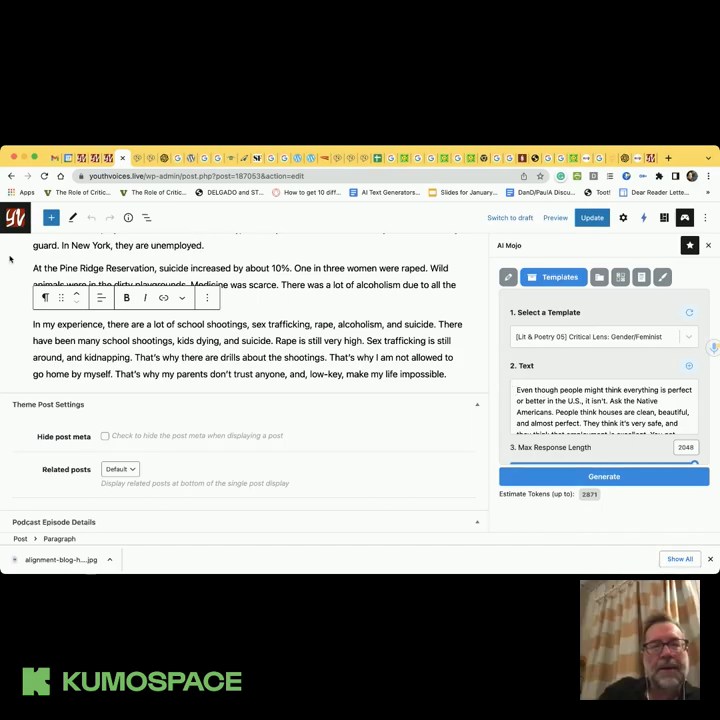
Go to the AI Mojo template editor for Critical Lens: Gender/Feminist and open the list of all templates from there
click(81, 159)
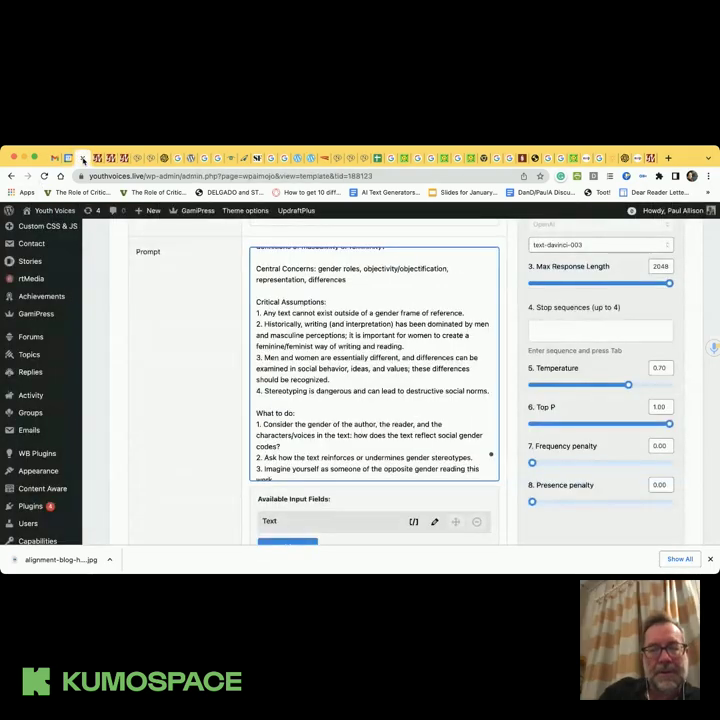
scroll(167, 395, up, 3)
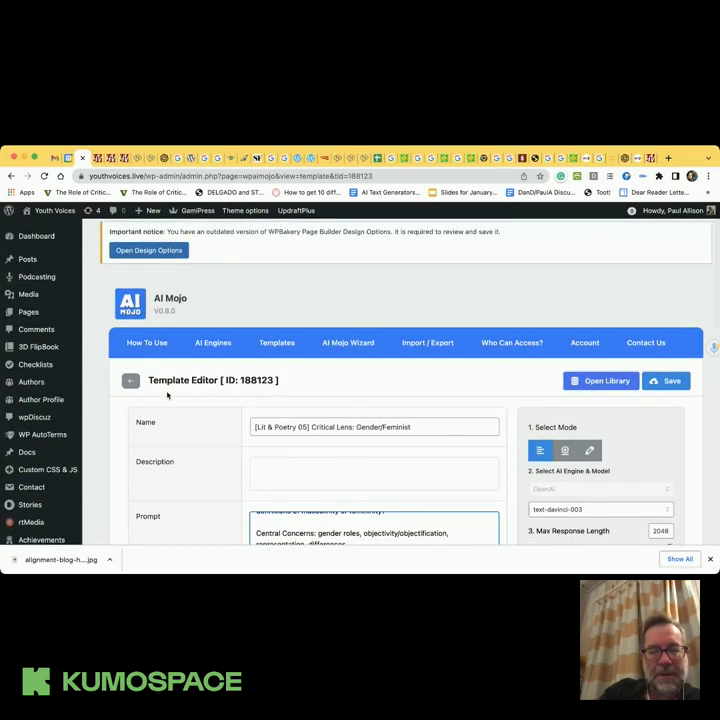
click(281, 343)
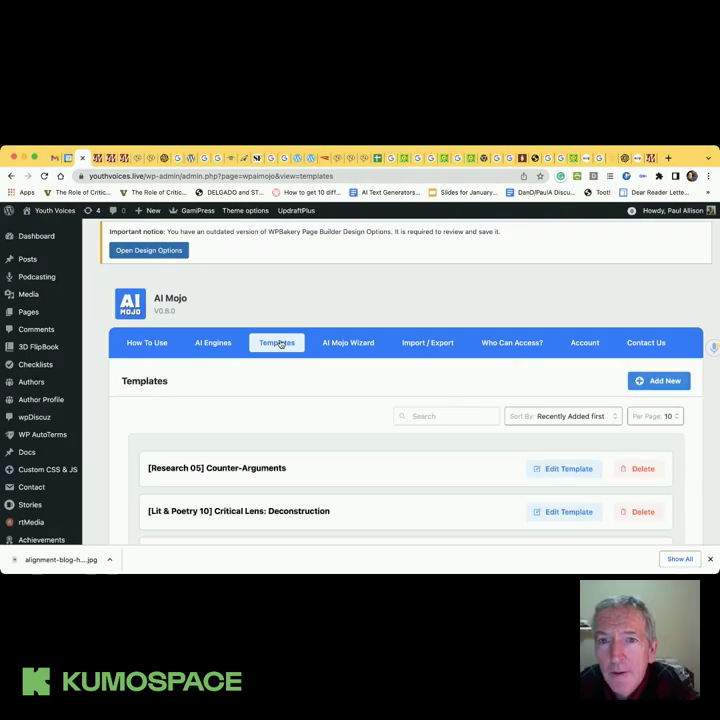
scroll(281, 341, down, 1)
scroll(281, 340, down, 1)
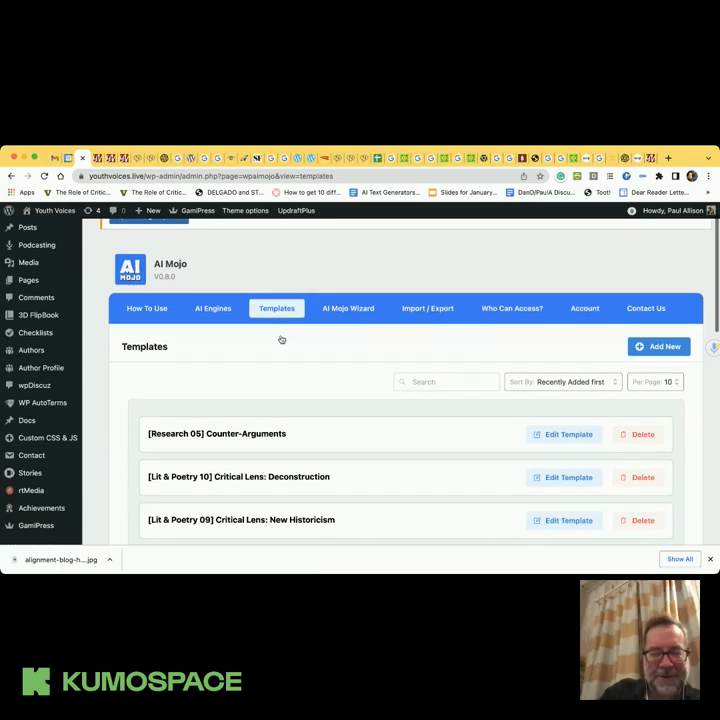
scroll(281, 339, up, 1)
scroll(281, 339, down, 1)
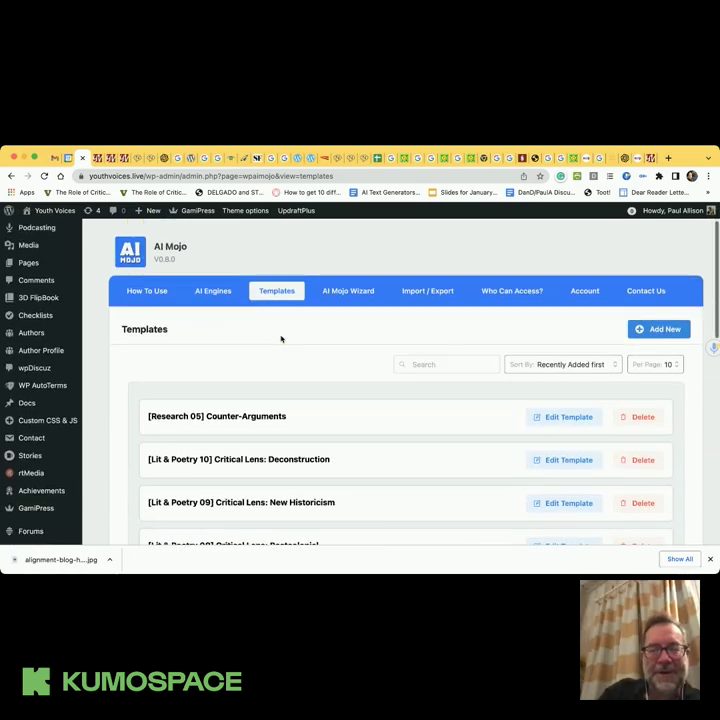
scroll(281, 340, up, 2)
scroll(283, 367, down, 1)
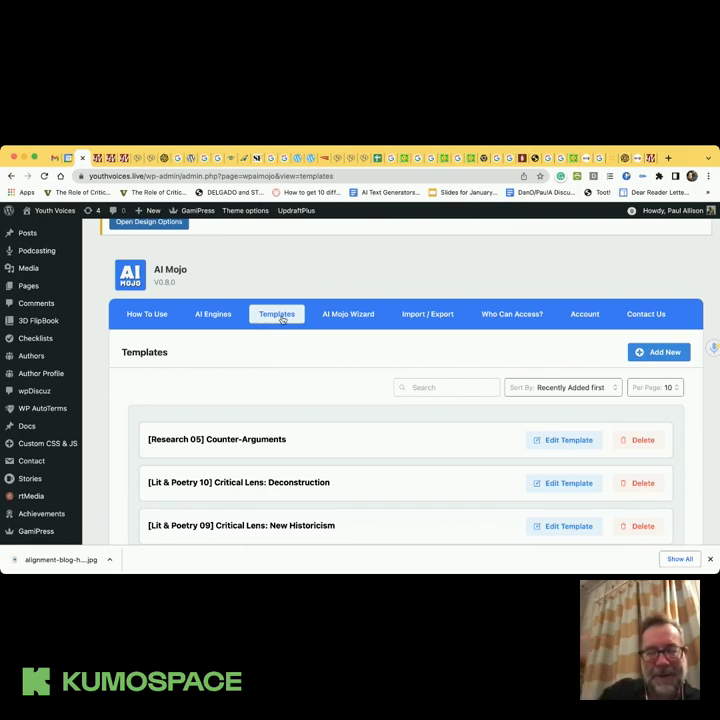
Start a new template and import the settings of the saved template [Lit & Poetry 06] Critical Lens: Social Power/Marxist into it
click(672, 353)
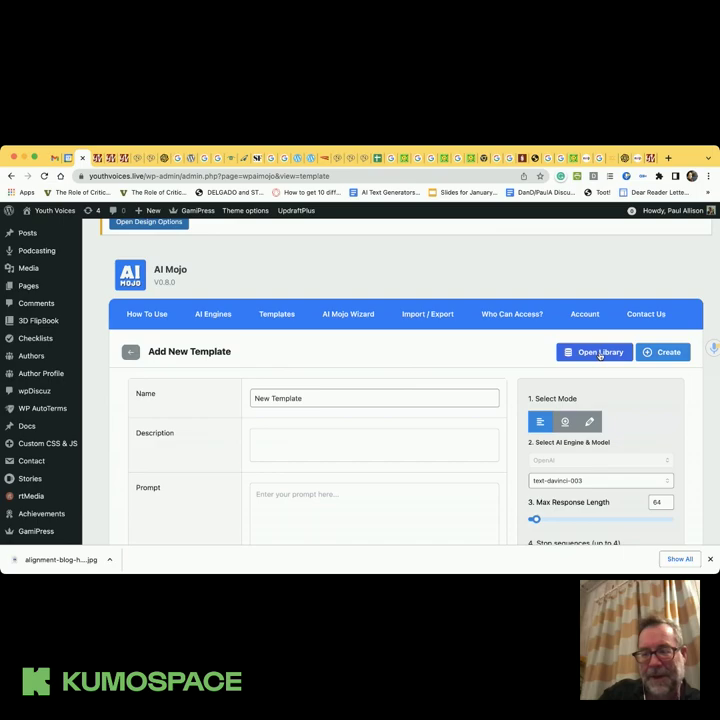
click(600, 353)
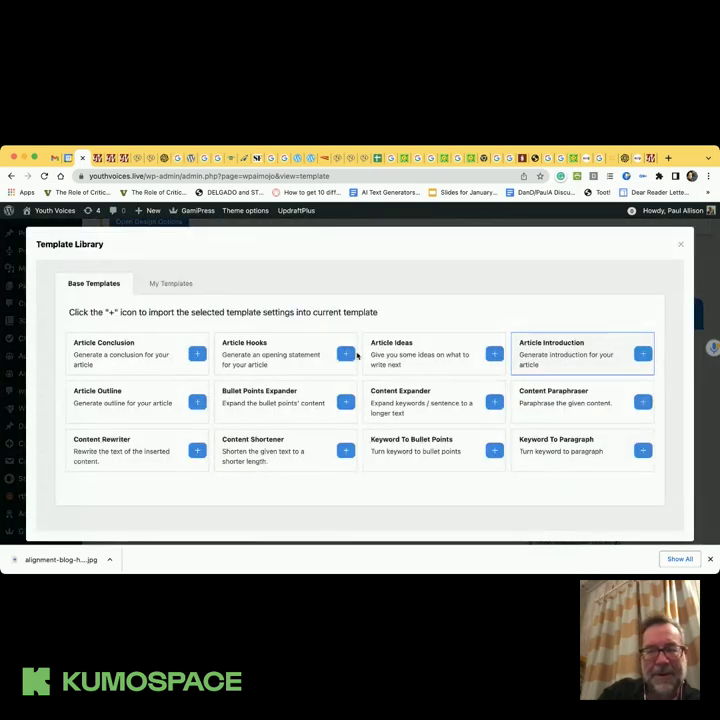
click(168, 283)
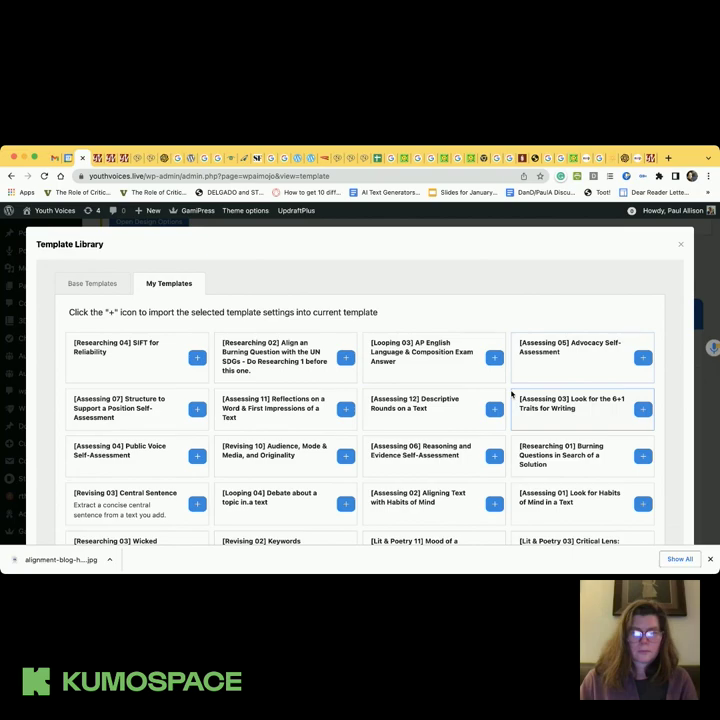
scroll(511, 394, down, 5)
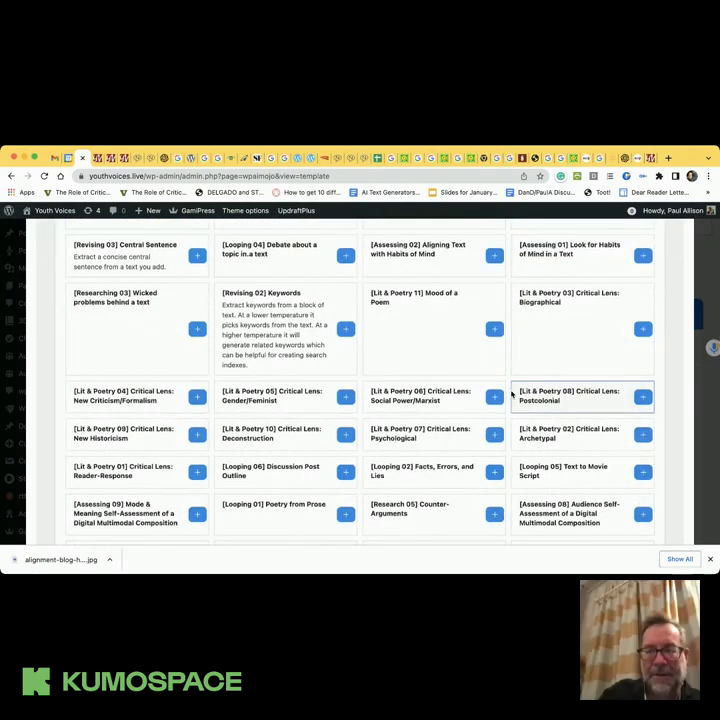
scroll(511, 394, down, 2)
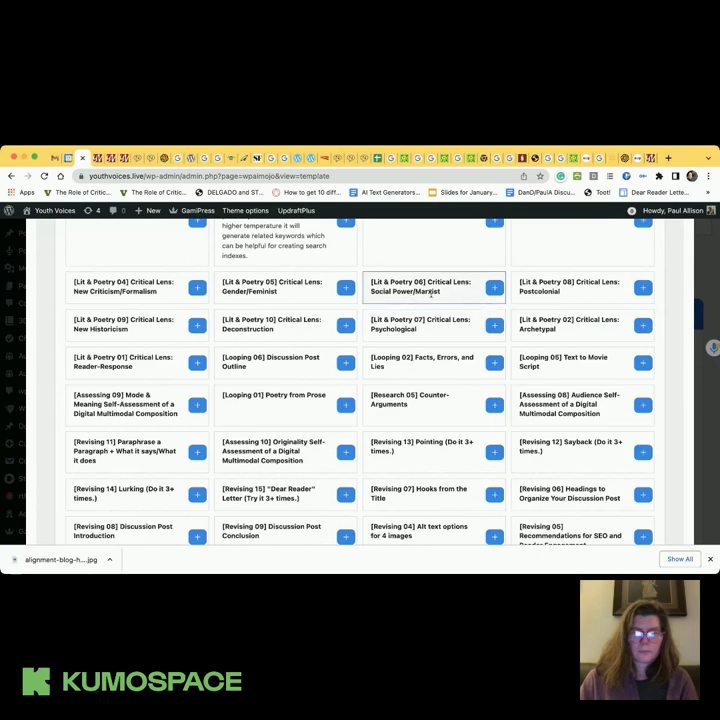
click(494, 289)
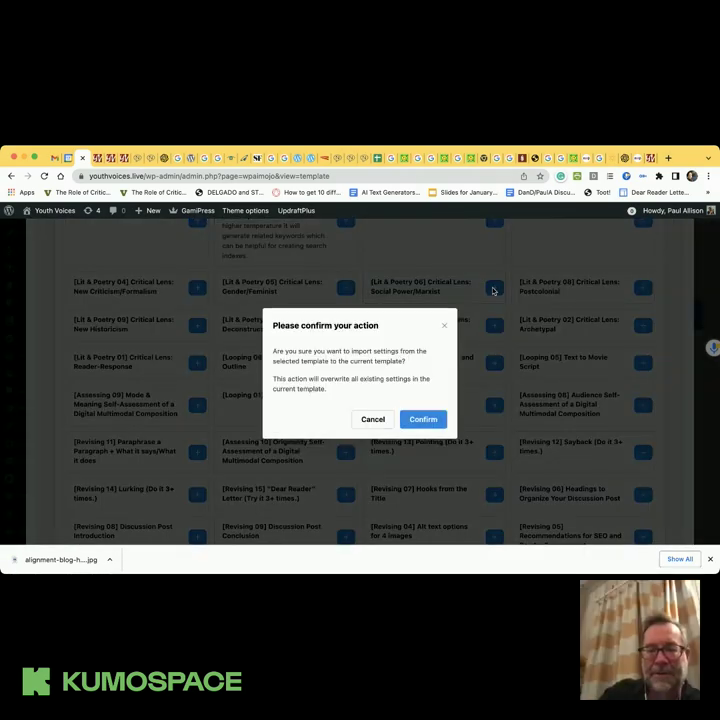
click(432, 420)
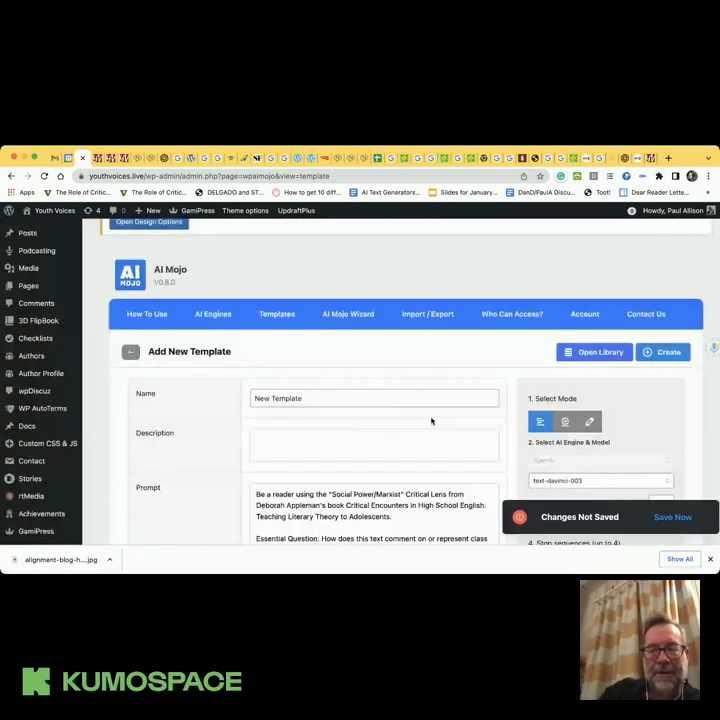
Change the opening of the new template's prompt to "Be a sixth grade reader using the "Social Power/Marxist" Critical Lens"
scroll(431, 421, down, 5)
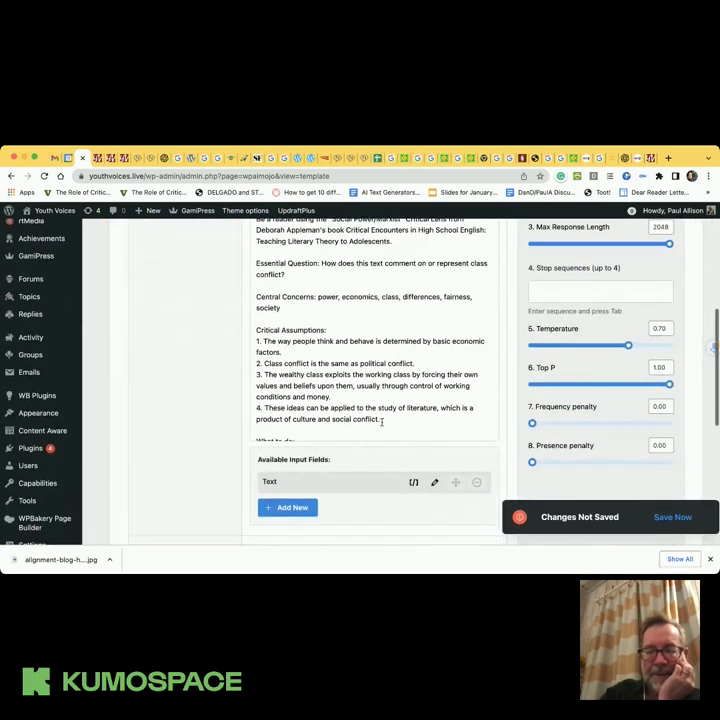
scroll(380, 421, up, 2)
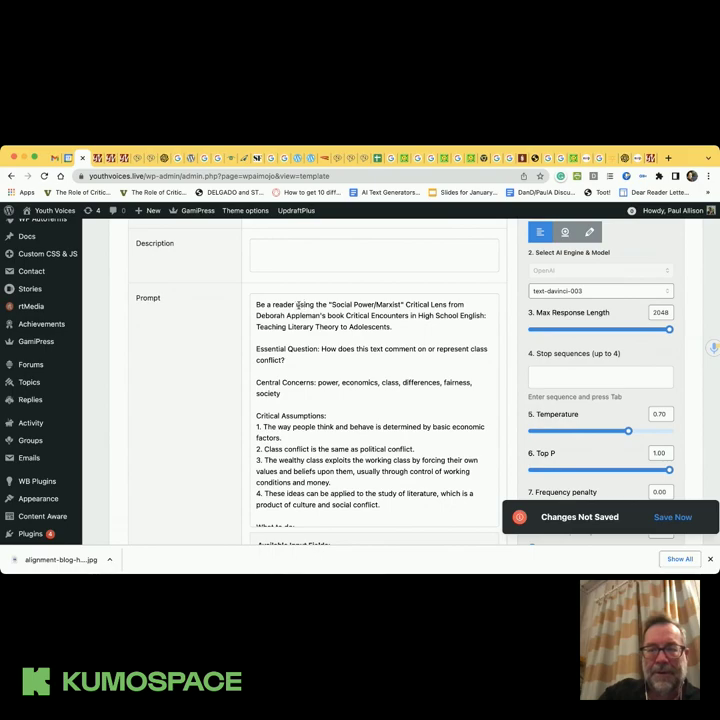
click(295, 304)
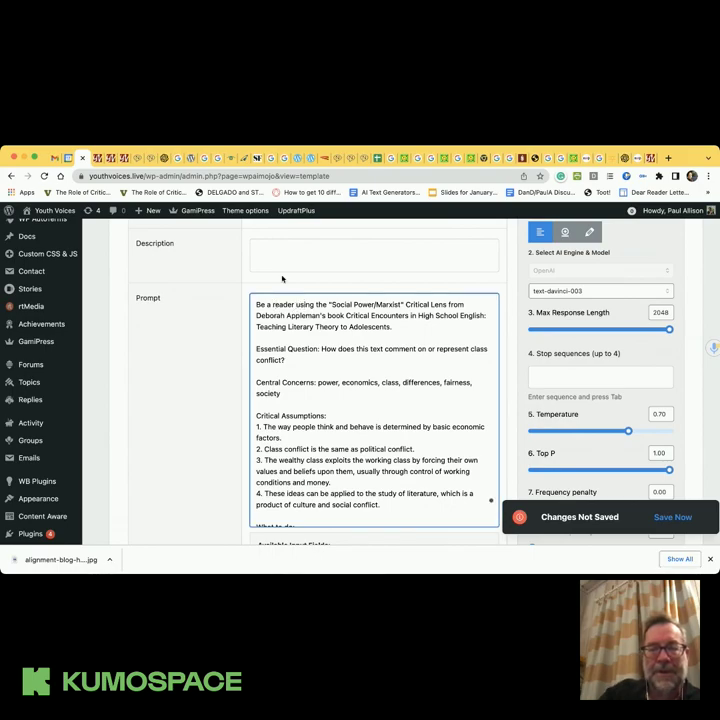
text(si)
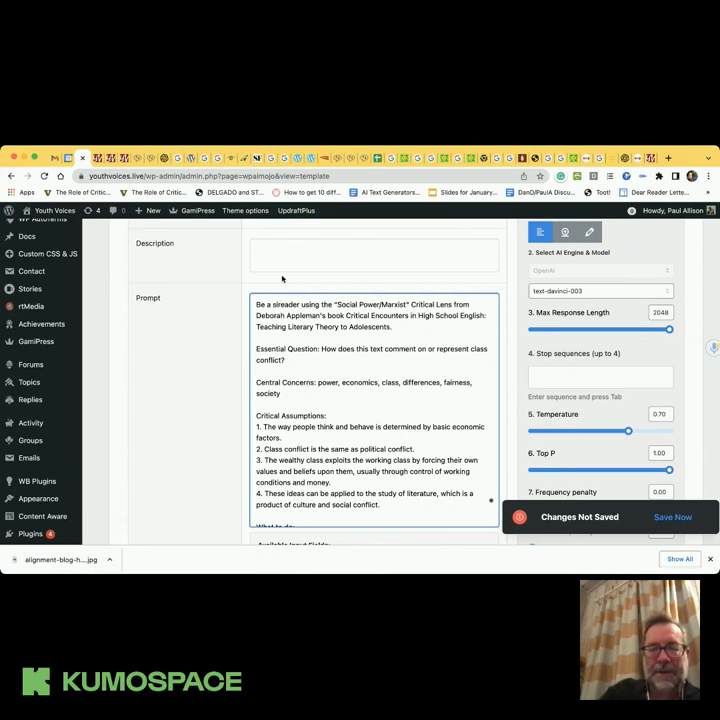
text(xth grad)
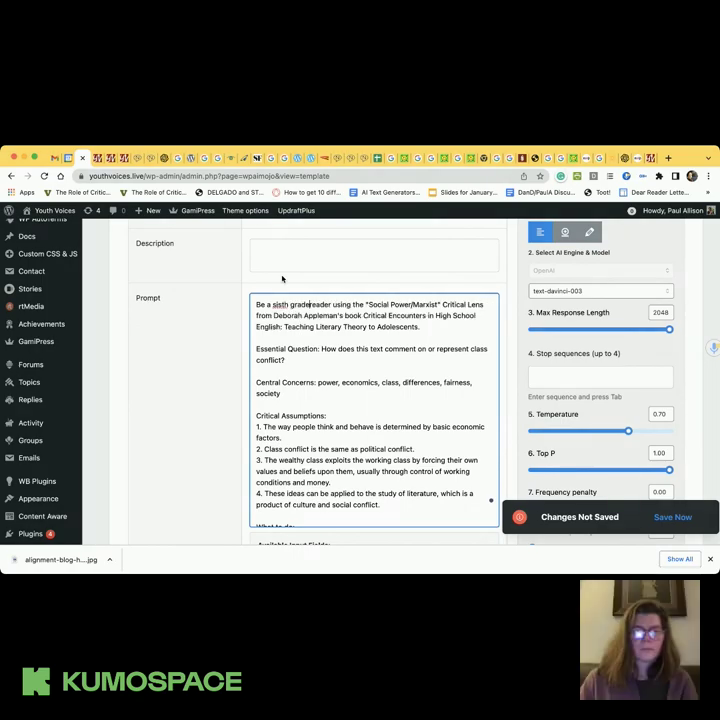
text(e)
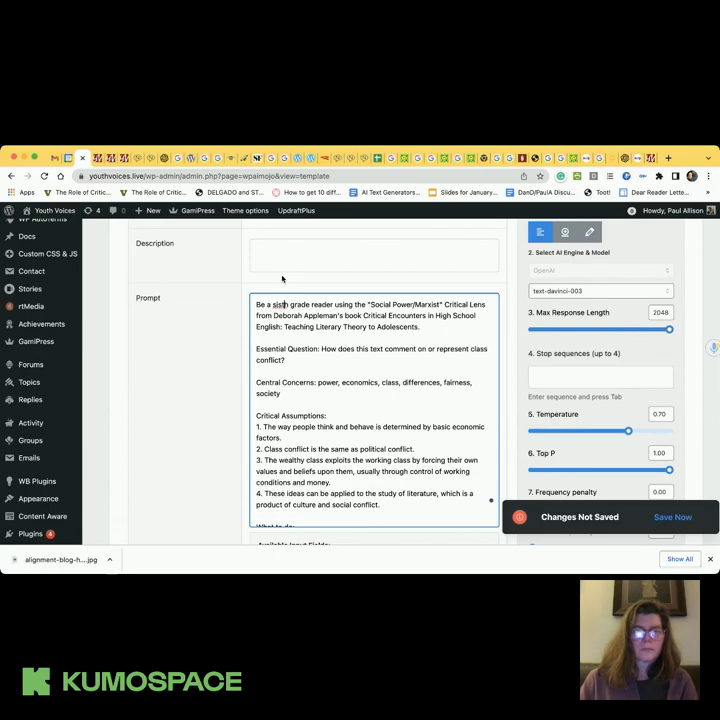
key(BackSpace)
text(x)
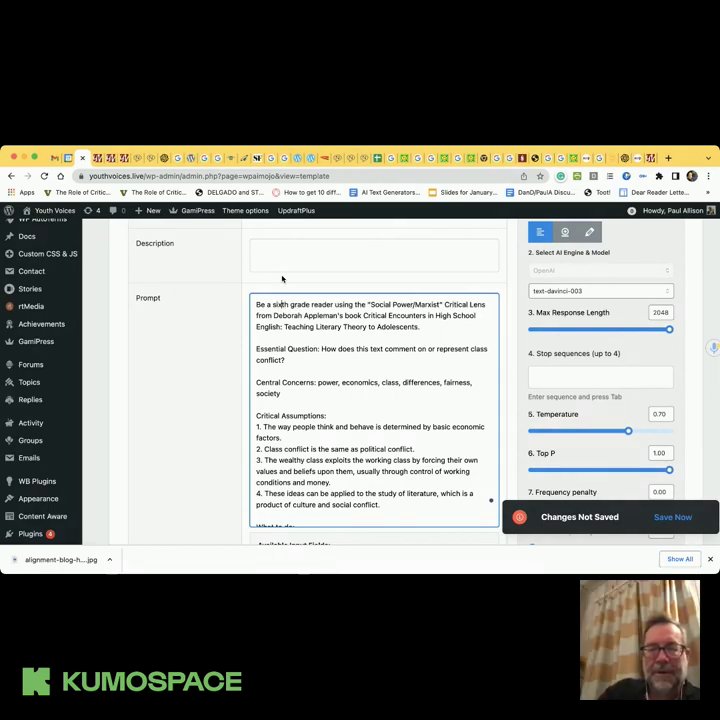
scroll(282, 279, up, 3)
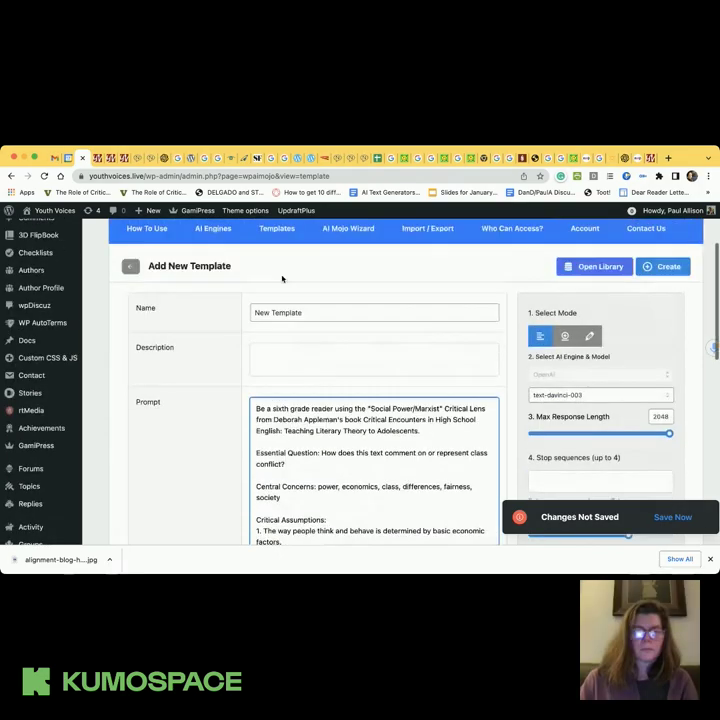
scroll(282, 279, up, 1)
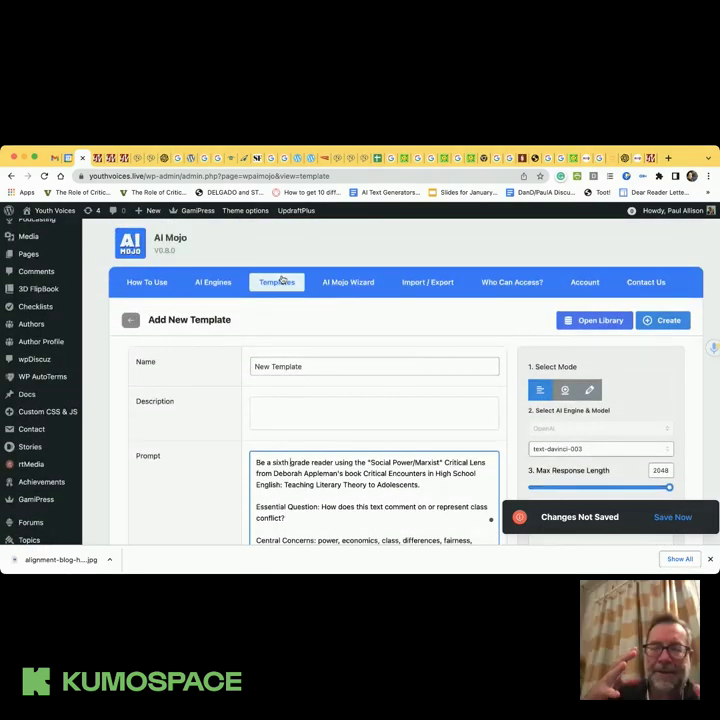